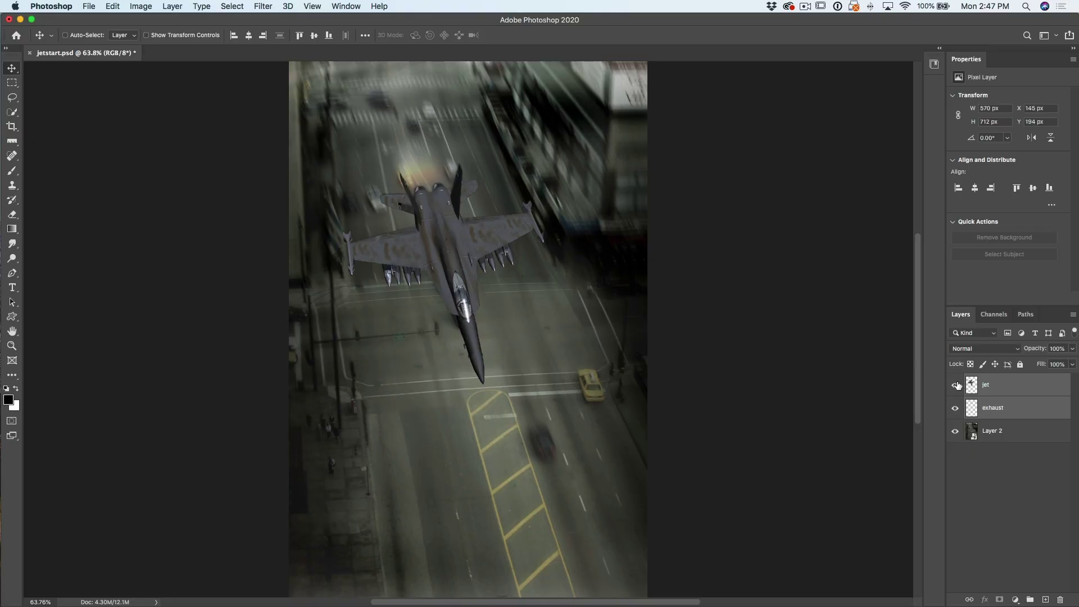
Toggle the visibility of the jet and exhaust layers to examine the background and each element separately.
{"action": "left_click", "coordinate": [954, 431], "text": "alt"}
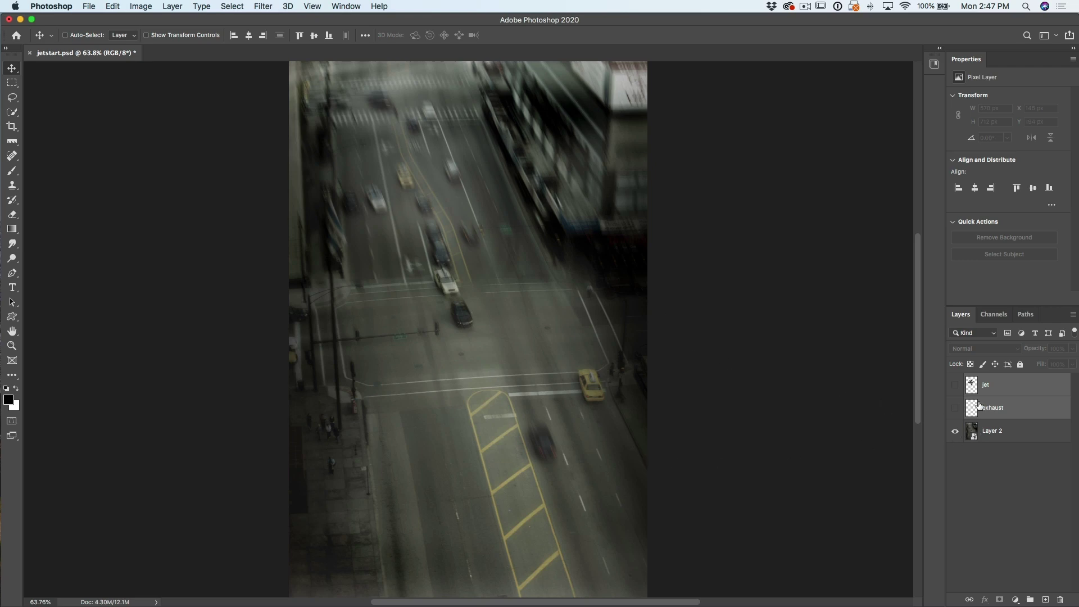
{"action": "left_click", "coordinate": [955, 386]}
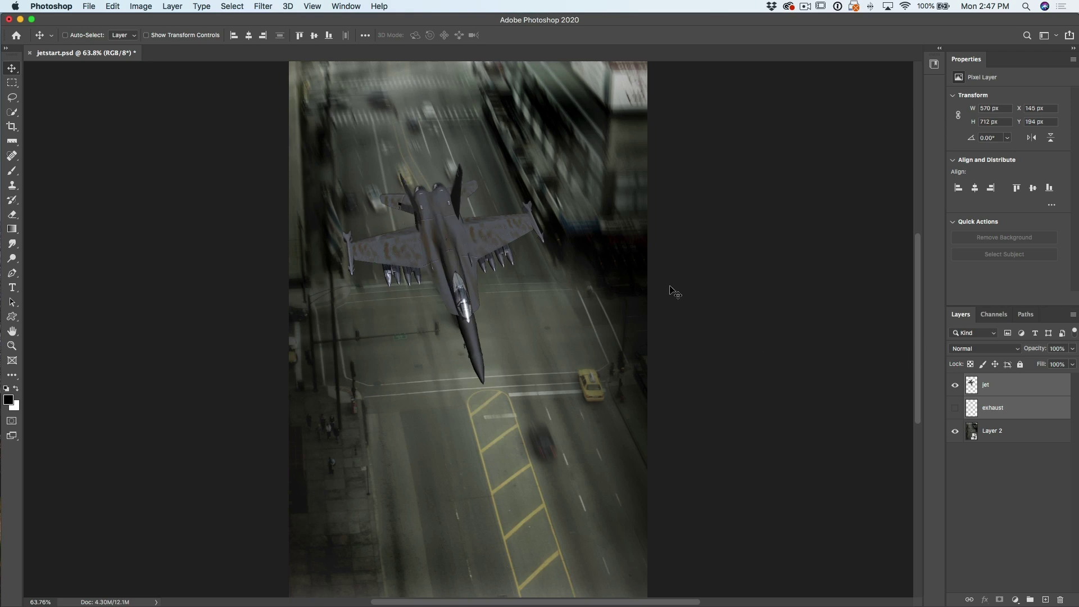
{"action": "left_click", "coordinate": [955, 409]}
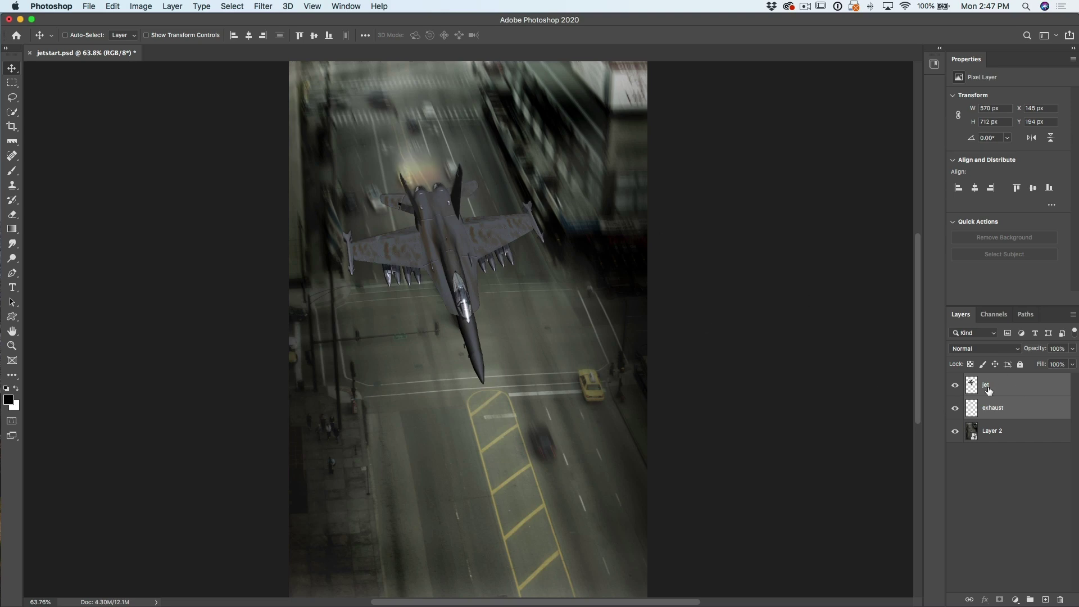
{"action": "left_click", "coordinate": [955, 385]}
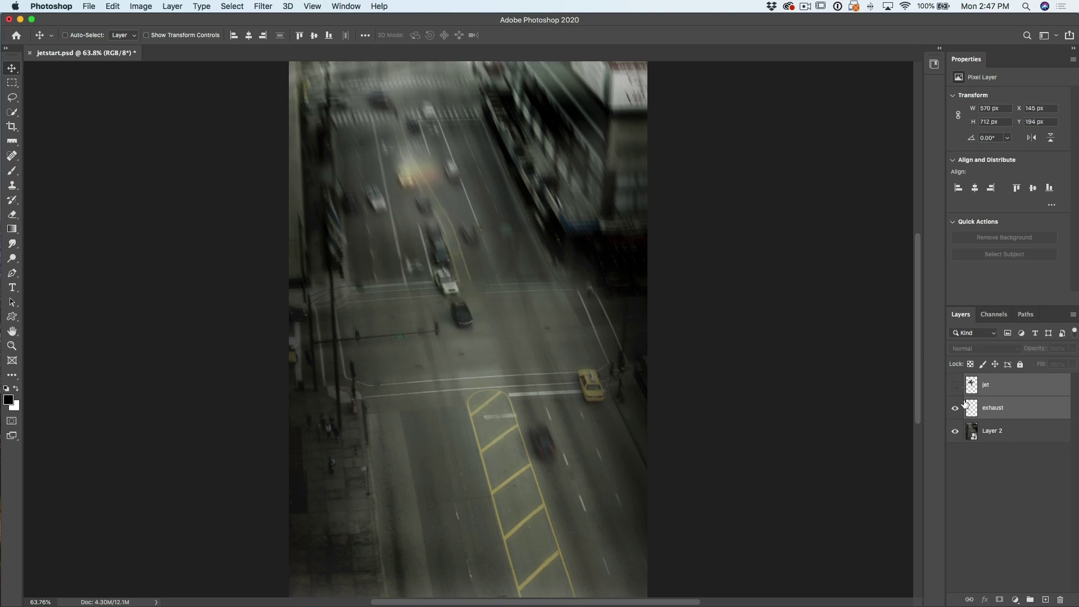
{"action": "left_click", "coordinate": [955, 385]}
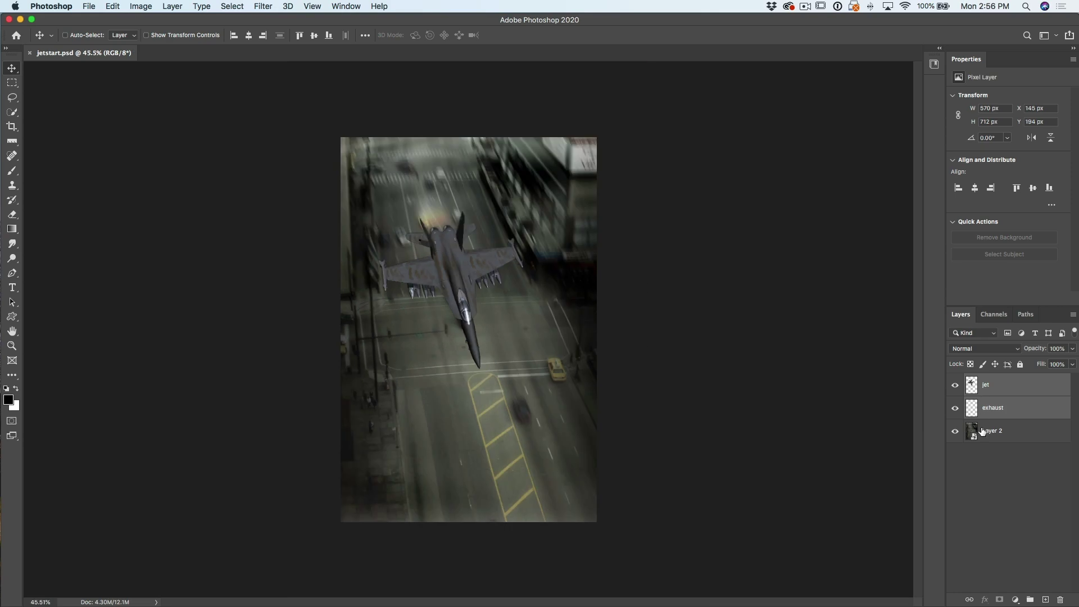
Show the Timeline and collapse the property rows of the jet and exhaust tracks.
{"action": "left_click", "coordinate": [341, 6]}
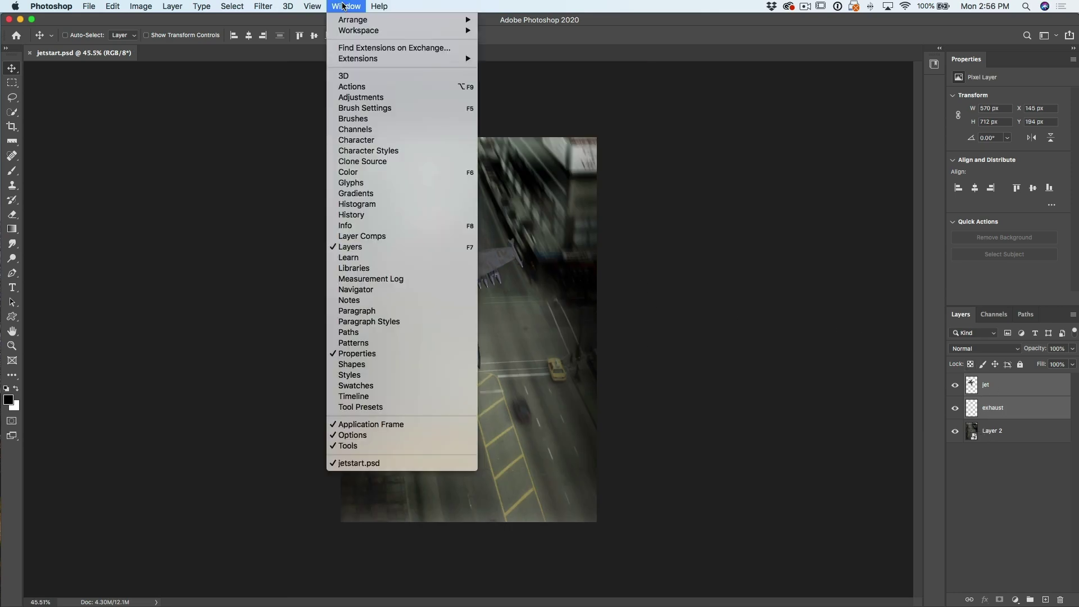
{"action": "left_click", "coordinate": [375, 397]}
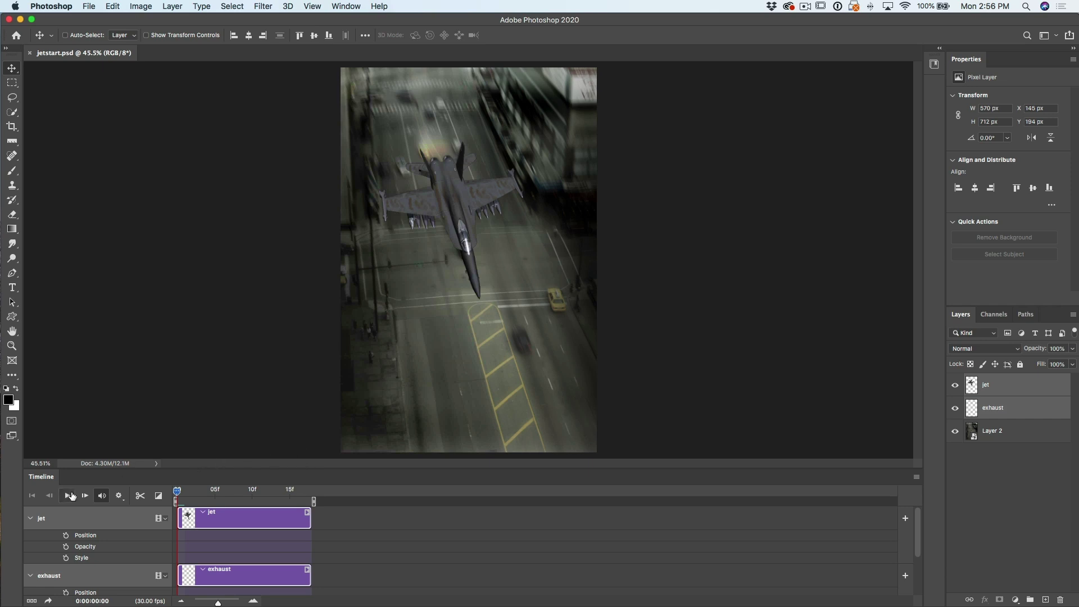
{"action": "left_click", "coordinate": [32, 520]}
{"action": "left_click", "coordinate": [31, 542]}
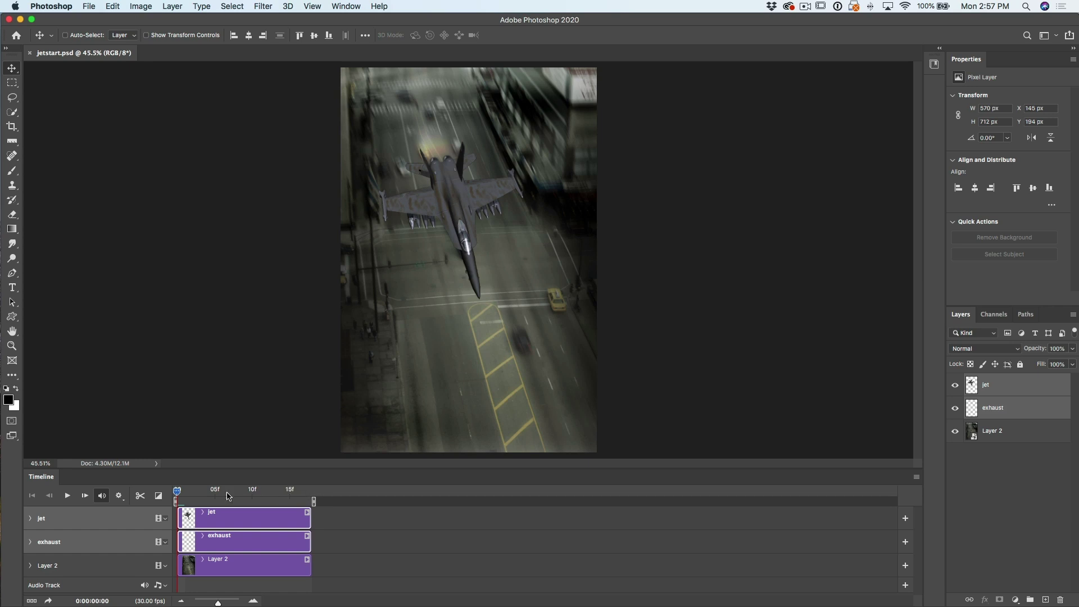
Extend the jet clip to 05:00f in the timeline.
{"action": "mouse_move", "coordinate": [178, 493]}
{"action": "left_mouse_down"}
{"action": "mouse_move", "coordinate": [314, 502]}
{"action": "mouse_move", "coordinate": [170, 502]}
{"action": "left_mouse_up"}
{"action": "left_click_drag", "start_coordinate": [310, 516], "coordinate": [692, 505]}
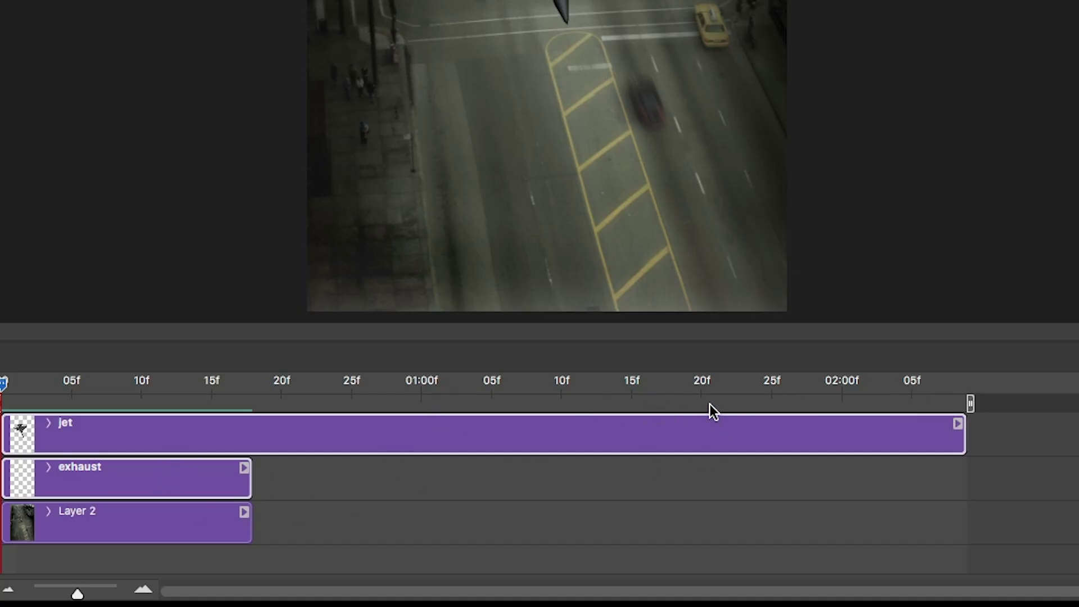
{"action": "left_click_drag", "start_coordinate": [961, 424], "coordinate": [1078, 423]}
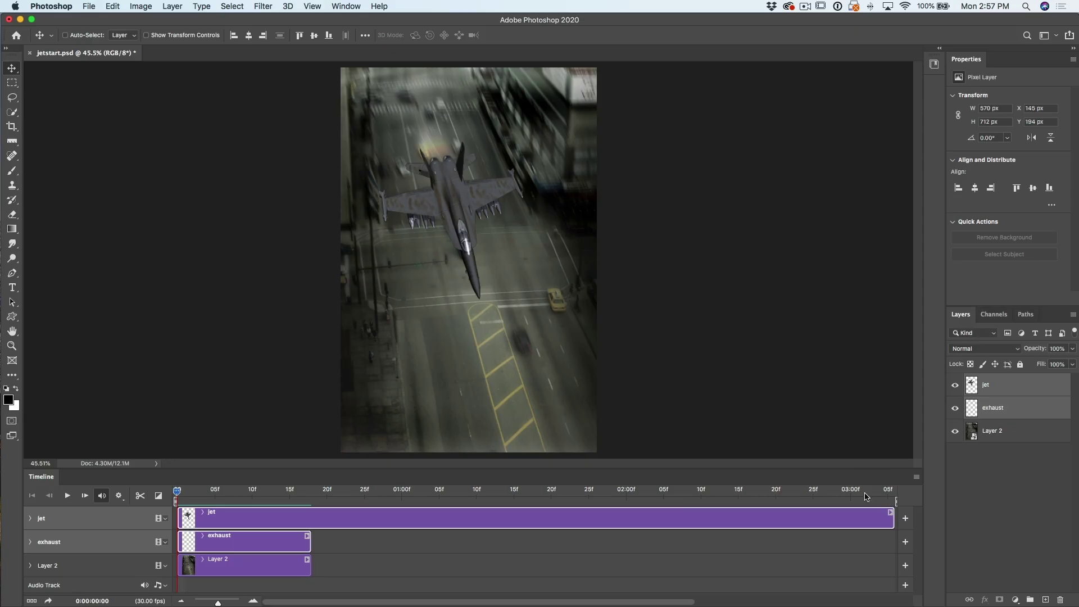
{"action": "mouse_move", "coordinate": [217, 604]}
{"action": "left_mouse_down"}
{"action": "mouse_move", "coordinate": [229, 603]}
{"action": "mouse_move", "coordinate": [210, 603]}
{"action": "left_mouse_up"}
{"action": "left_click_drag", "start_coordinate": [471, 515], "coordinate": [644, 512]}
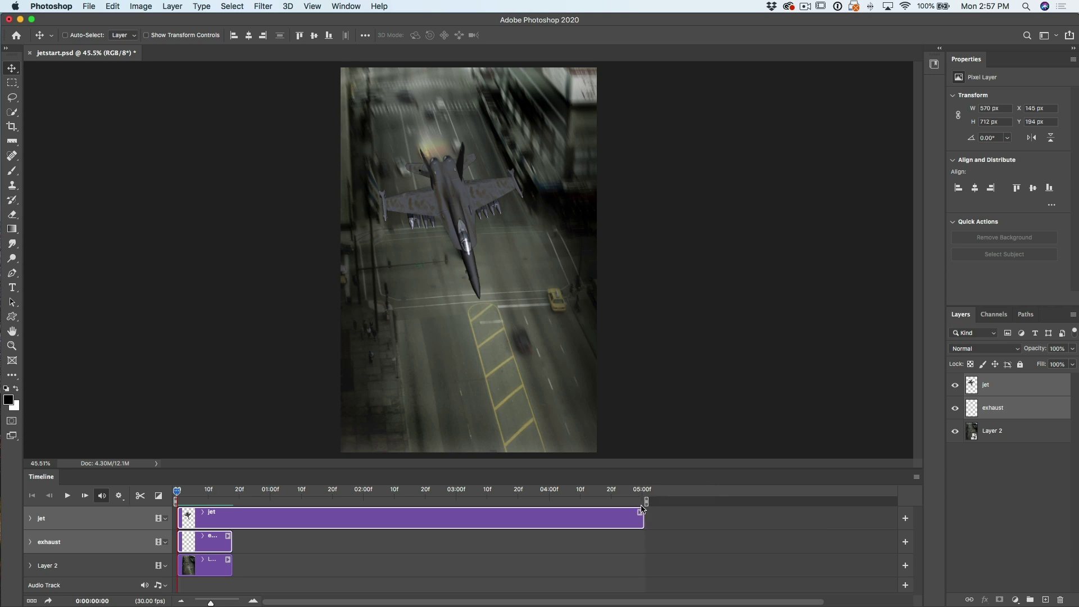
Extend the exhaust and Layer 2 clips to 05:00f so they match the jet clip's length.
{"action": "left_click_drag", "start_coordinate": [177, 493], "coordinate": [243, 535]}
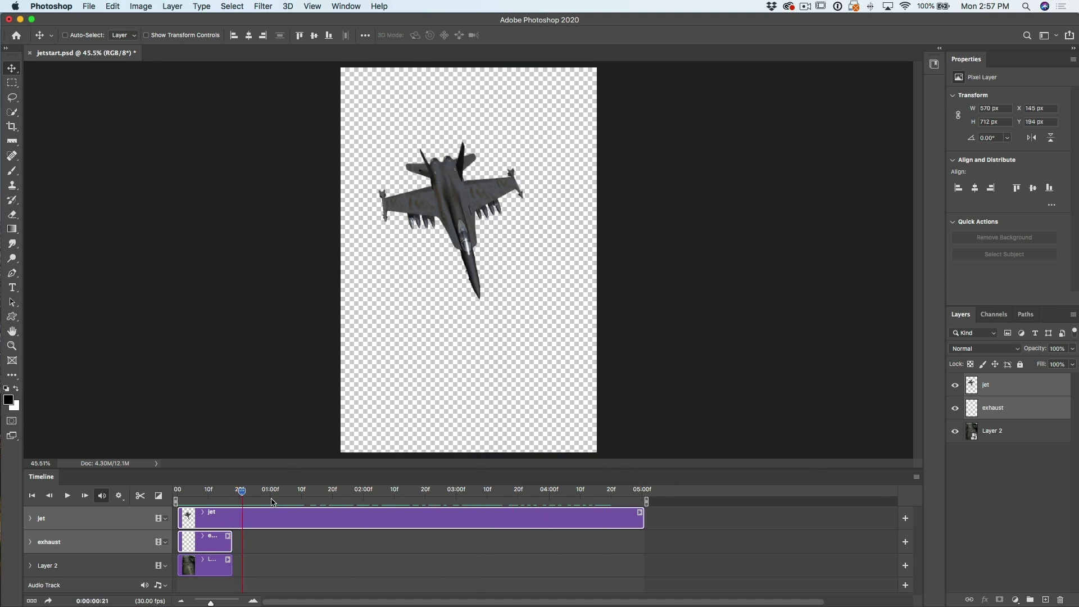
{"action": "left_click_drag", "start_coordinate": [229, 539], "coordinate": [639, 530]}
{"action": "left_click_drag", "start_coordinate": [234, 567], "coordinate": [643, 558]}
{"action": "left_click_drag", "start_coordinate": [241, 491], "coordinate": [223, 492]}
{"action": "left_click_drag", "start_coordinate": [298, 499], "coordinate": [193, 498]}
{"action": "left_click_drag", "start_coordinate": [208, 603], "coordinate": [221, 604]}
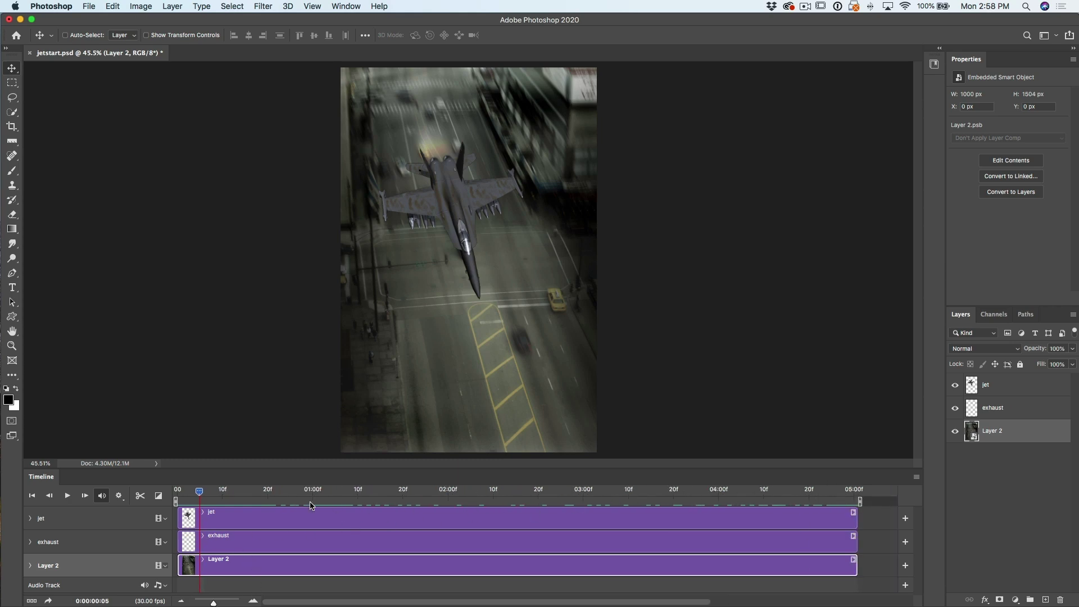
At the timeline's start, move the jet and exhaust layers together beyond the canvas's upper edge, to about X -140 px, Y -663 px.
{"action": "left_click", "coordinate": [178, 494]}
{"action": "left_click_drag", "start_coordinate": [177, 496], "coordinate": [168, 490]}
{"action": "left_click", "coordinate": [1012, 391]}
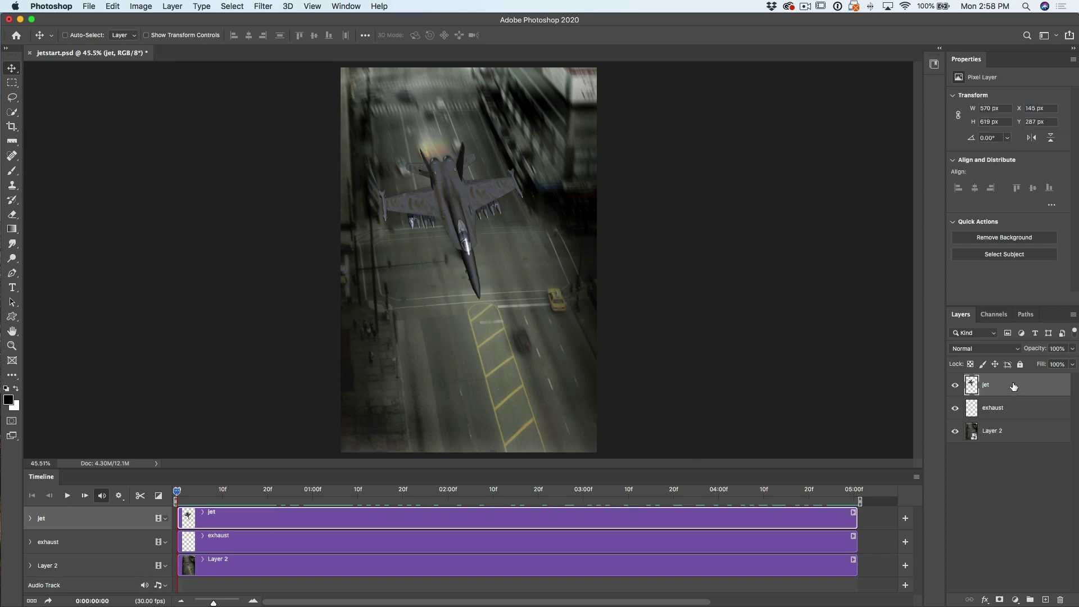
{"action": "left_click", "coordinate": [1012, 406], "text": "shift"}
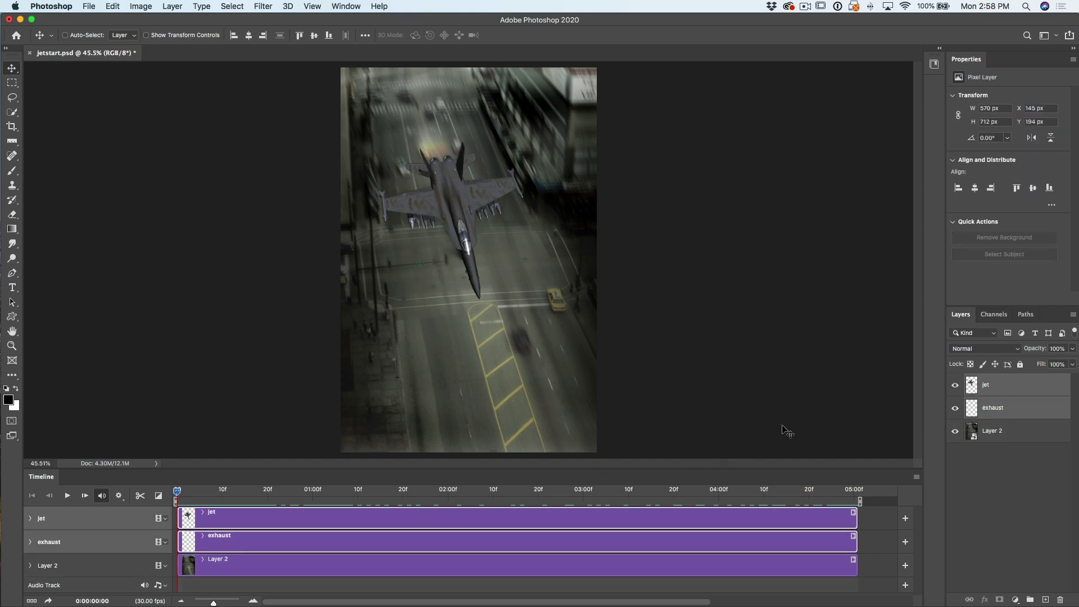
{"action": "left_click", "coordinate": [955, 409]}
{"action": "left_click", "coordinate": [955, 409]}
{"action": "left_click", "coordinate": [955, 409]}
{"action": "left_click", "coordinate": [955, 409]}
{"action": "left_click_drag", "start_coordinate": [514, 372], "coordinate": [440, 151]}
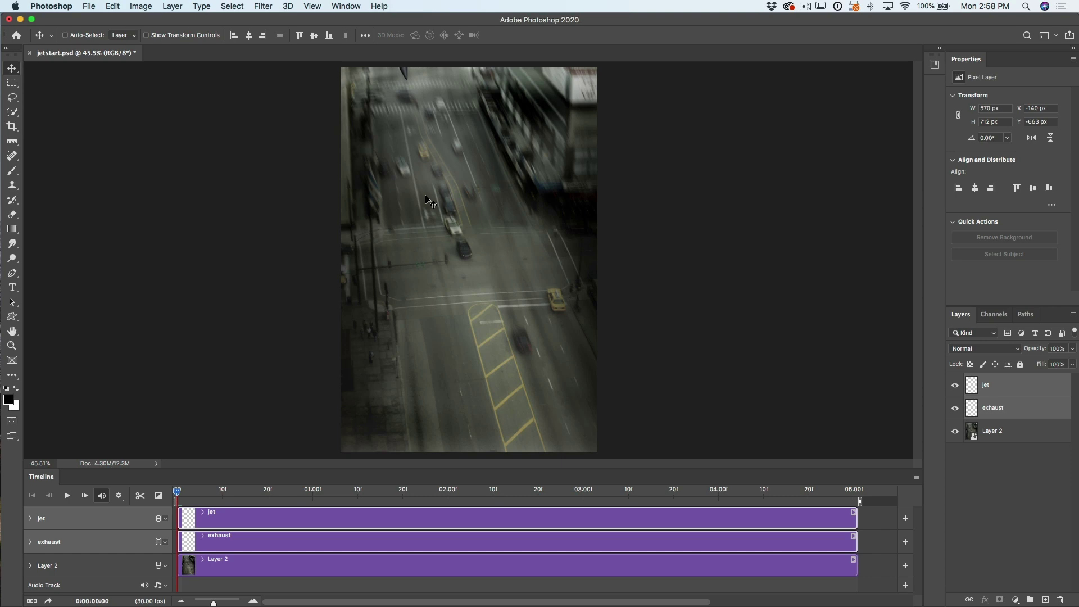
Select the jet, exhaust and Layer 2 layers one after another to compare each with its timeline track.
{"action": "left_click", "coordinate": [995, 383]}
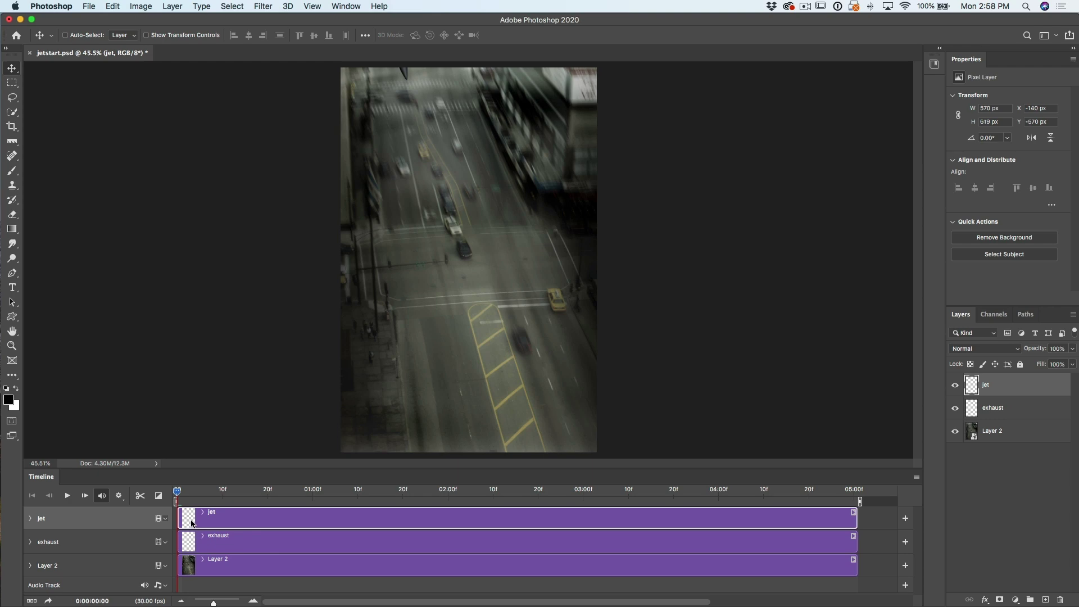
{"action": "left_click", "coordinate": [266, 541]}
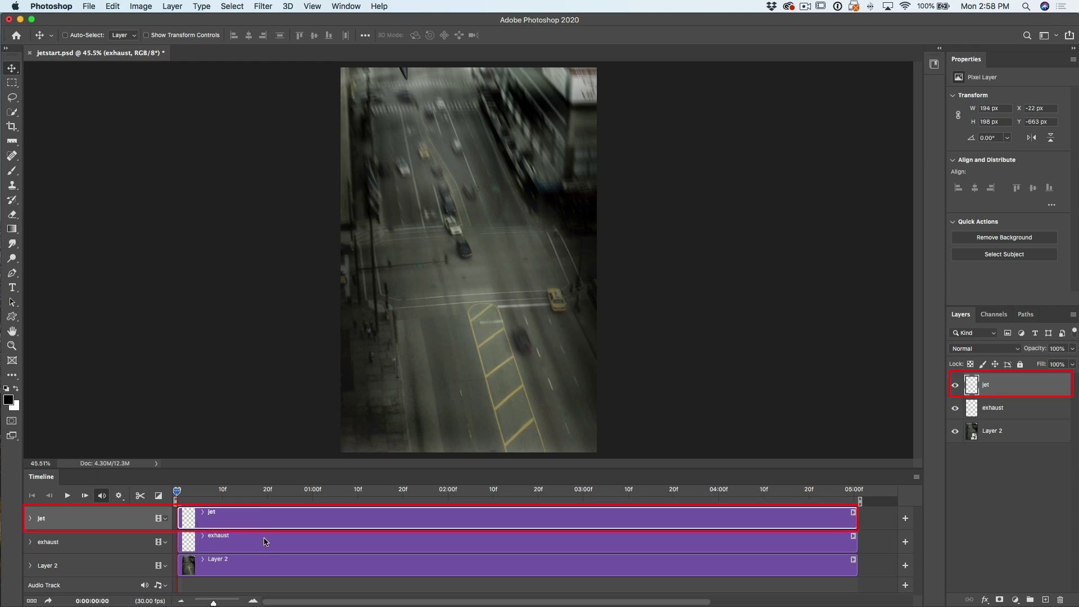
{"action": "left_click", "coordinate": [273, 542]}
{"action": "left_click", "coordinate": [814, 521]}
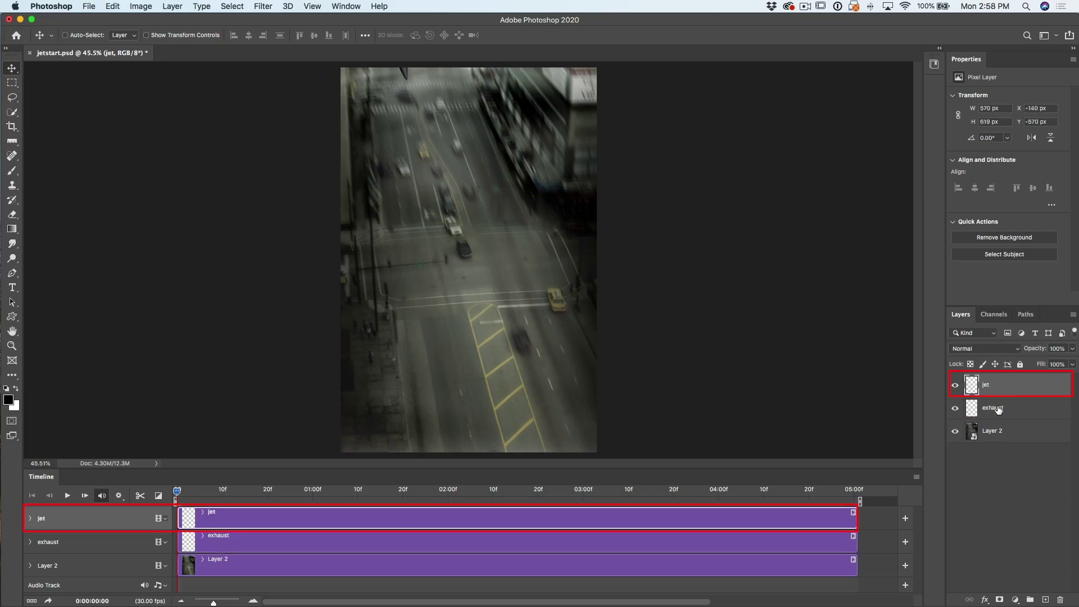
{"action": "left_click", "coordinate": [992, 411]}
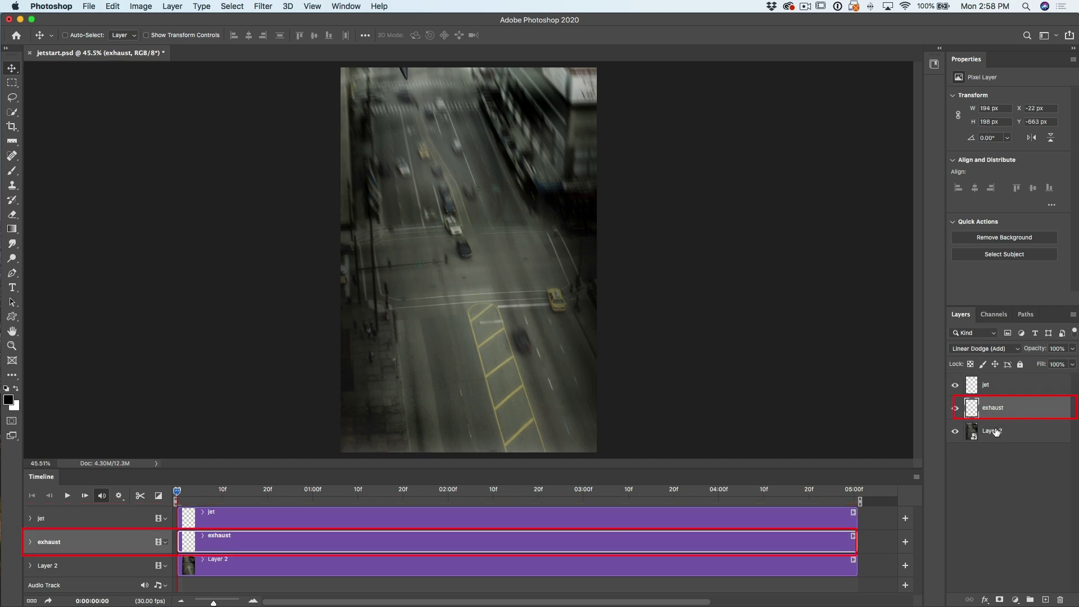
{"action": "left_click", "coordinate": [994, 434]}
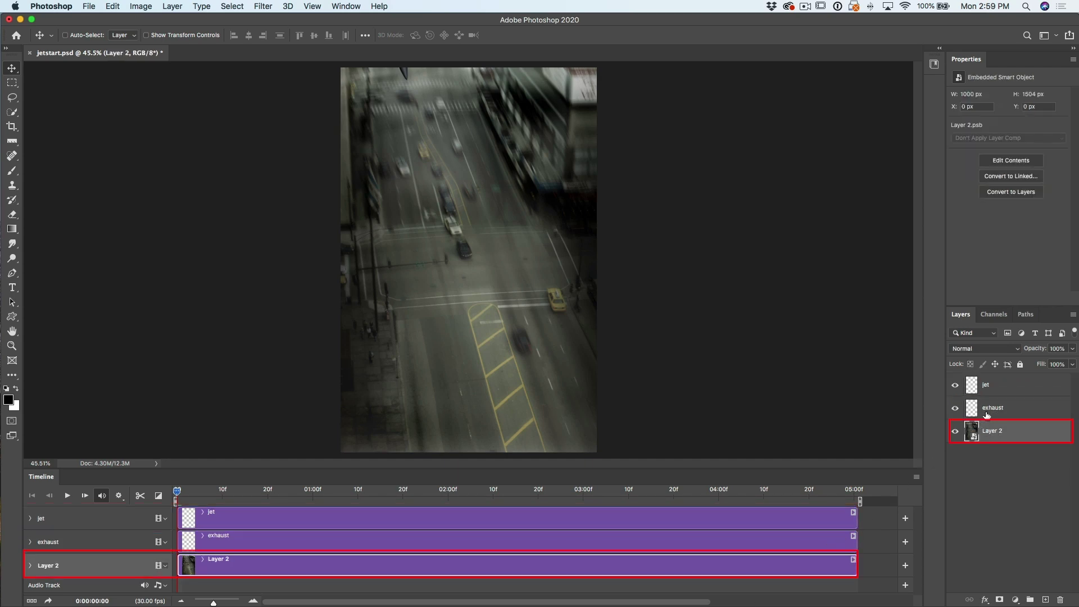
Expand the jet track and enable Position keyframing with a first keyframe at 0:00.
{"action": "left_click", "coordinate": [999, 389]}
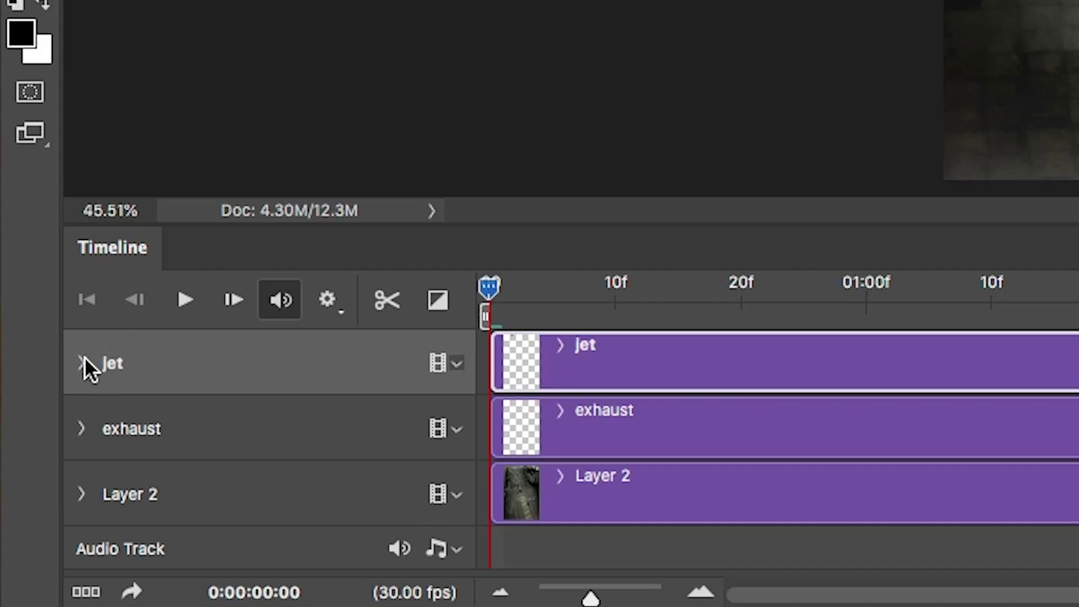
{"action": "left_click", "coordinate": [82, 363]}
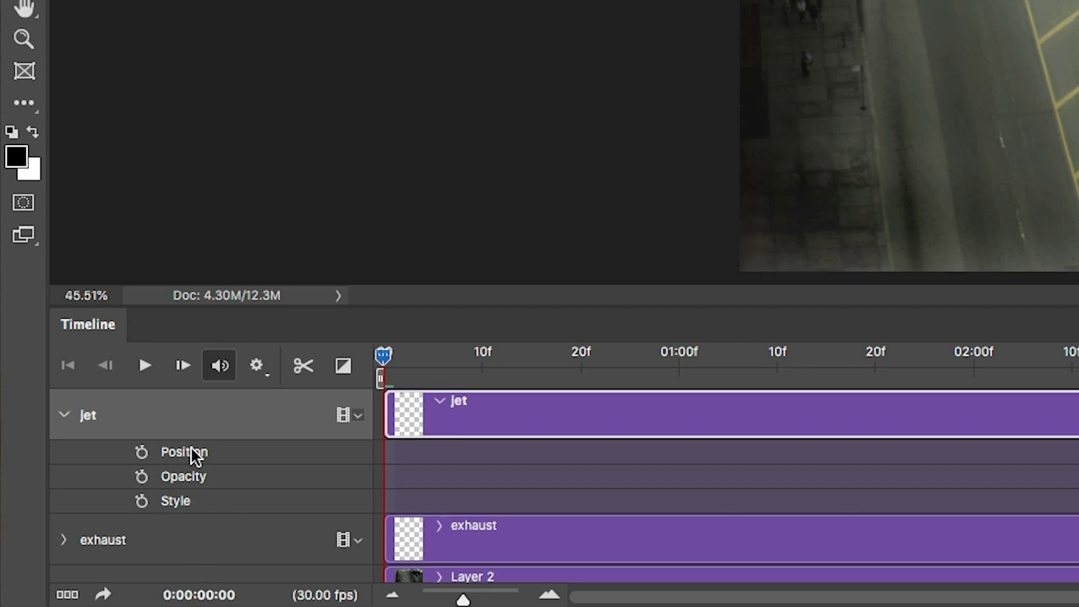
{"action": "left_click", "coordinate": [142, 449]}
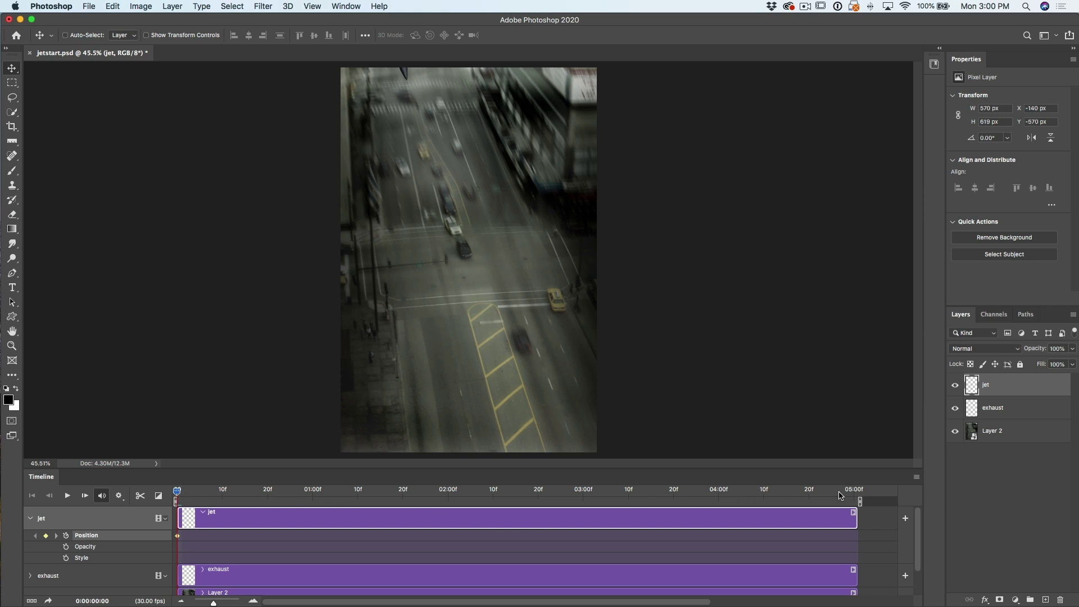
At 05:00f, move the jet down past the canvas's lower edge, to about X 500 px, Y 1388 px.
{"action": "left_click_drag", "start_coordinate": [177, 491], "coordinate": [859, 485]}
{"action": "left_click_drag", "start_coordinate": [408, 74], "coordinate": [516, 445]}
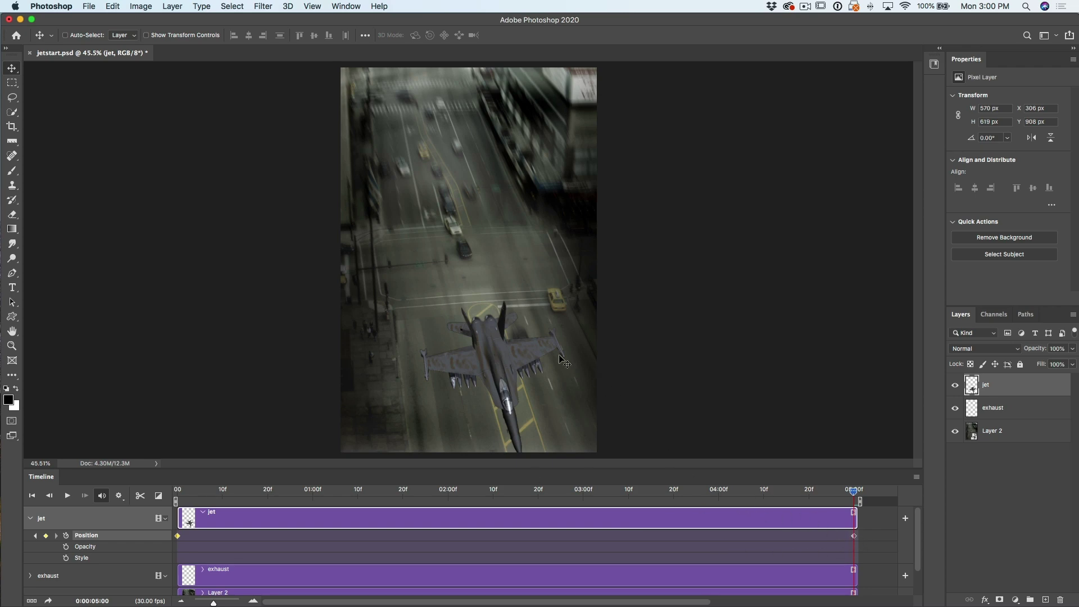
{"action": "left_click_drag", "start_coordinate": [482, 289], "coordinate": [526, 408]}
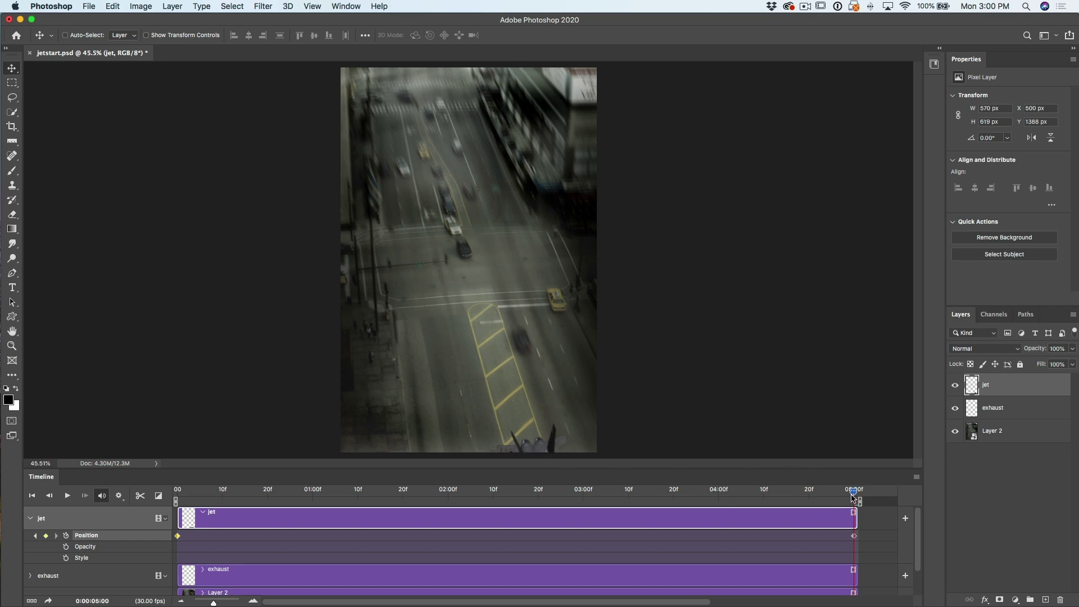
Scrub the timeline between start and end, and play the animation from the beginning to preview the jet's flight.
{"action": "left_click_drag", "start_coordinate": [855, 492], "coordinate": [174, 522]}
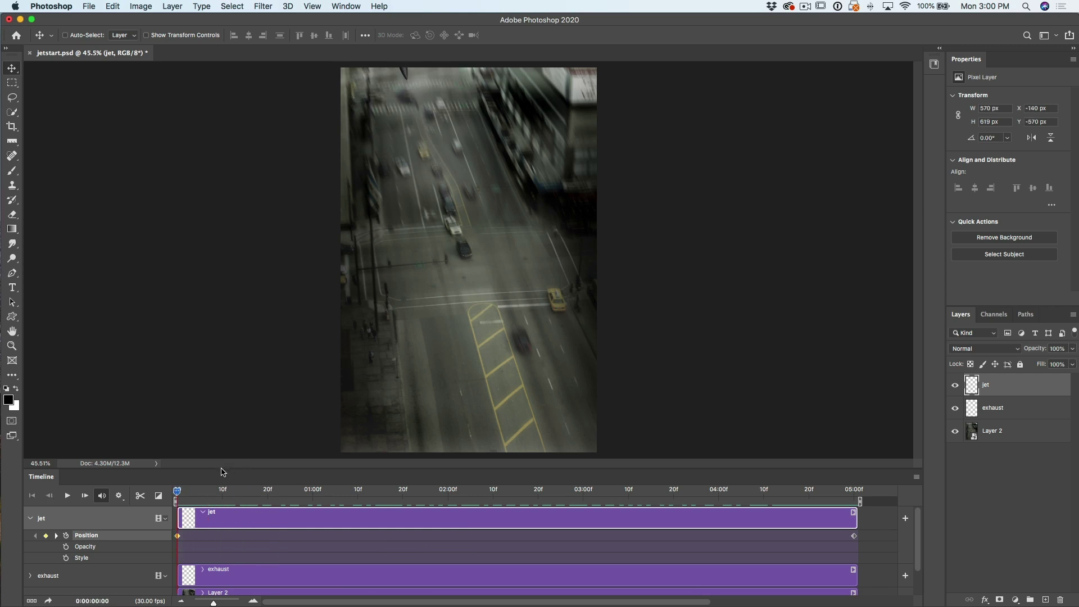
{"action": "left_click_drag", "start_coordinate": [178, 497], "coordinate": [856, 517]}
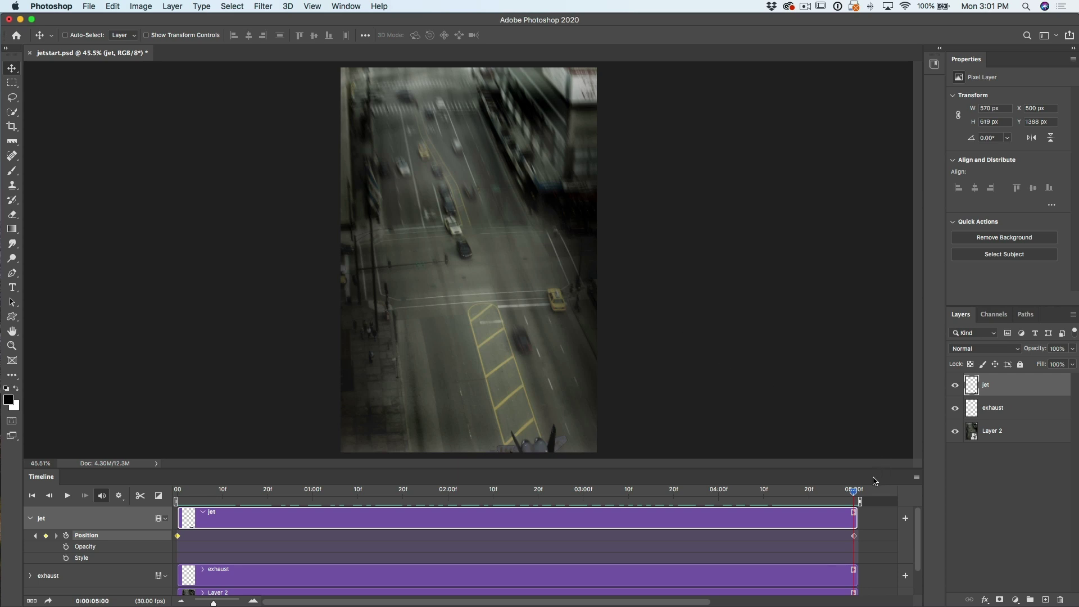
{"action": "left_click_drag", "start_coordinate": [854, 495], "coordinate": [178, 497]}
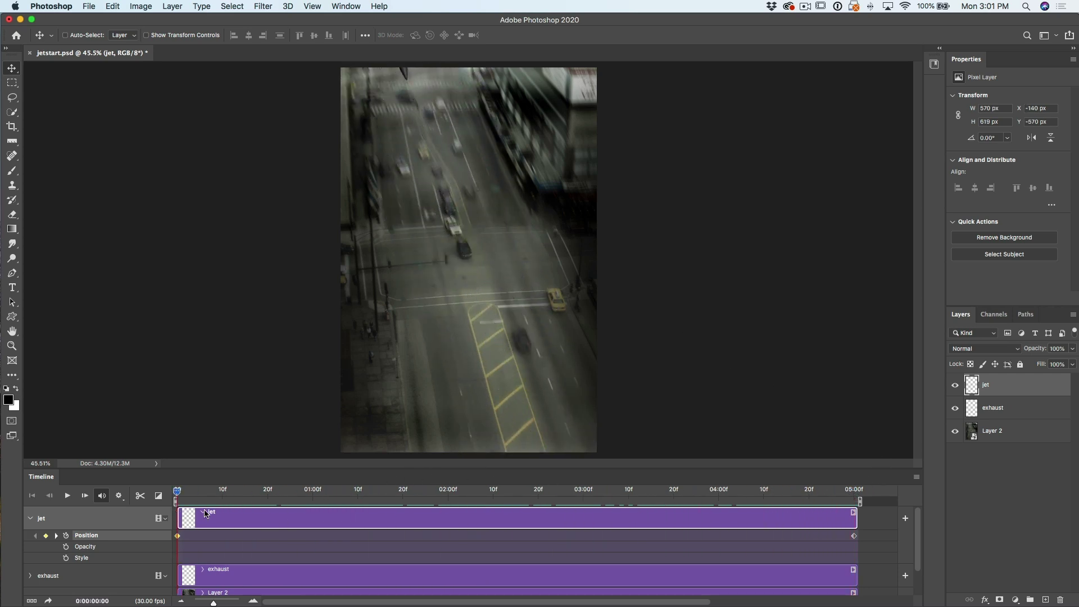
{"action": "key", "text": "space"}
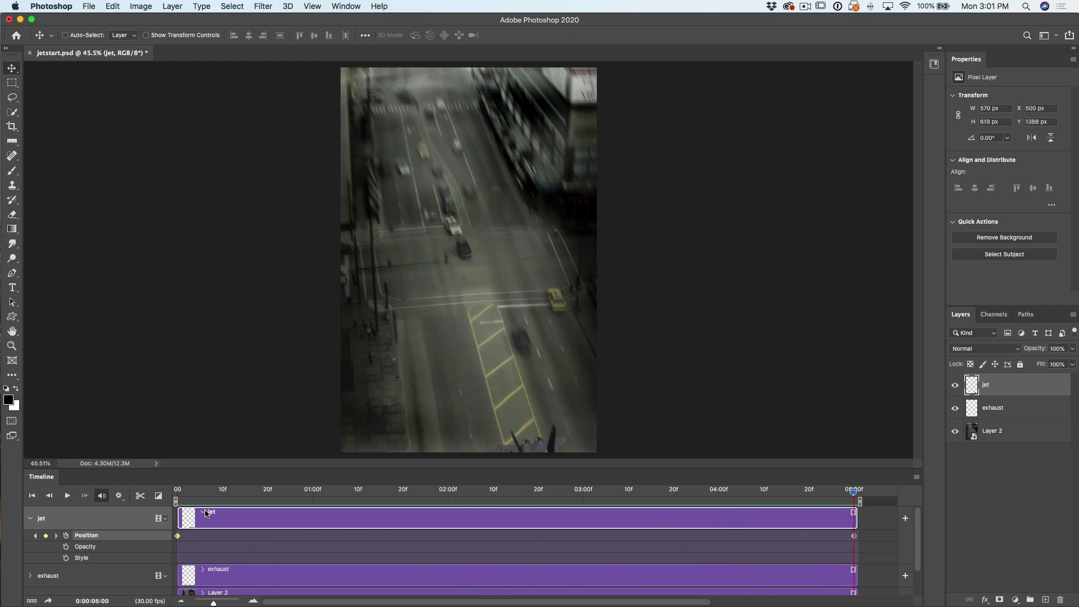
Back at 0:00, collapse the jet track and enable Position keyframing on the exhaust track with a first keyframe.
{"action": "left_click_drag", "start_coordinate": [855, 493], "coordinate": [177, 493]}
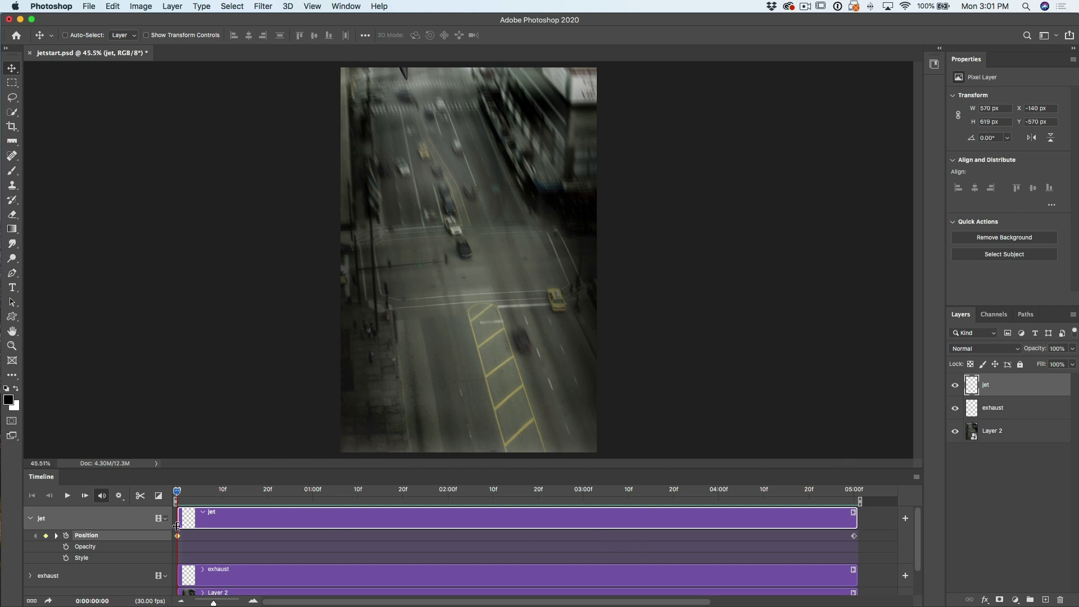
{"action": "left_click", "coordinate": [30, 518]}
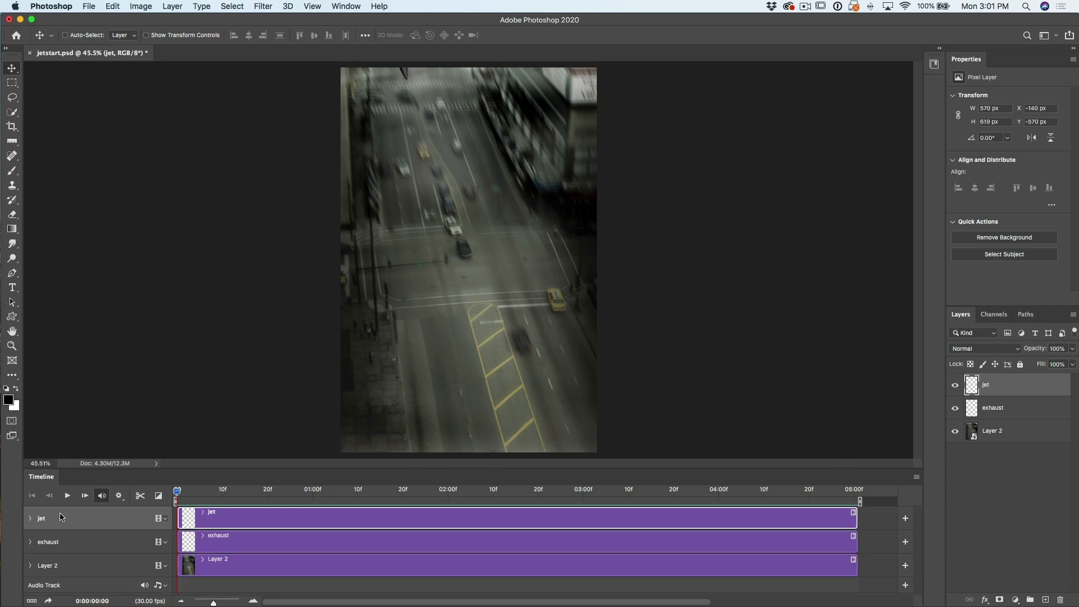
{"action": "left_click", "coordinate": [31, 542]}
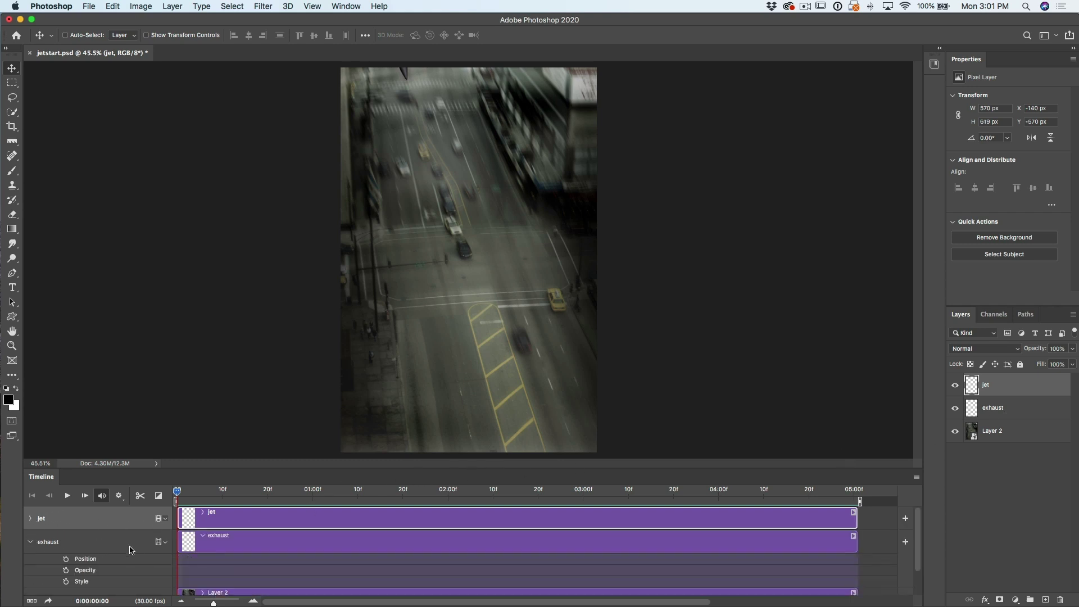
{"action": "left_click", "coordinate": [66, 559]}
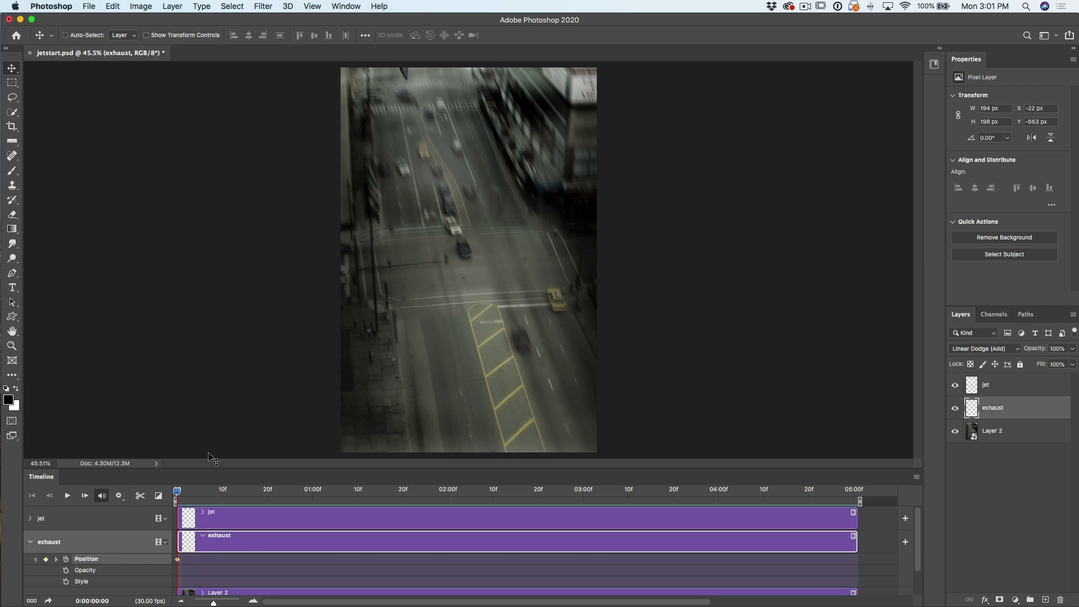
At 05:00f, move the exhaust down behind the jet's tail, to about X 620 px, Y 1289 px.
{"action": "left_click_drag", "start_coordinate": [182, 491], "coordinate": [856, 535]}
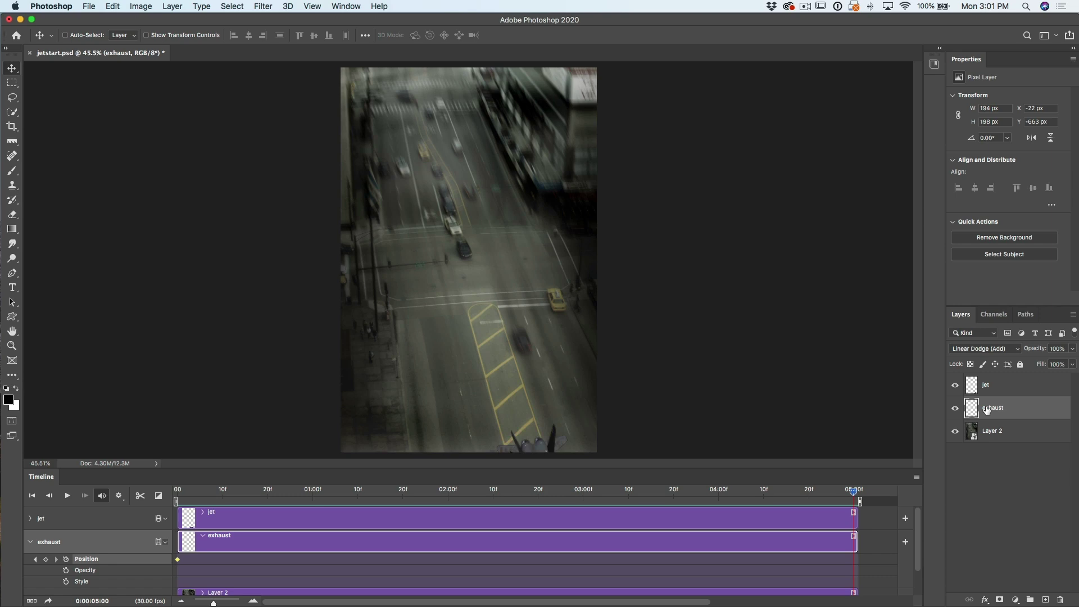
{"action": "left_click_drag", "start_coordinate": [393, 120], "coordinate": [482, 328]}
{"action": "left_click_drag", "start_coordinate": [446, 228], "coordinate": [517, 387]}
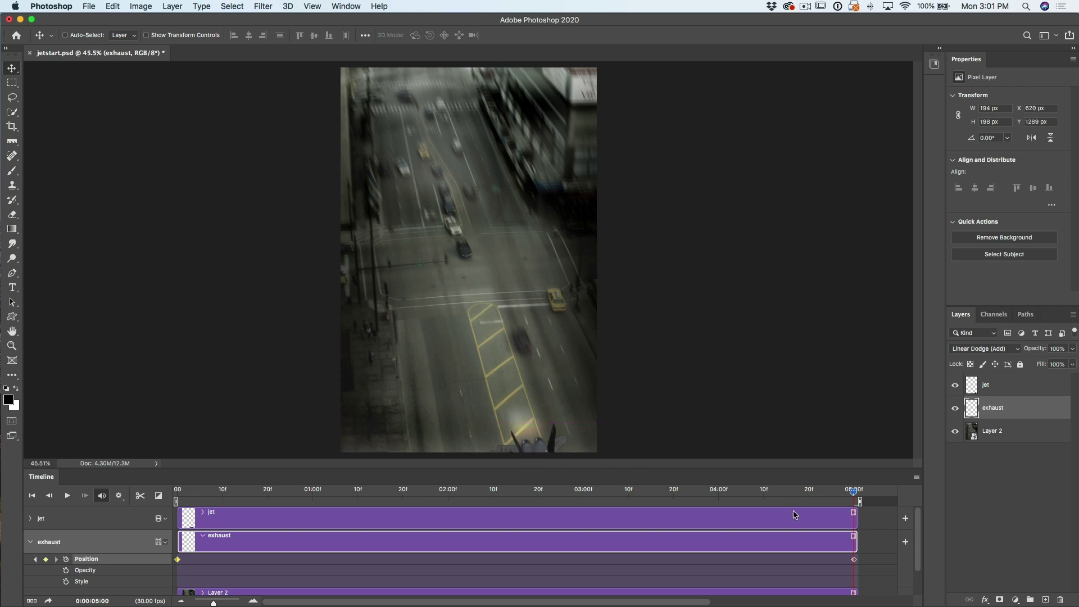
Play and scrub the animation from the start to compare the exhaust's movement with the jet's.
{"action": "left_click_drag", "start_coordinate": [855, 493], "coordinate": [152, 537]}
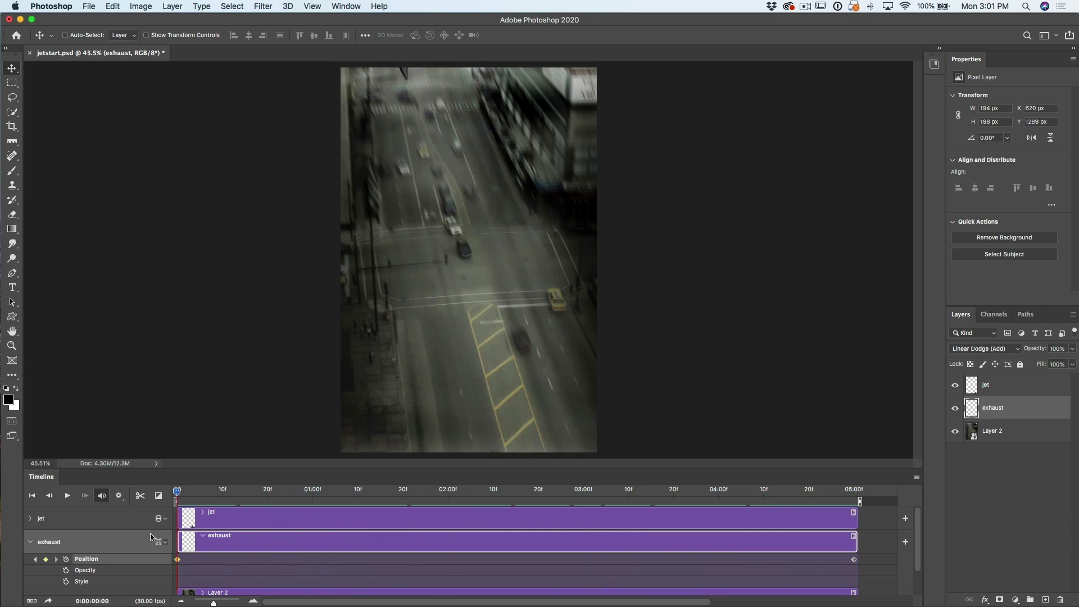
{"action": "key", "text": "space"}
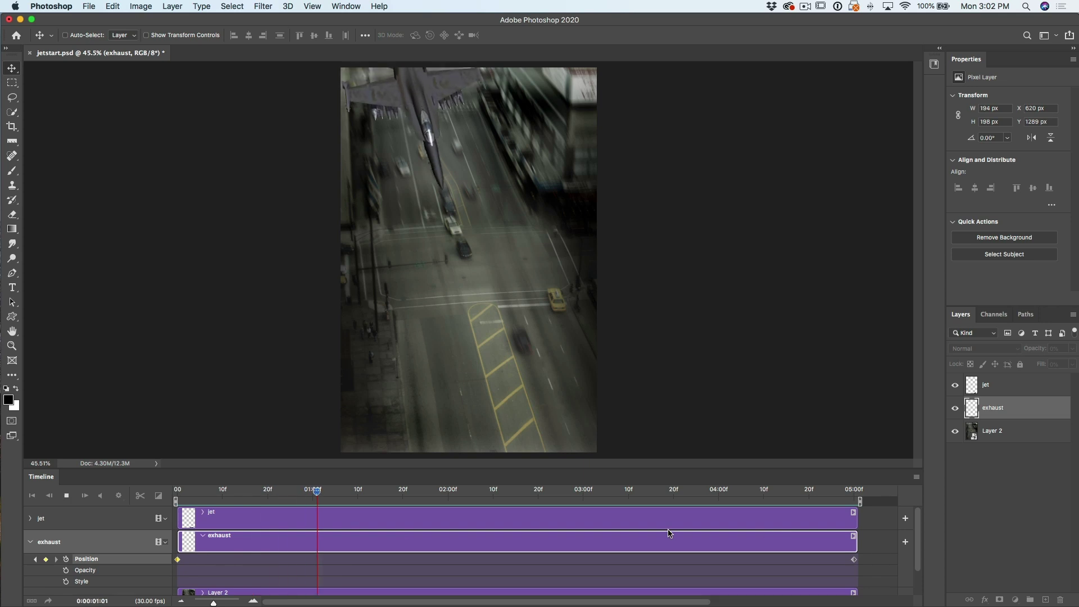
{"action": "key", "text": "space"}
{"action": "left_click_drag", "start_coordinate": [340, 492], "coordinate": [954, 470]}
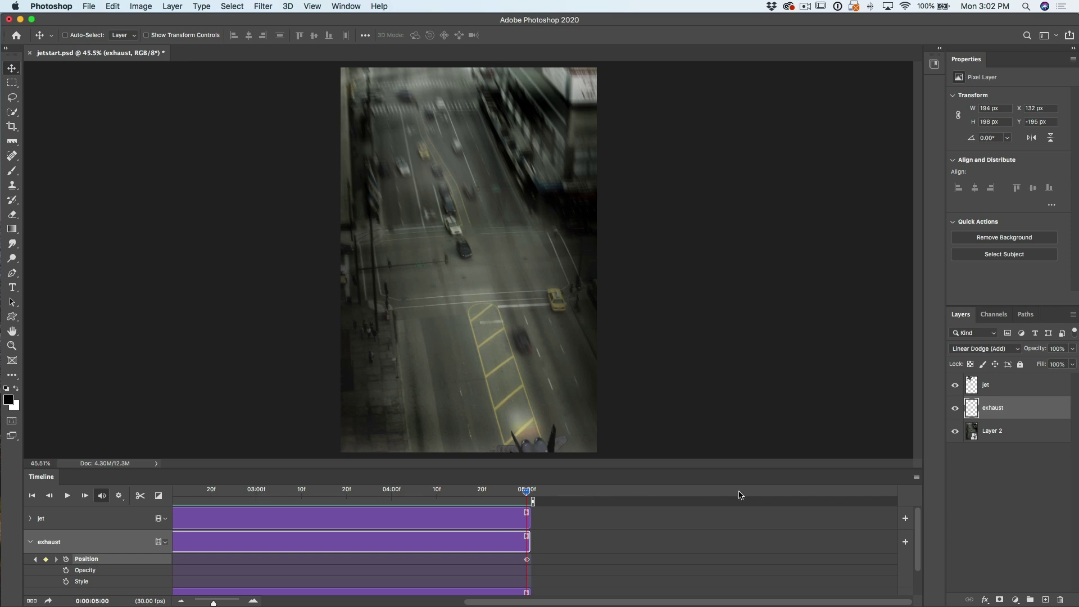
{"action": "left_click", "coordinate": [32, 496]}
{"action": "key", "text": "space"}
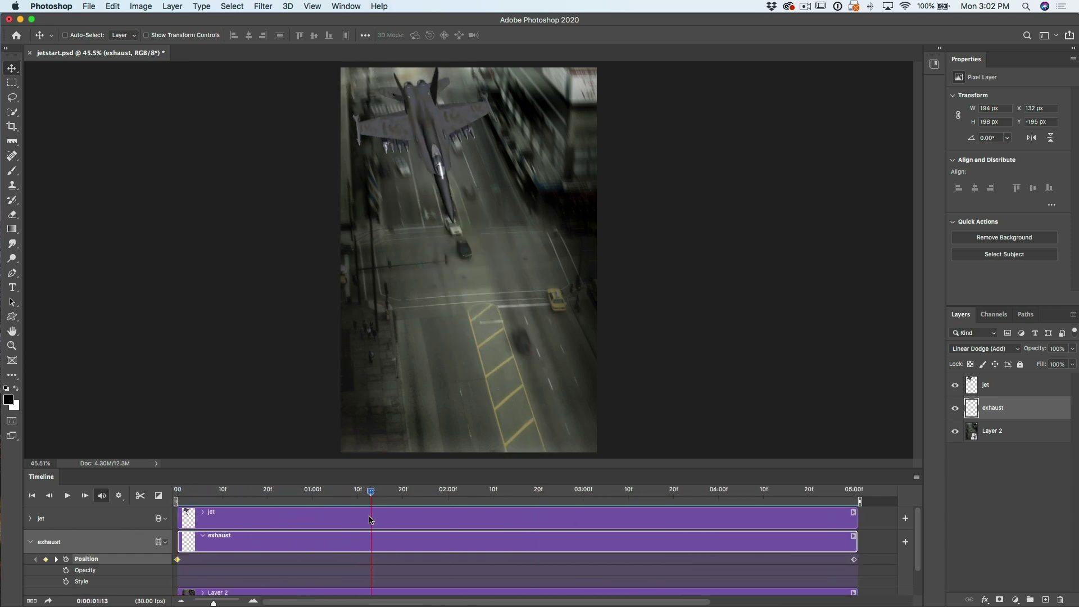
Expand the jet track and add a Position keyframe at 0:00:02:19, keeping the jet's current position.
{"action": "left_click", "coordinate": [31, 519]}
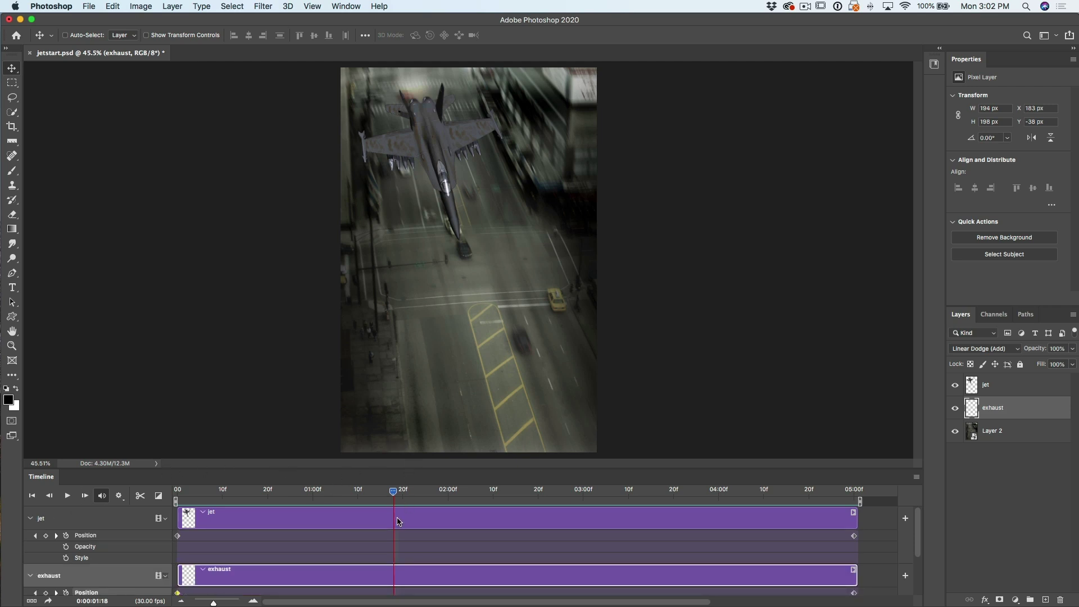
{"action": "left_click_drag", "start_coordinate": [396, 494], "coordinate": [536, 498]}
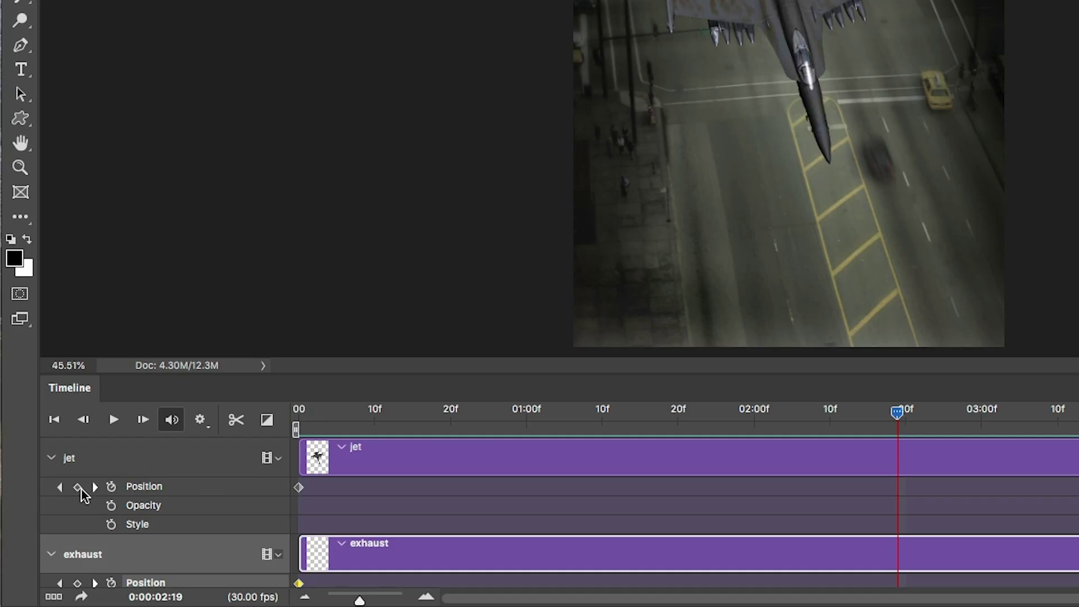
{"action": "left_click", "coordinate": [78, 487]}
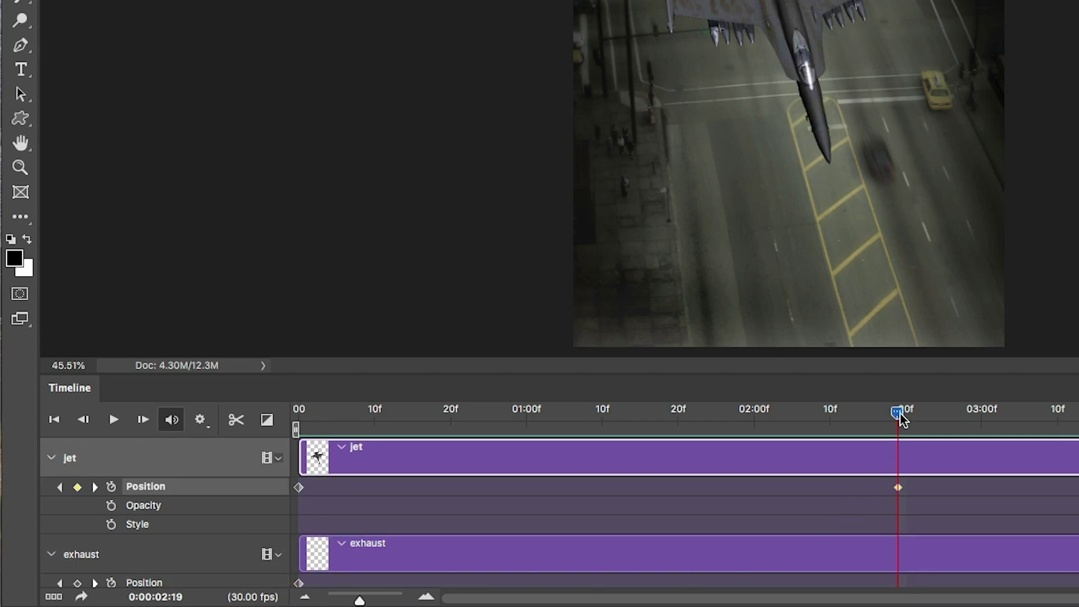
Play the animation from near the start to check the jet's motion through its middle keyframe.
{"action": "left_click_drag", "start_coordinate": [899, 416], "coordinate": [493, 451]}
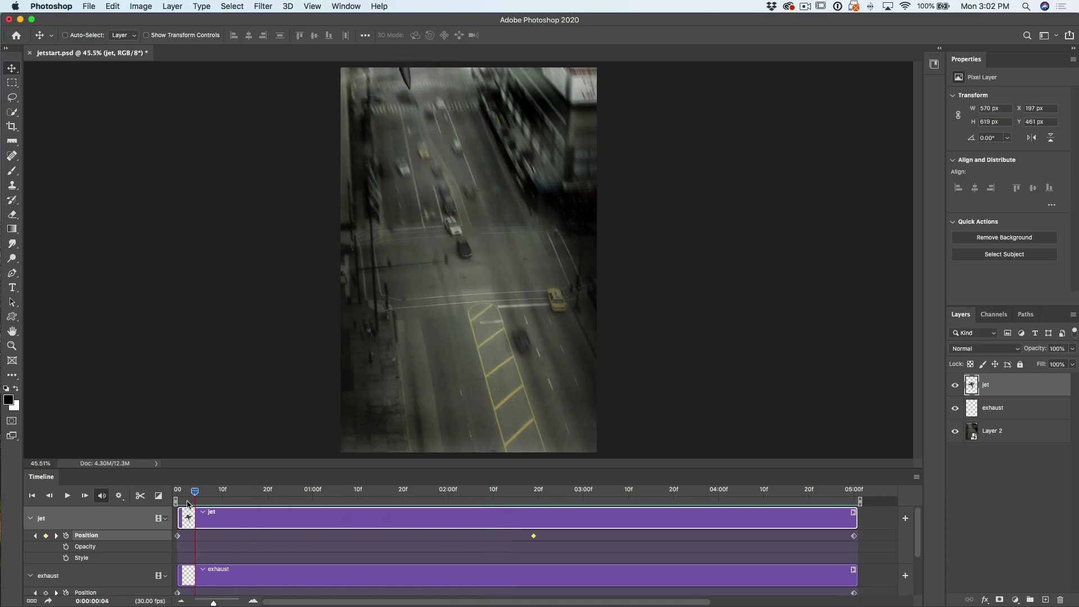
{"action": "key", "text": "space"}
{"action": "key", "text": "space"}
{"action": "key", "text": "space"}
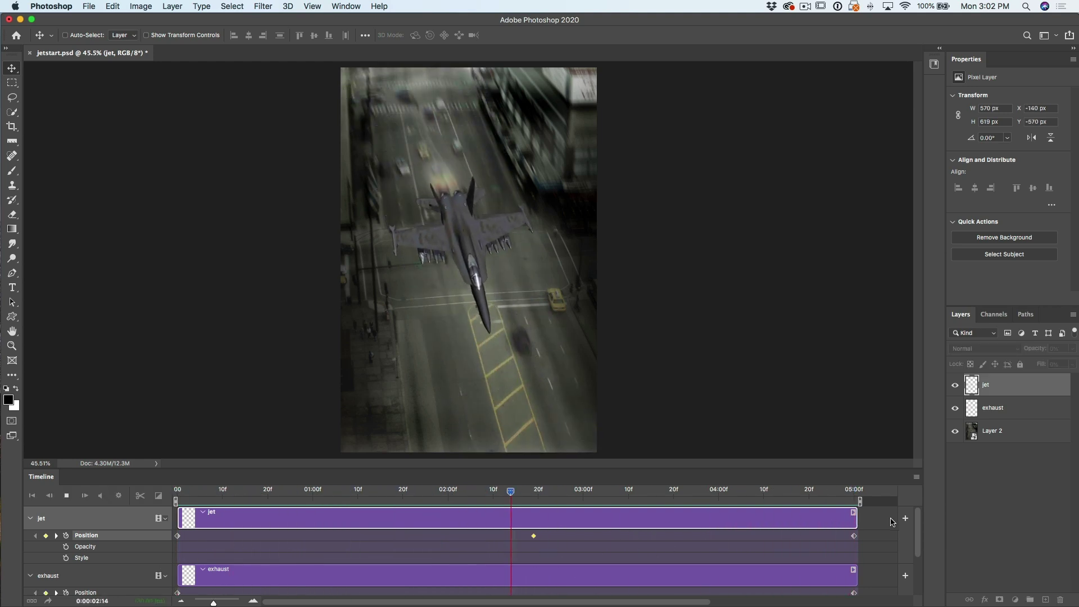
{"action": "key", "text": "space"}
At 0:00:02:19, add a matching Position keyframe to the exhaust track.
{"action": "left_click_drag", "start_coordinate": [330, 494], "coordinate": [534, 499]}
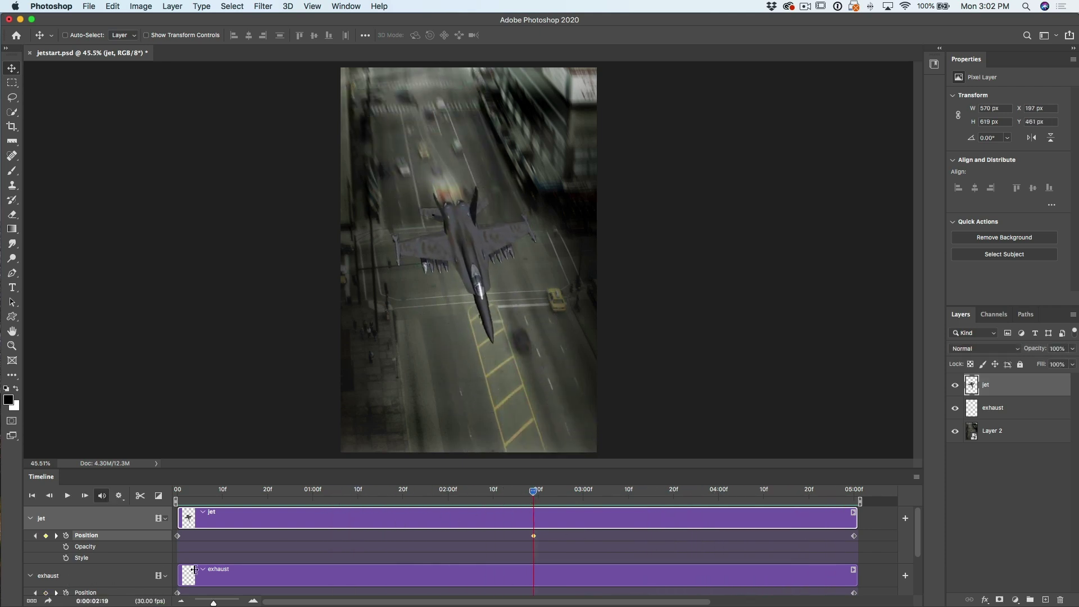
{"action": "scroll", "coordinate": [458, 552], "scroll_direction": "down", "scroll_amount": 1}
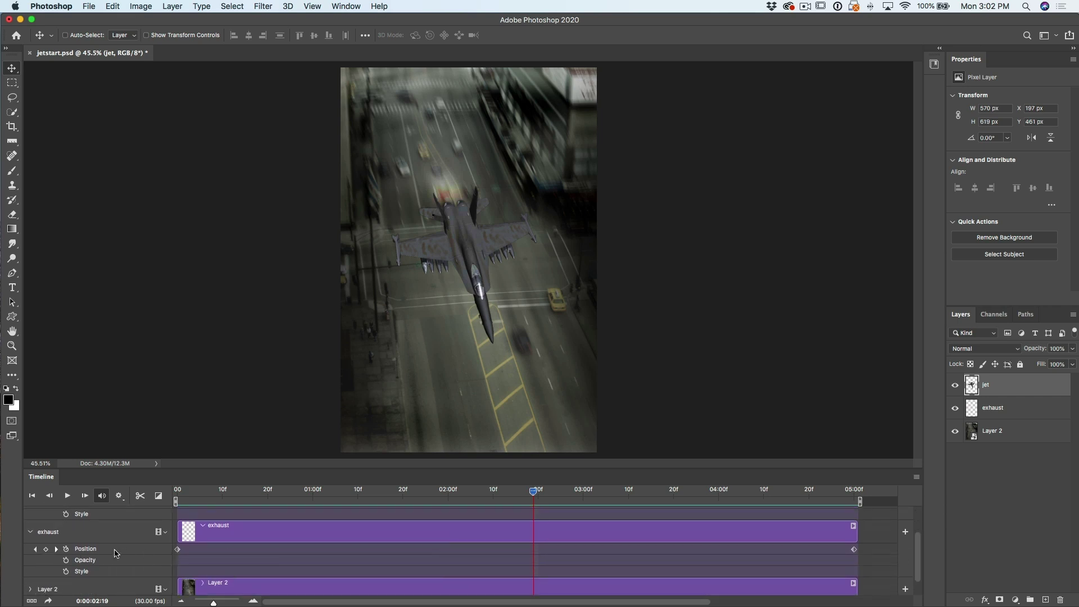
{"action": "left_click", "coordinate": [46, 550]}
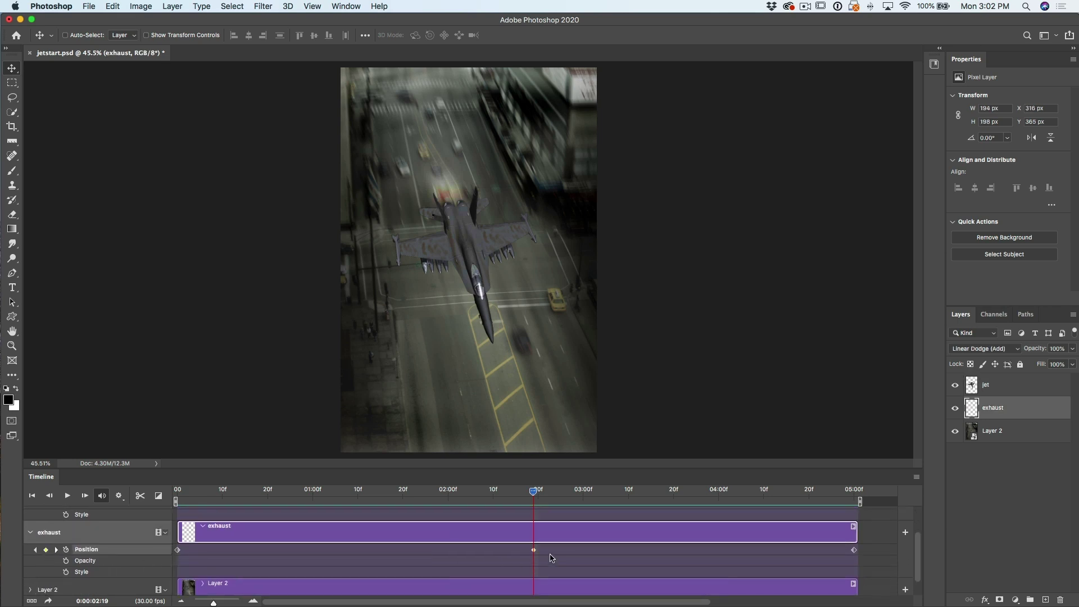
Move the jet's middle Position keyframe along the timeline to 0:00:03:20.
{"action": "scroll", "coordinate": [550, 559], "scroll_direction": "up", "scroll_amount": 3}
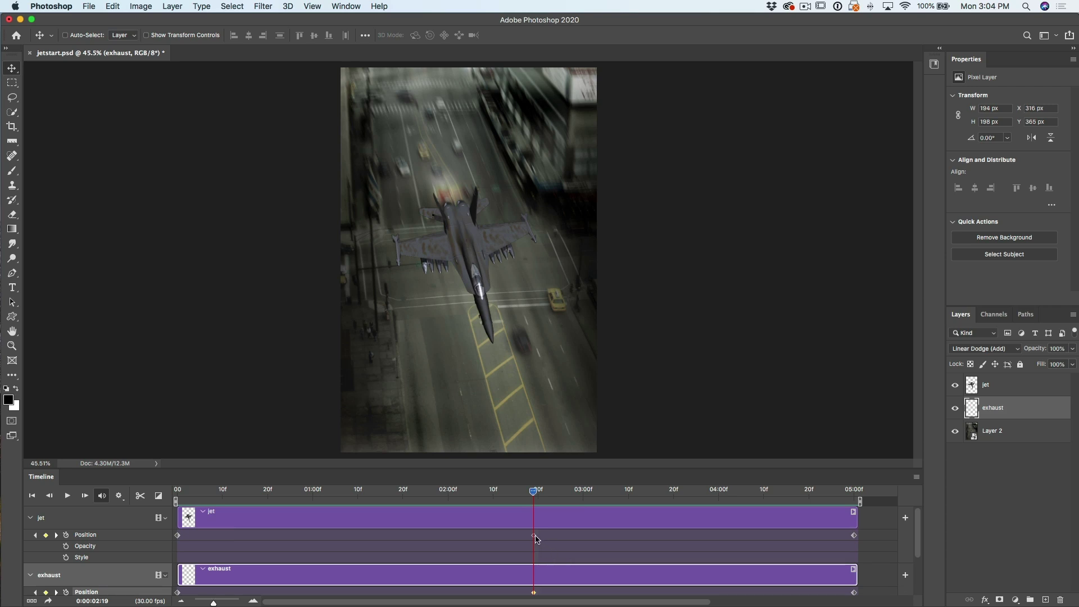
{"action": "left_click_drag", "start_coordinate": [534, 537], "coordinate": [675, 531]}
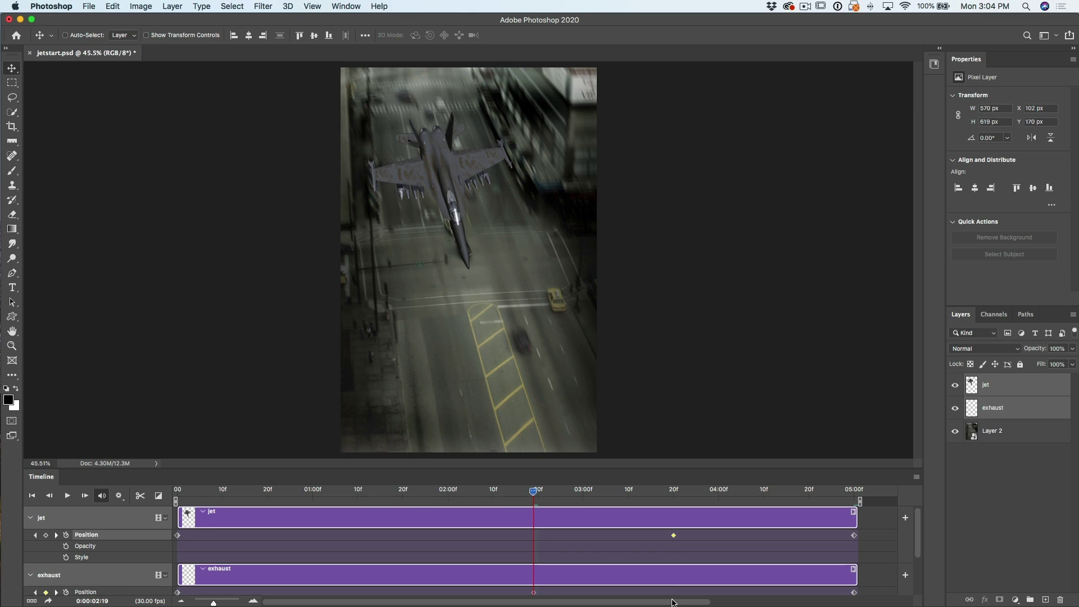
Play from the beginning and scrub around the jet's shifted keyframe to check the change in its speed.
{"action": "left_click_drag", "start_coordinate": [538, 495], "coordinate": [178, 500]}
{"action": "key", "text": "space"}
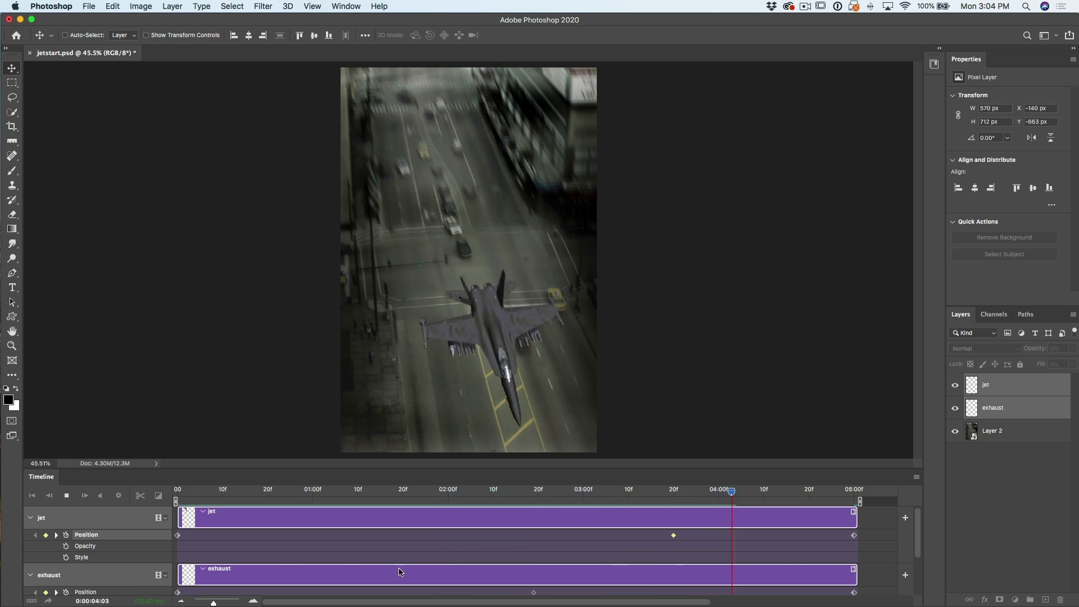
{"action": "key", "text": "space"}
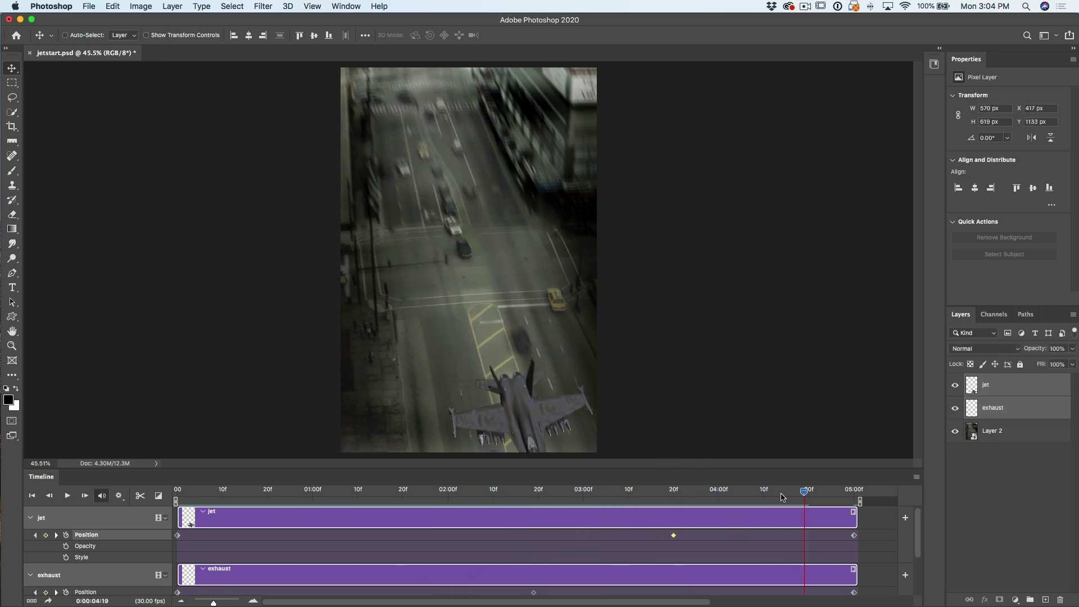
{"action": "left_click_drag", "start_coordinate": [805, 493], "coordinate": [674, 492]}
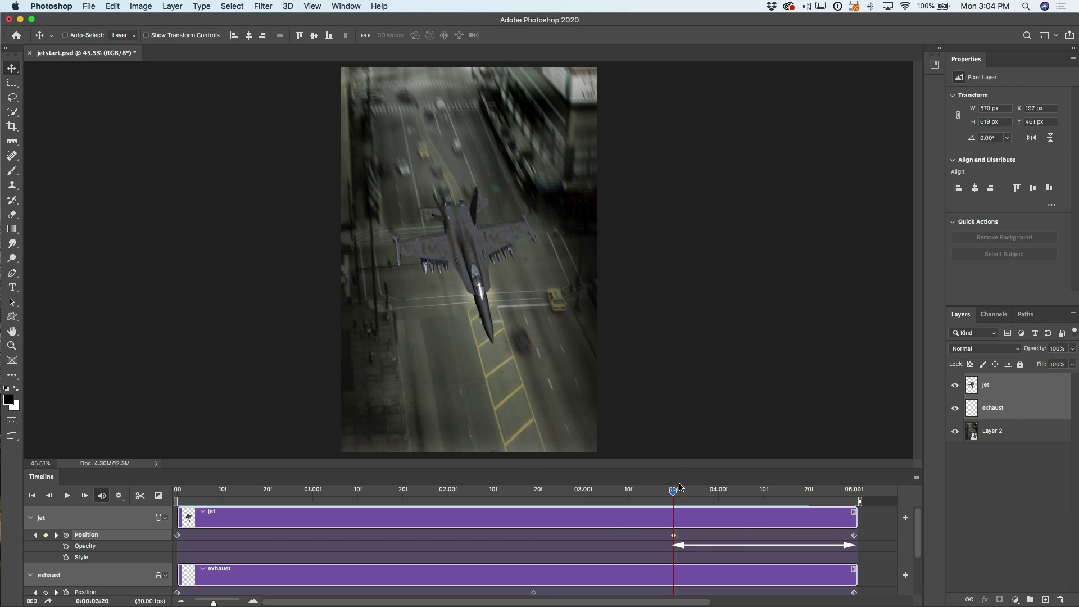
{"action": "left_click_drag", "start_coordinate": [678, 492], "coordinate": [523, 509]}
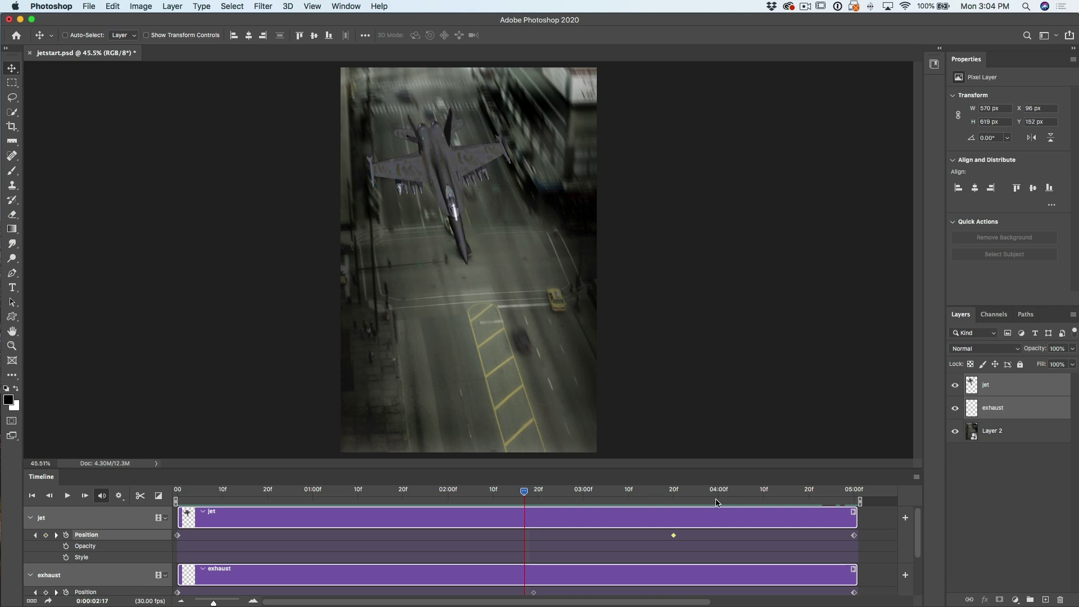
Move the exhaust's middle Position keyframe to 0:00:03:20, in line with the jet's.
{"action": "scroll", "coordinate": [877, 534], "scroll_direction": "down", "scroll_amount": 3}
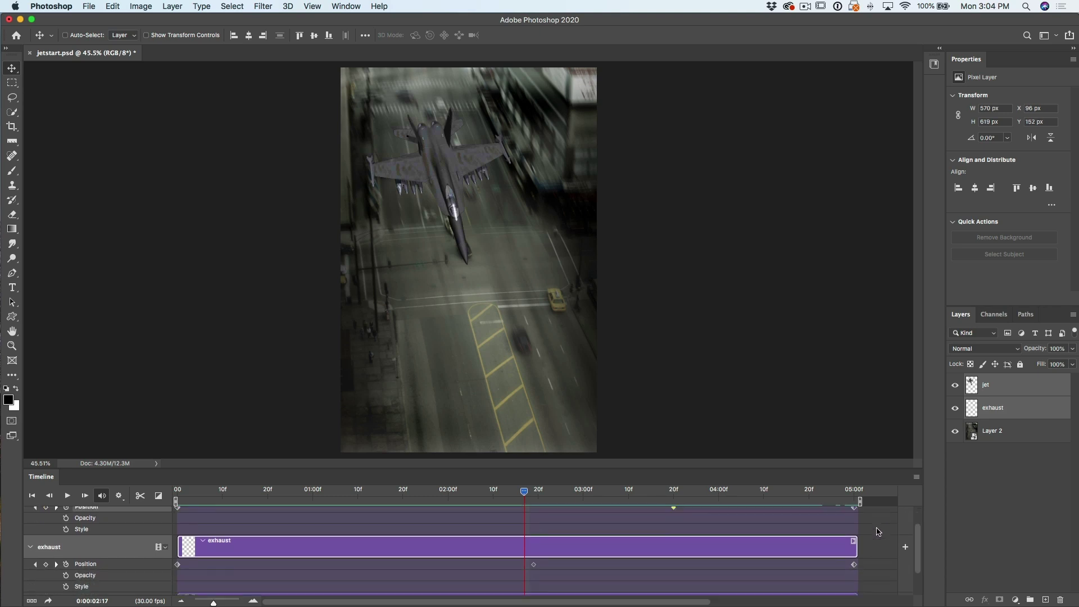
{"action": "scroll", "coordinate": [573, 557], "scroll_direction": "up", "scroll_amount": 2}
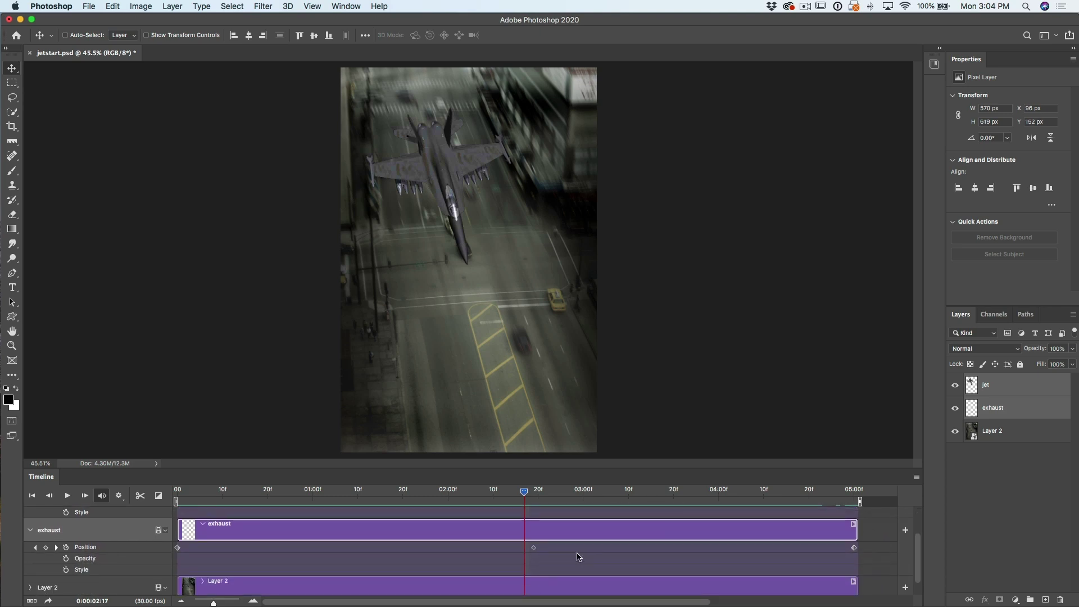
{"action": "left_click_drag", "start_coordinate": [534, 563], "coordinate": [679, 558]}
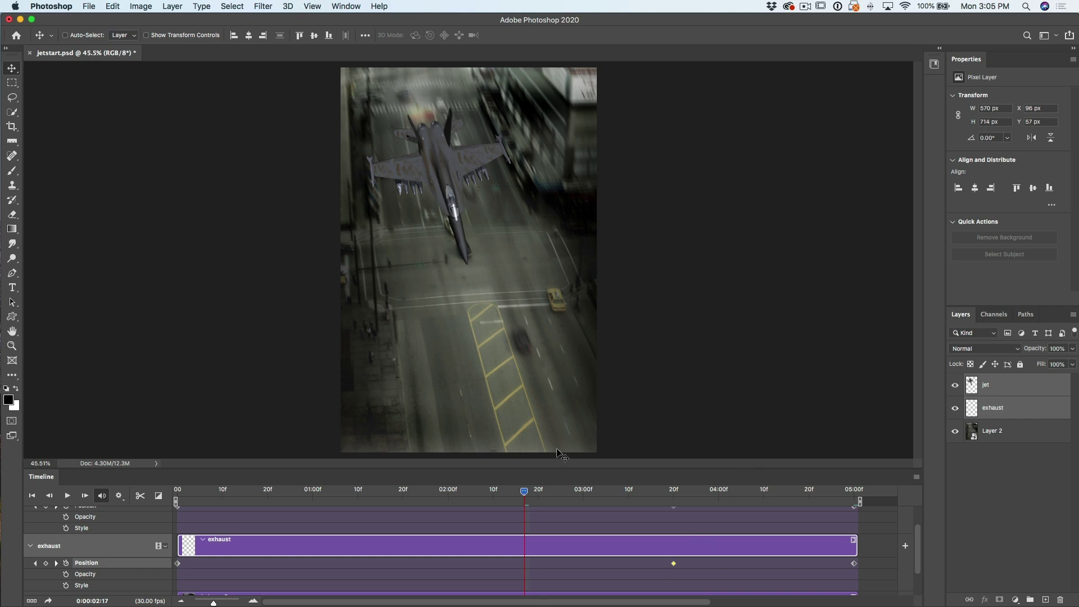
Play from the beginning and scrub to 0:00:03:20 to check that the jet and exhaust move together.
{"action": "left_click_drag", "start_coordinate": [534, 498], "coordinate": [178, 495]}
{"action": "key", "text": "space"}
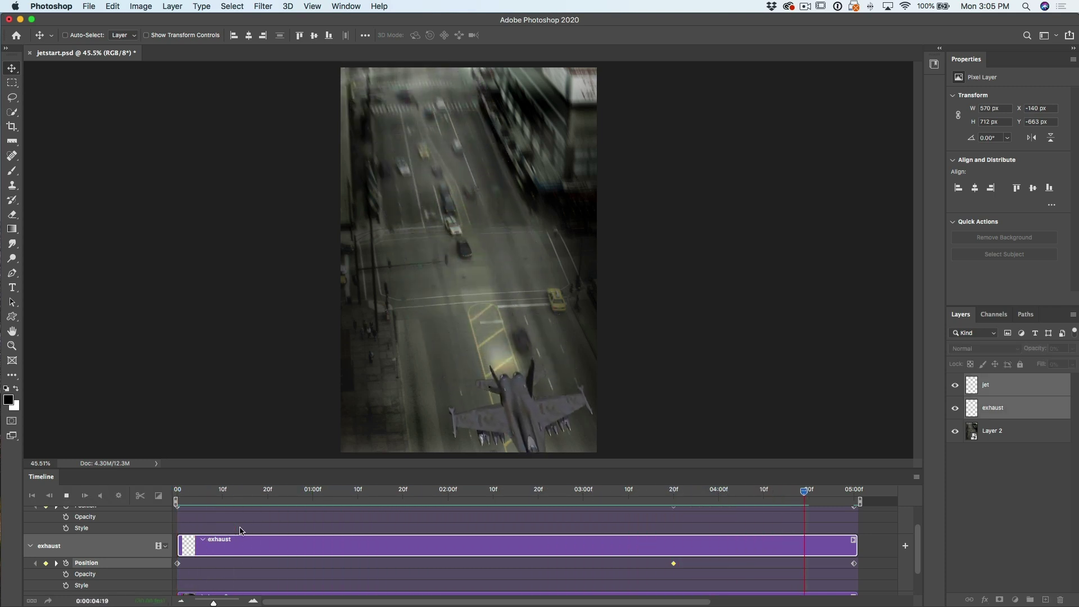
{"action": "key", "text": "space"}
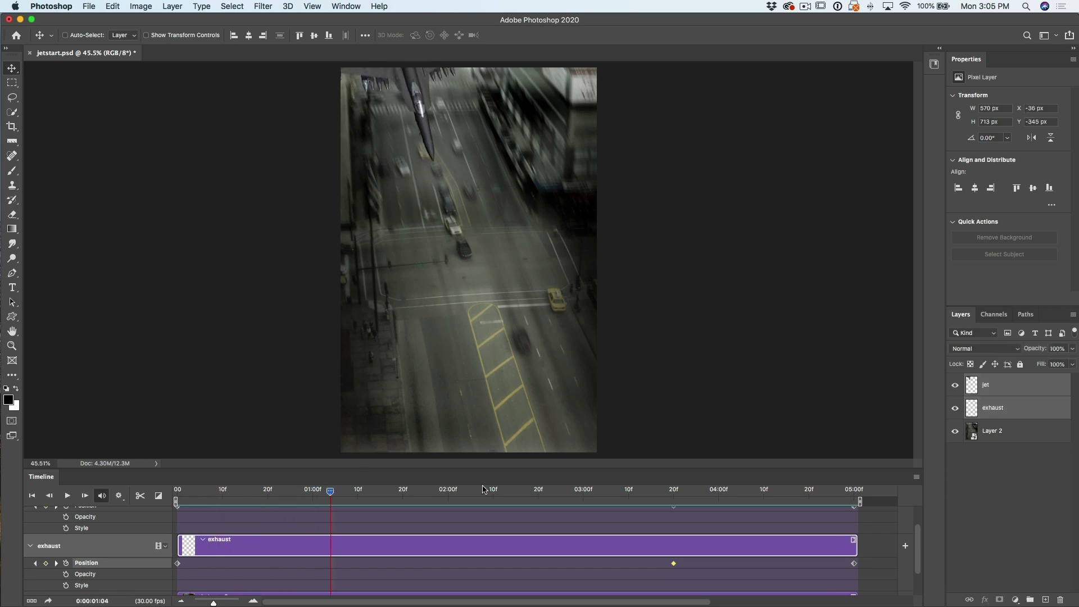
{"action": "left_click_drag", "start_coordinate": [332, 492], "coordinate": [673, 464]}
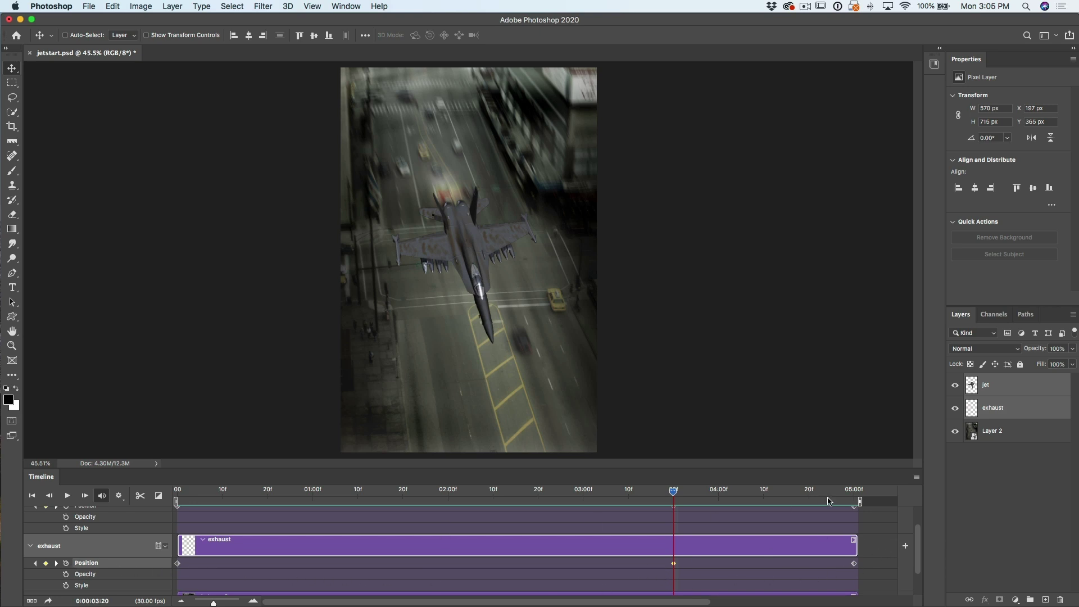
At 0:00, enable Opacity keyframing on the exhaust track and set the exhaust layer's opacity to 0%.
{"action": "left_click_drag", "start_coordinate": [674, 494], "coordinate": [170, 530]}
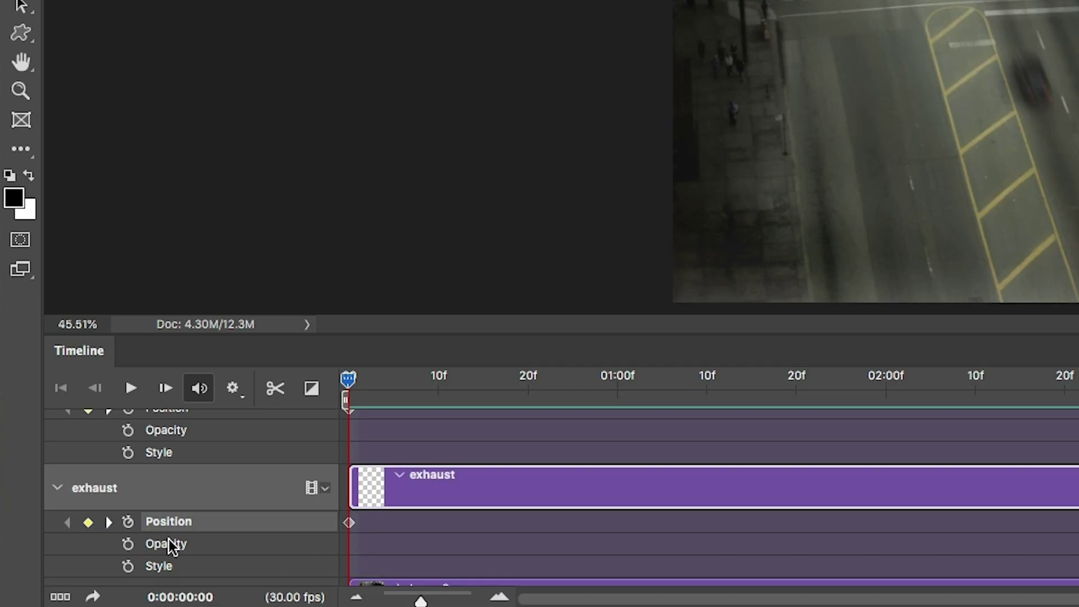
{"action": "left_click", "coordinate": [66, 574]}
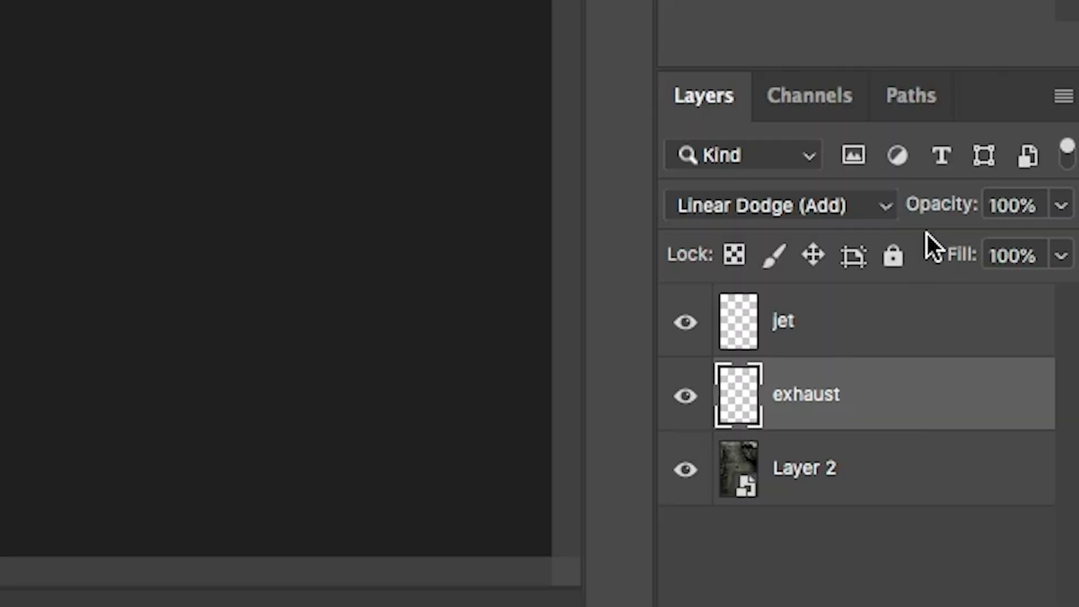
{"action": "left_click_drag", "start_coordinate": [1034, 352], "coordinate": [860, 371]}
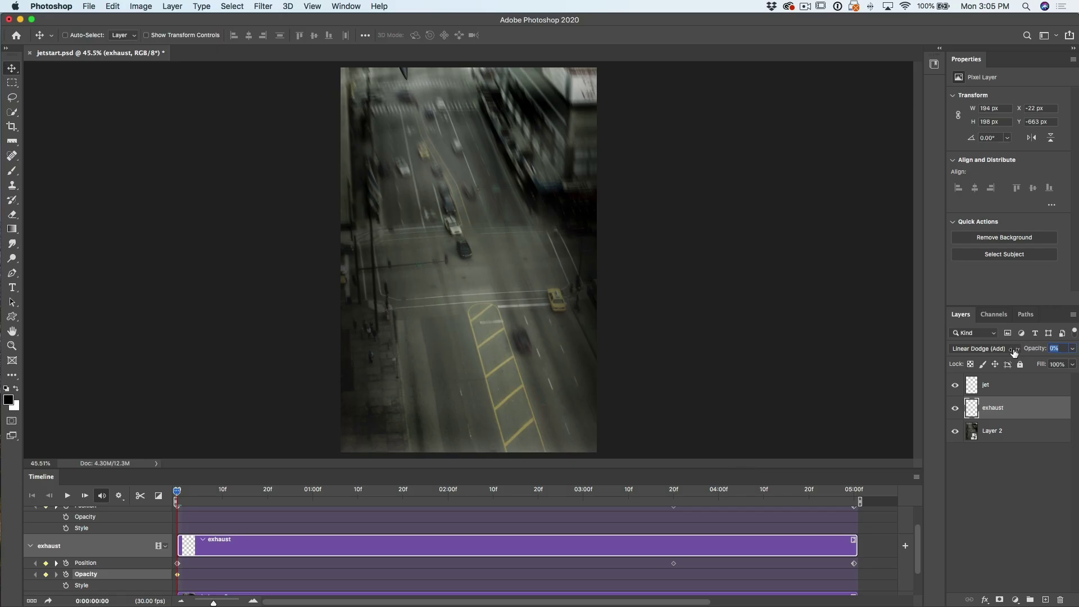
{"action": "key", "text": "Return"}
At 0:00:03:20, set the exhaust's opacity to 100% and scrub through the fade-in.
{"action": "left_click_drag", "start_coordinate": [178, 492], "coordinate": [673, 481]}
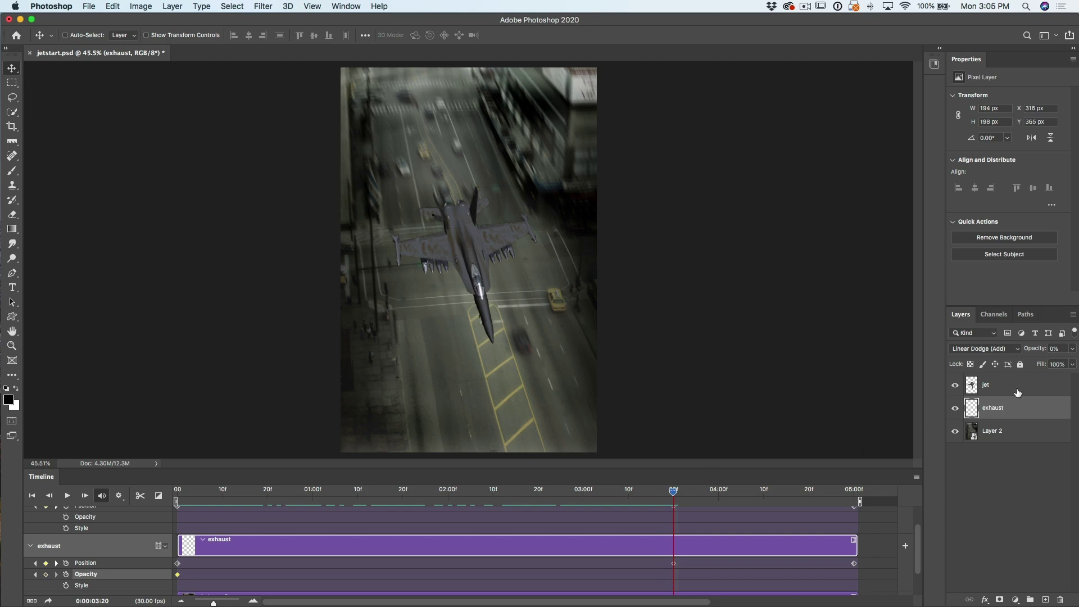
{"action": "left_click_drag", "start_coordinate": [1036, 352], "coordinate": [1068, 349]}
{"action": "left_click_drag", "start_coordinate": [187, 499], "coordinate": [674, 452]}
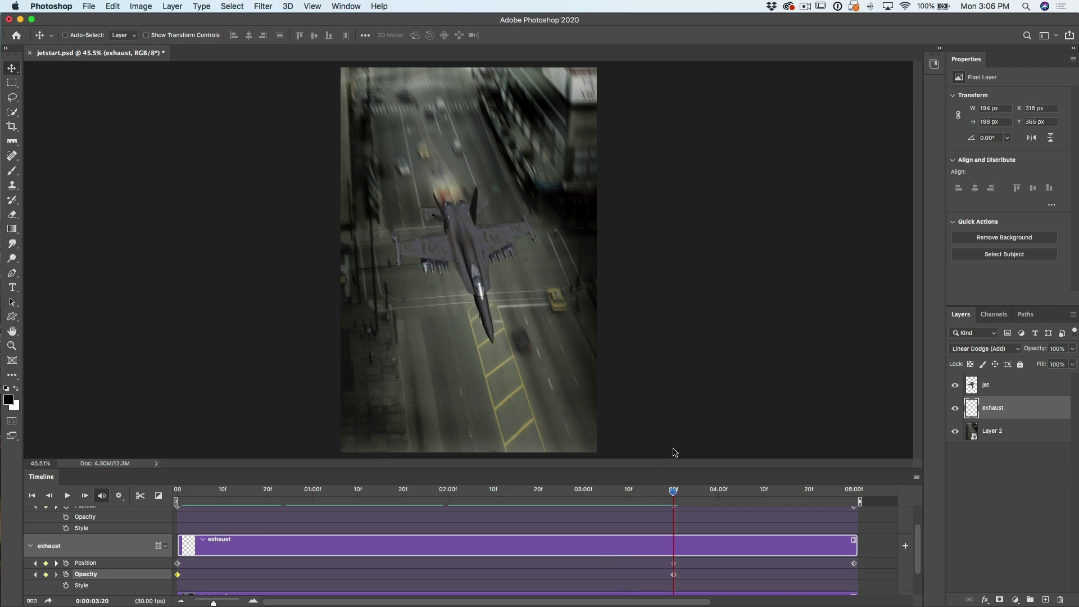
Add an exhaust Opacity keyframe at 0:00:03:19, set it to 0%, and scrub back toward the start.
{"action": "left_click_drag", "start_coordinate": [675, 452], "coordinate": [669, 449]}
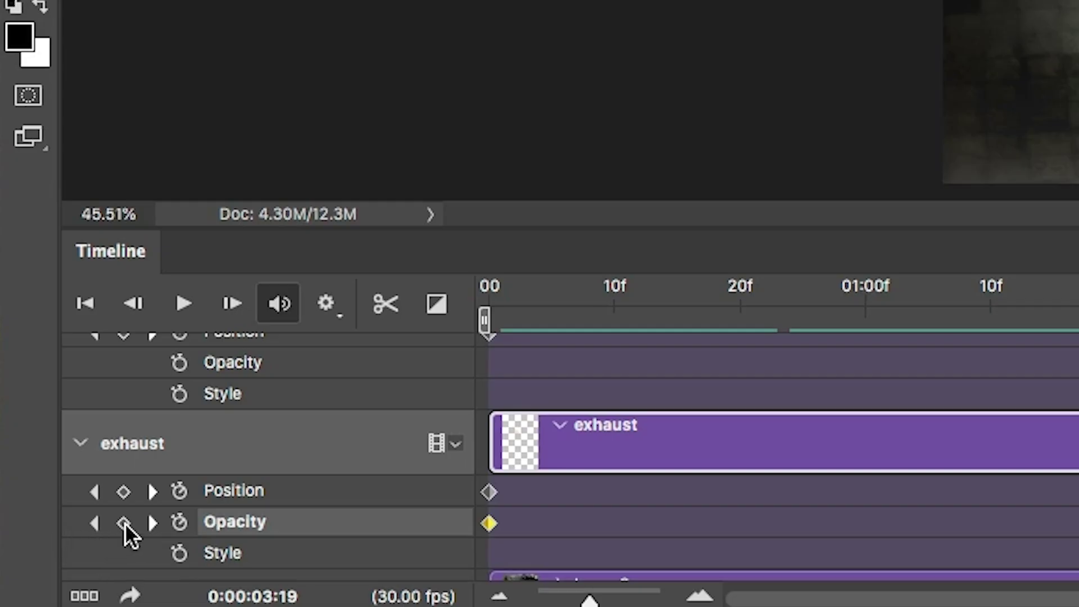
{"action": "left_click", "coordinate": [124, 522]}
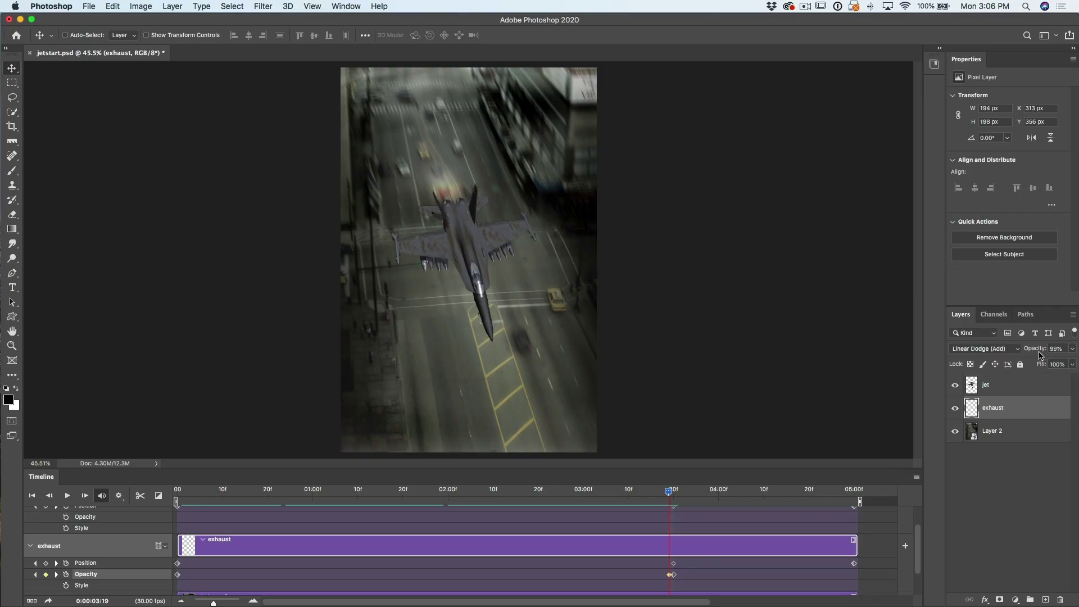
{"action": "left_click_drag", "start_coordinate": [1039, 351], "coordinate": [680, 410]}
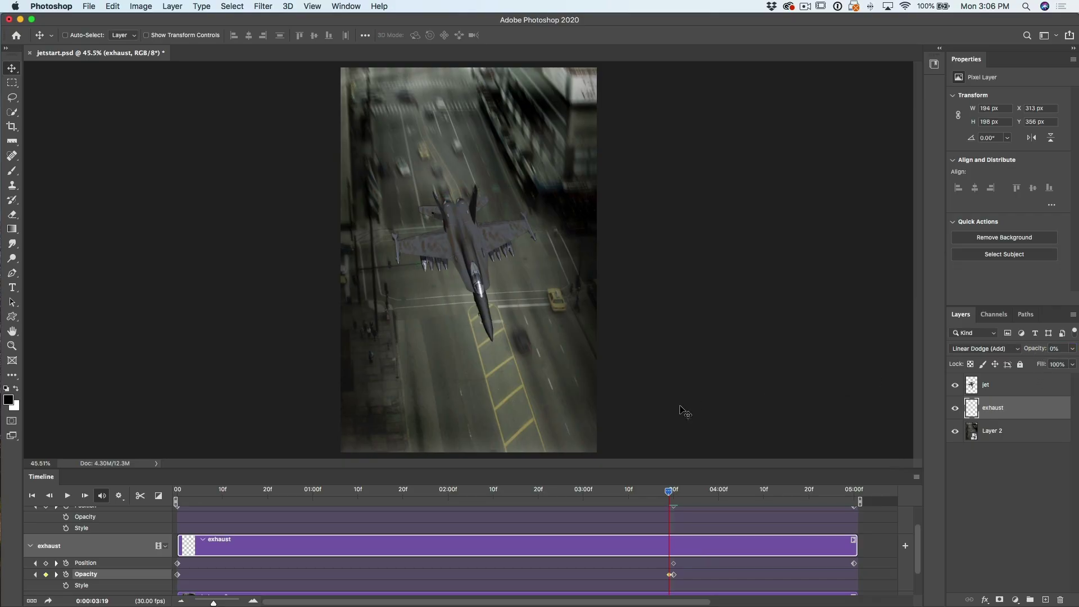
{"action": "left_click_drag", "start_coordinate": [671, 492], "coordinate": [181, 539]}
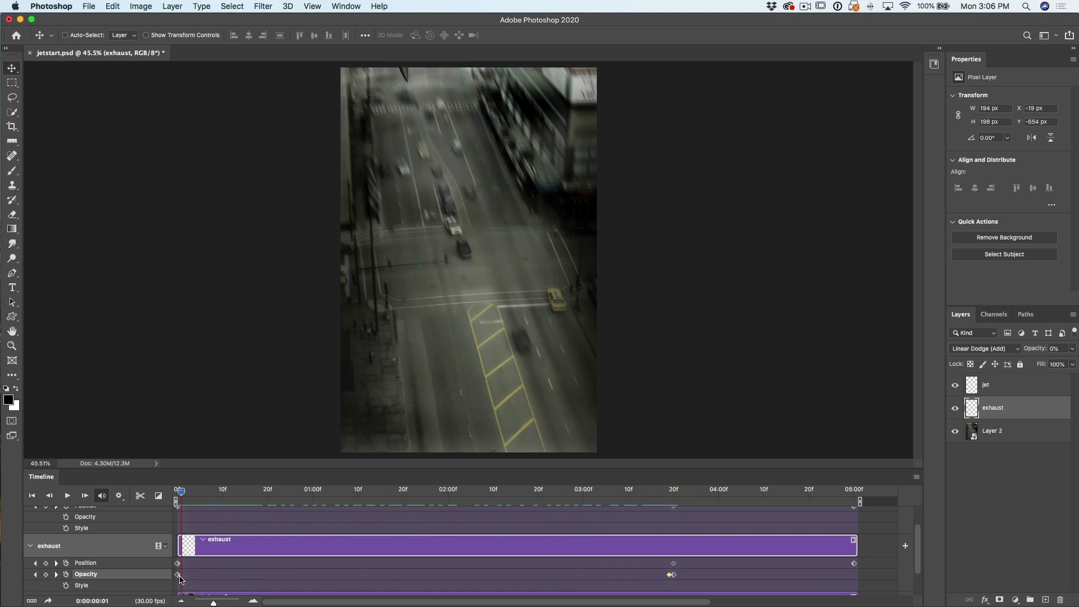
Play the animation from the start to review the exhaust's appearance, finishing at 0:00:03:20.
{"action": "left_click_drag", "start_coordinate": [189, 494], "coordinate": [141, 541]}
{"action": "key", "text": "space"}
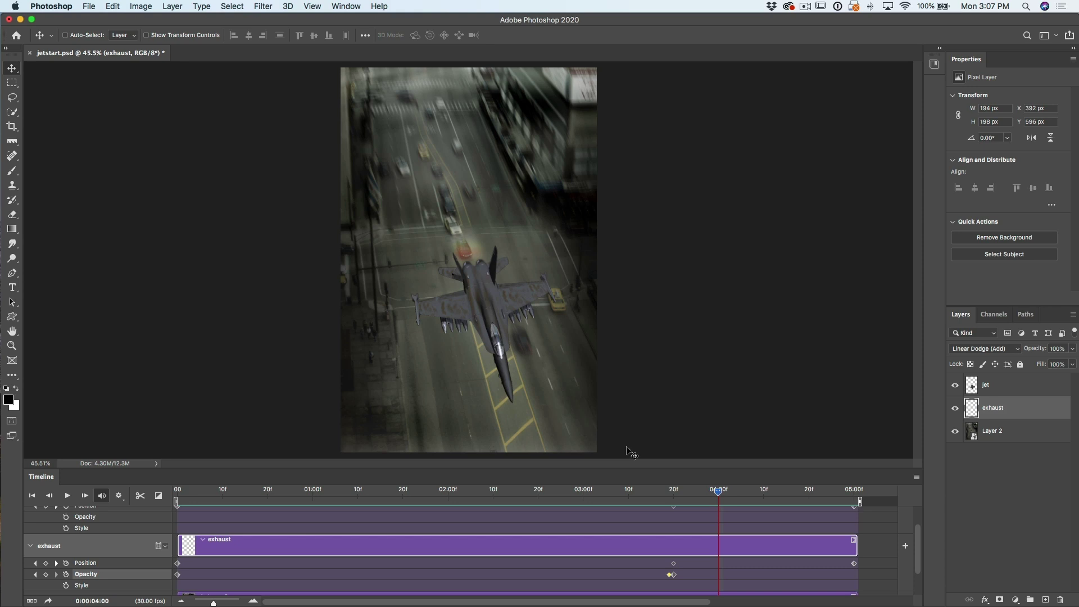
{"action": "key", "text": "shift+Left"}
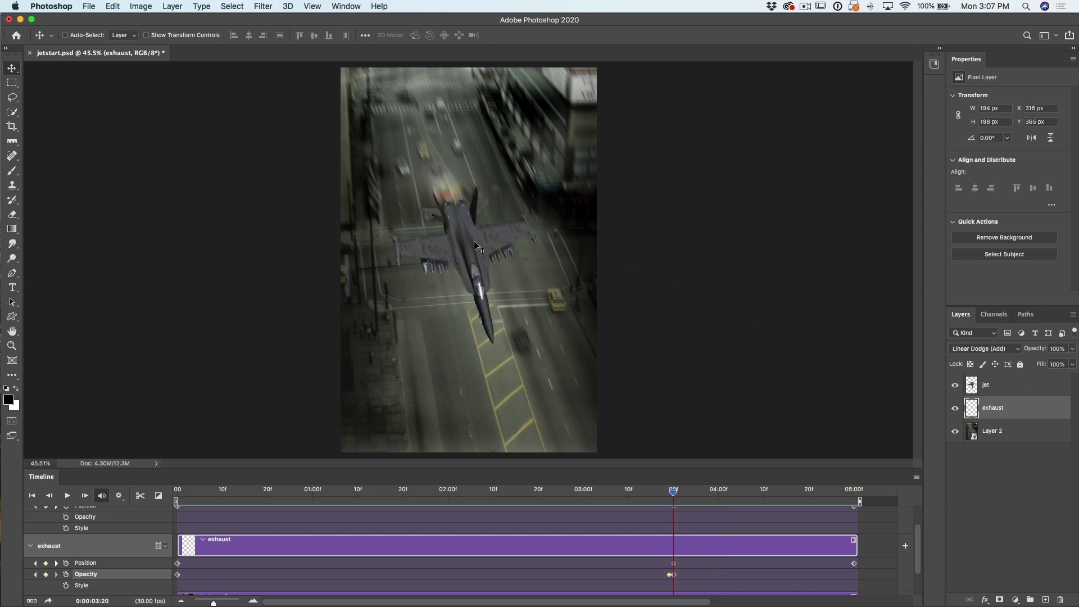
Add a Drop Shadow effect to the jet layer and move the style dialog clear of the jet.
{"action": "left_click", "coordinate": [1023, 384]}
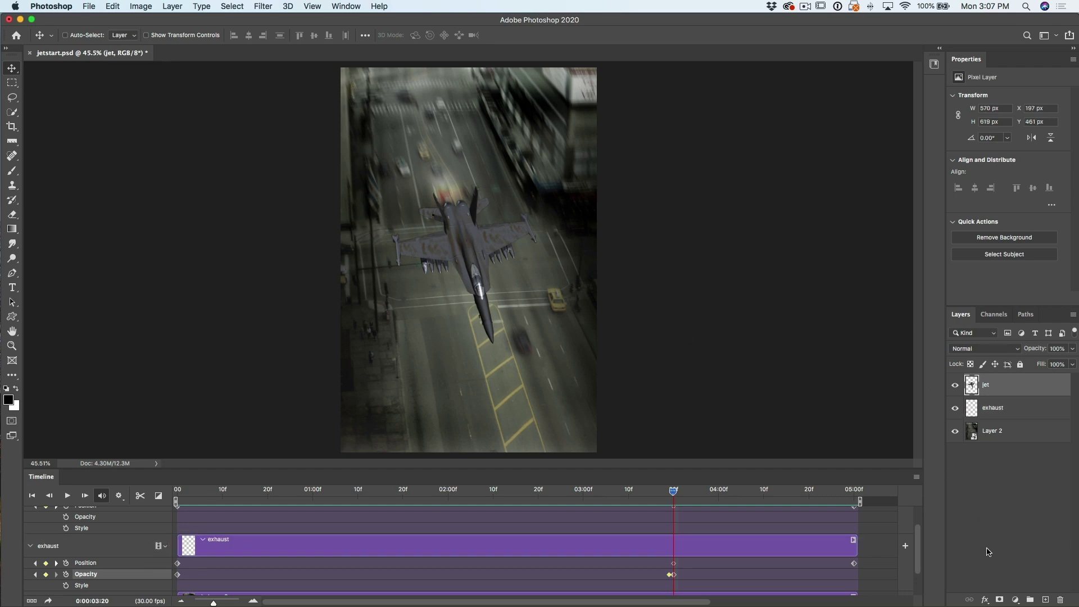
{"action": "left_click", "coordinate": [985, 600]}
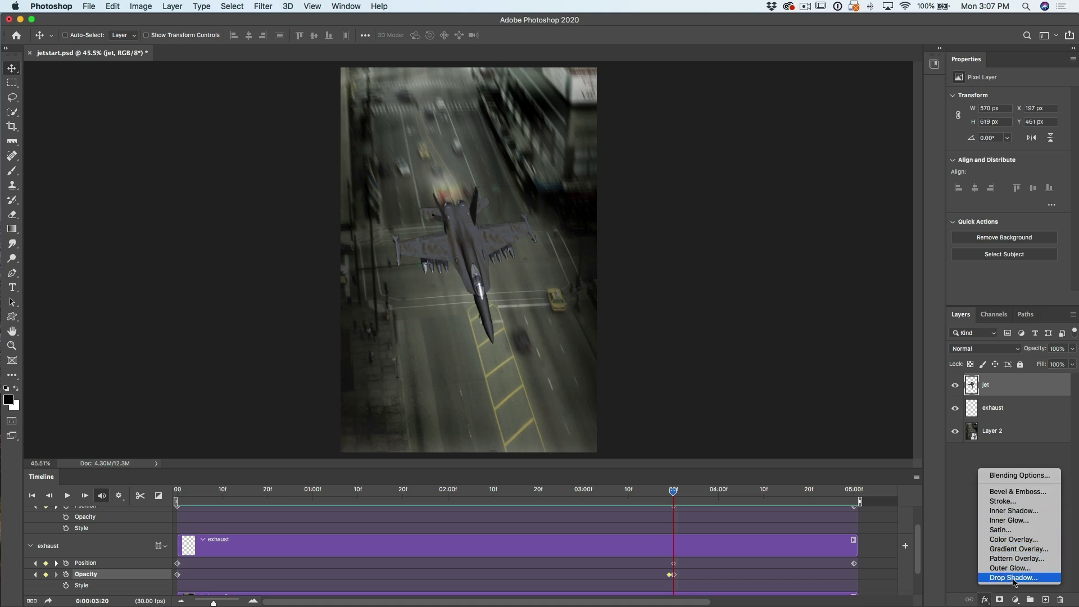
{"action": "left_click", "coordinate": [1015, 578]}
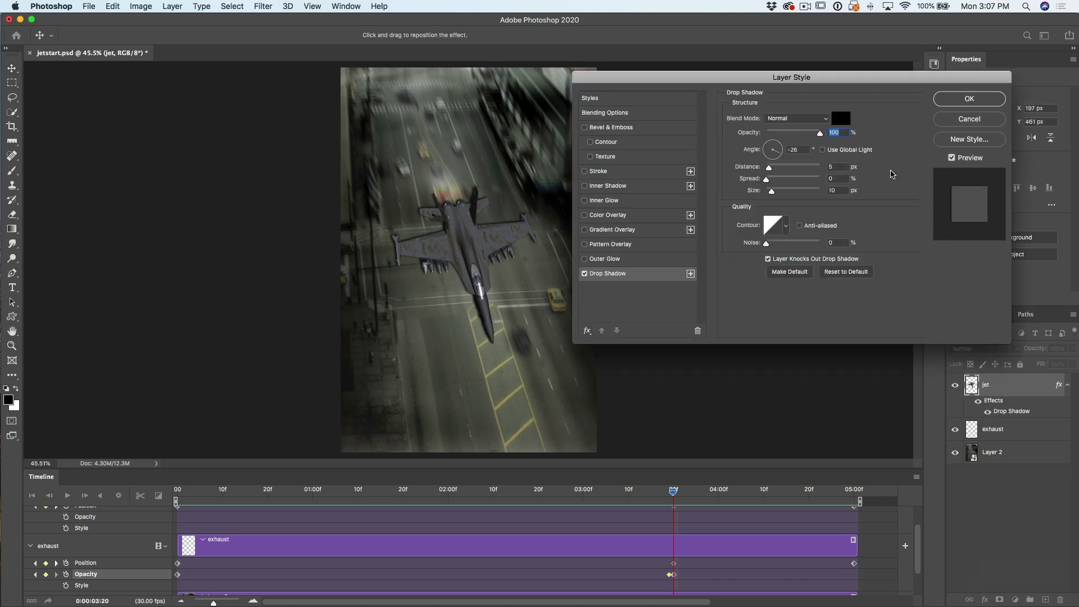
{"action": "left_click_drag", "start_coordinate": [841, 77], "coordinate": [889, 19]}
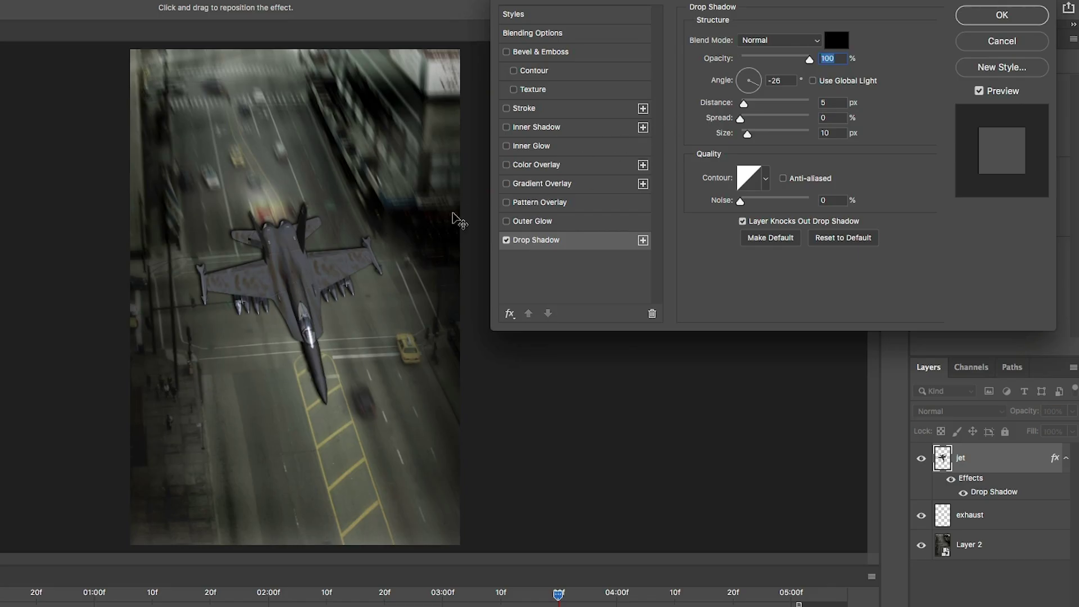
Offset the jet's shadow at a 65° angle and 183 px distance, with size 27 px and opacity 77%.
{"action": "left_click_drag", "start_coordinate": [333, 266], "coordinate": [301, 314]}
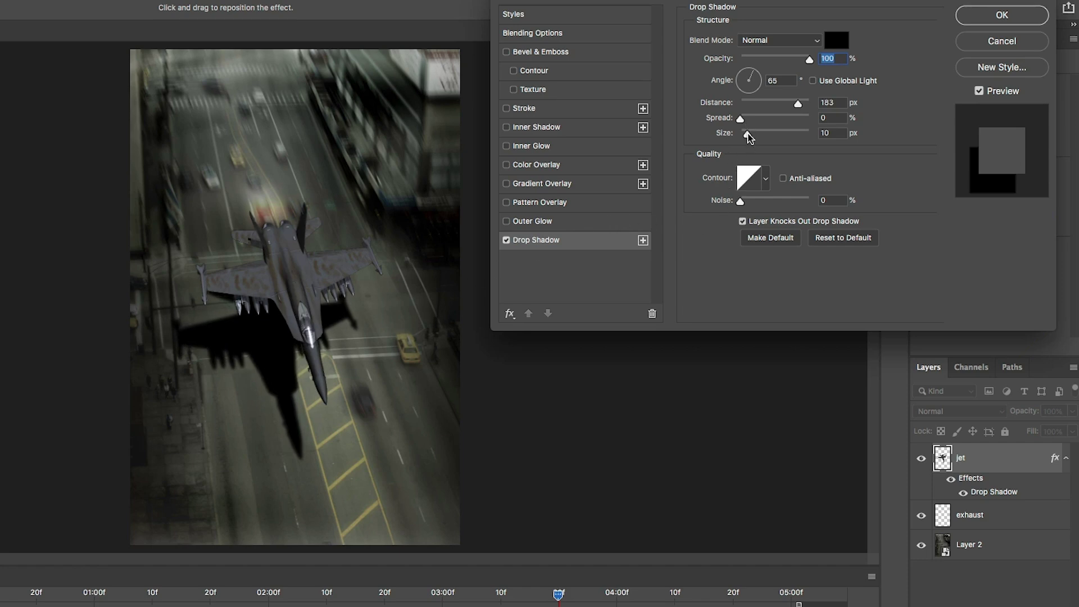
{"action": "left_click_drag", "start_coordinate": [748, 134], "coordinate": [752, 134]}
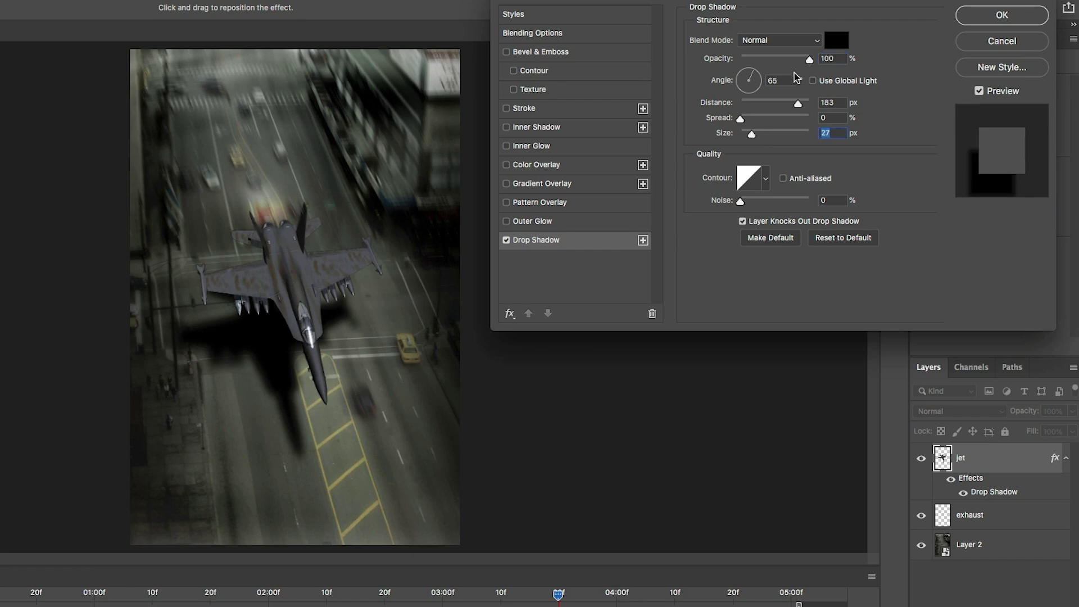
{"action": "mouse_move", "coordinate": [810, 58]}
{"action": "left_mouse_down"}
{"action": "mouse_move", "coordinate": [784, 59]}
{"action": "mouse_move", "coordinate": [794, 59]}
{"action": "left_mouse_up"}
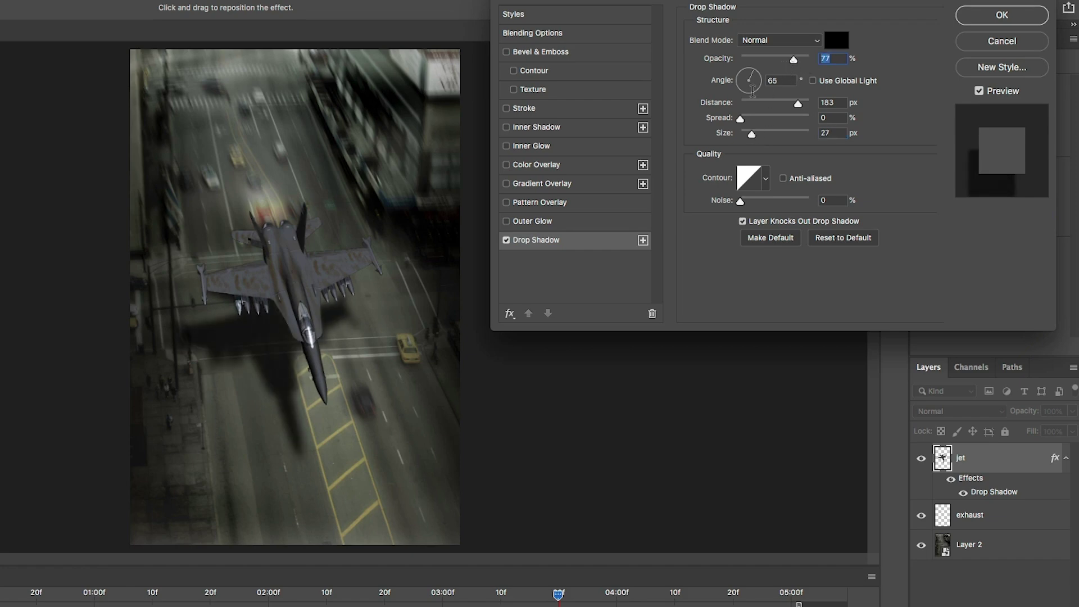
{"action": "left_click", "coordinate": [978, 18]}
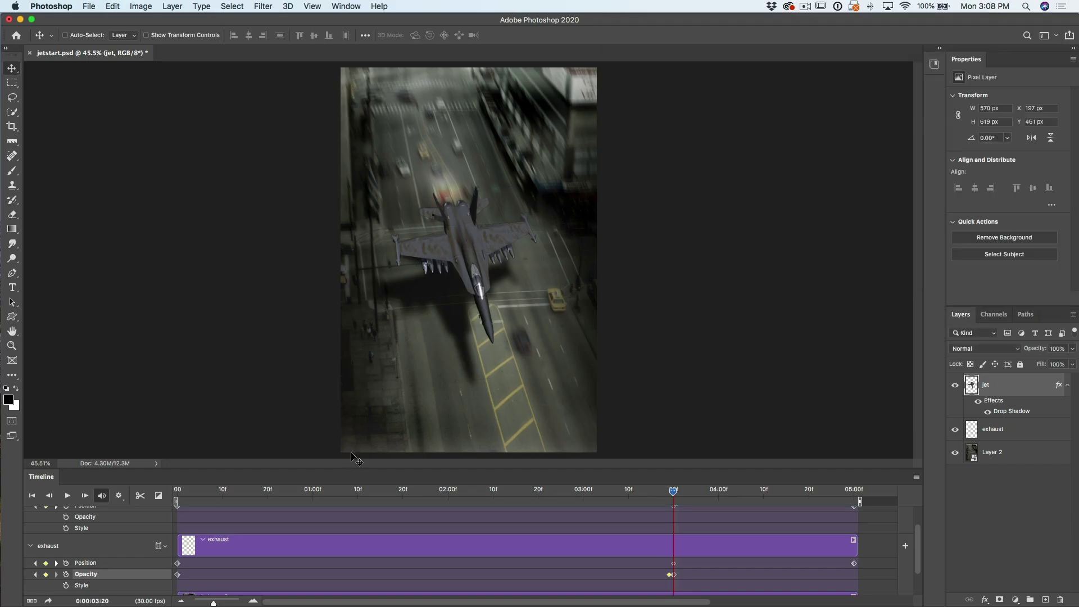
Play the animation from the beginning to check how the drop shadow travels with the jet.
{"action": "mouse_move", "coordinate": [188, 502]}
{"action": "left_mouse_down"}
{"action": "mouse_move", "coordinate": [221, 495]}
{"action": "mouse_move", "coordinate": [168, 499]}
{"action": "left_mouse_up"}
{"action": "key", "text": "space"}
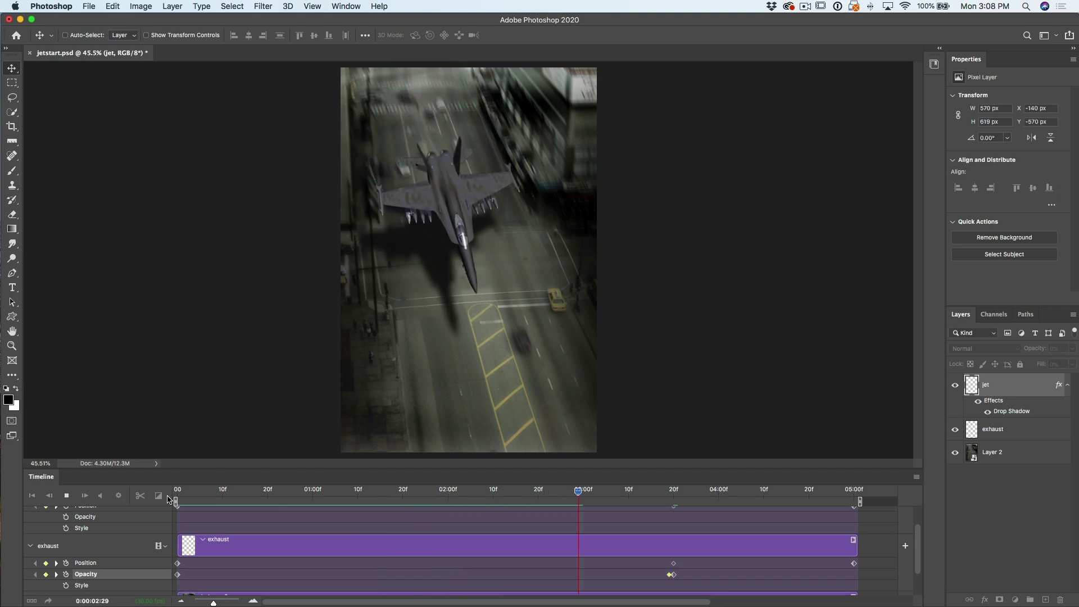
{"action": "key", "text": "space"}
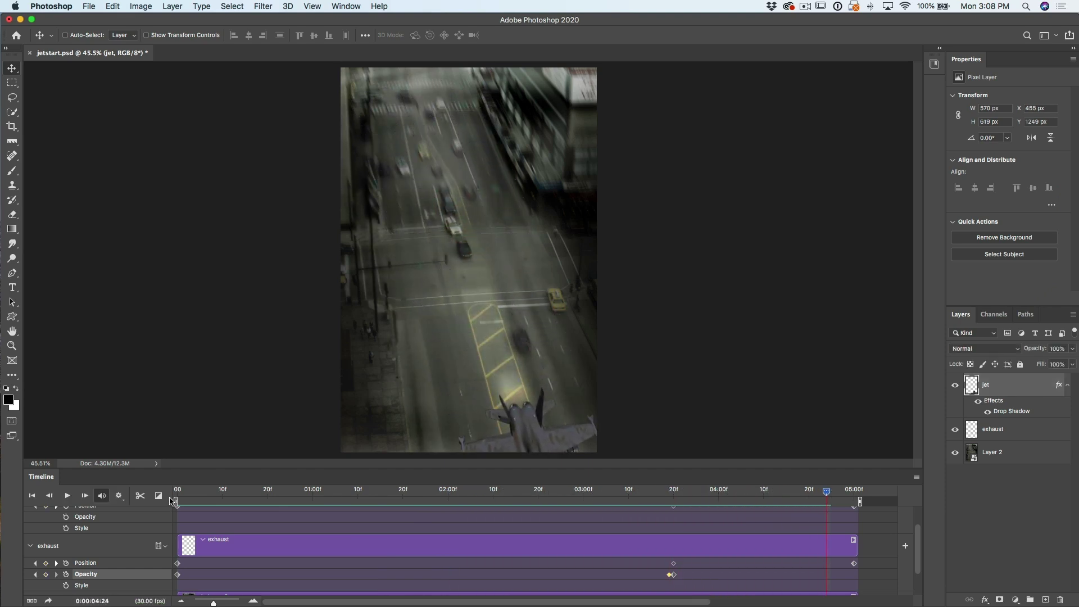
At 0:00:03:20, enable Style keyframing on the jet track.
{"action": "mouse_move", "coordinate": [669, 499]}
{"action": "left_mouse_down"}
{"action": "mouse_move", "coordinate": [854, 502]}
{"action": "mouse_move", "coordinate": [674, 513]}
{"action": "left_mouse_up"}
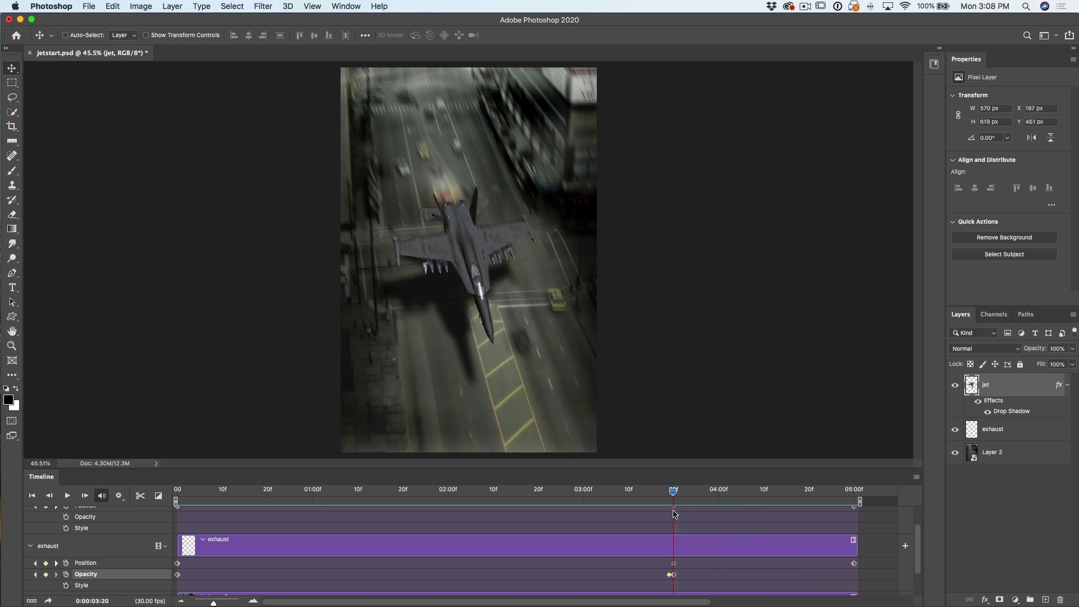
{"action": "scroll", "coordinate": [302, 539], "scroll_direction": "up", "scroll_amount": 2}
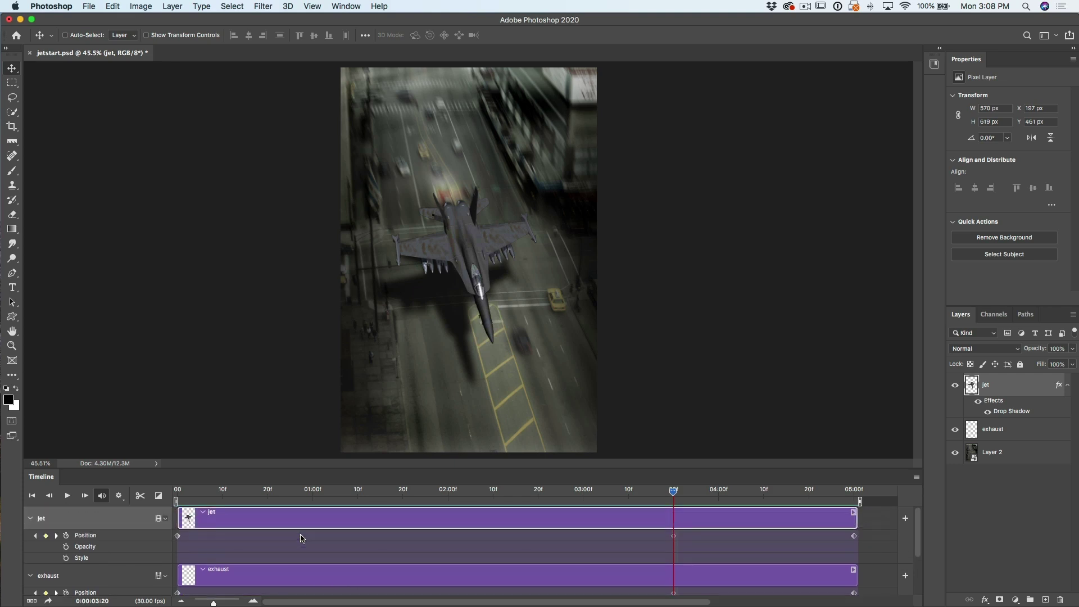
{"action": "left_click", "coordinate": [65, 558]}
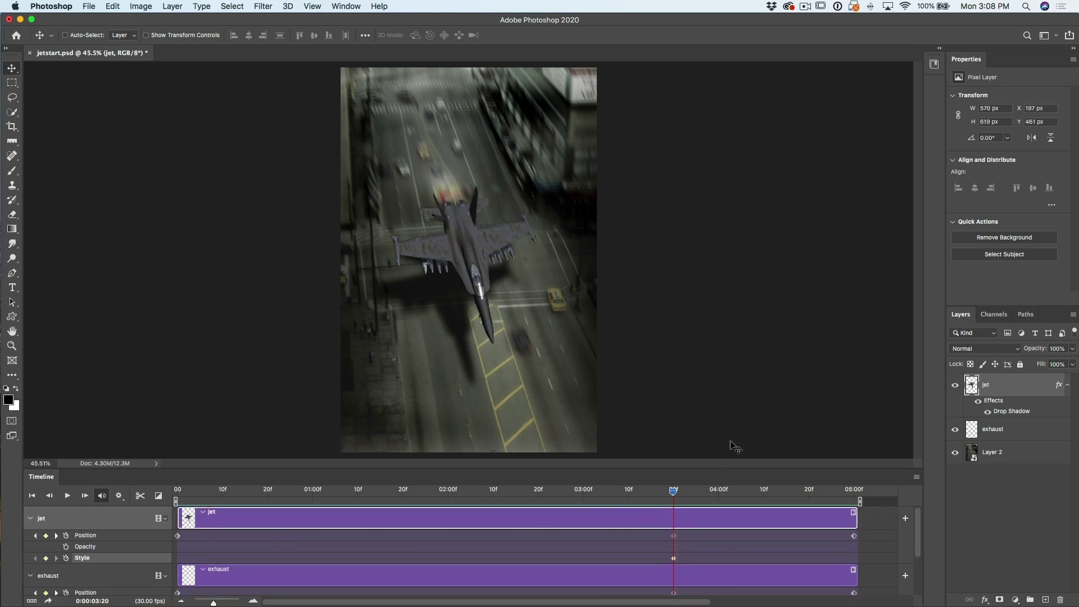
At 0:00:05:00, set the jet's drop shadow to 56% opacity, 259 px distance and 65 px size.
{"action": "left_click_drag", "start_coordinate": [676, 494], "coordinate": [858, 506]}
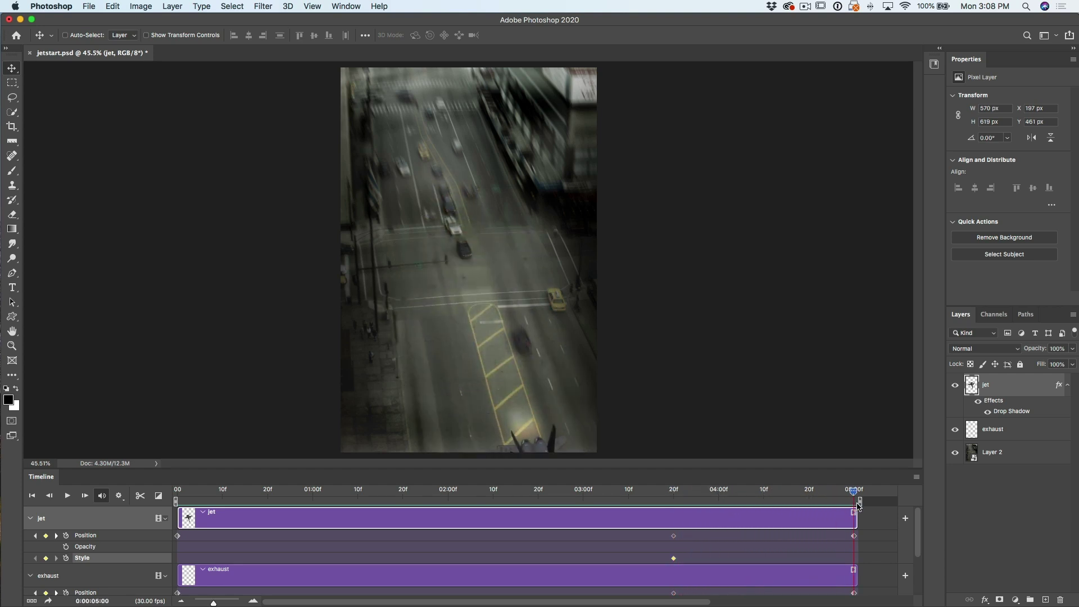
{"action": "double_click", "coordinate": [1017, 412]}
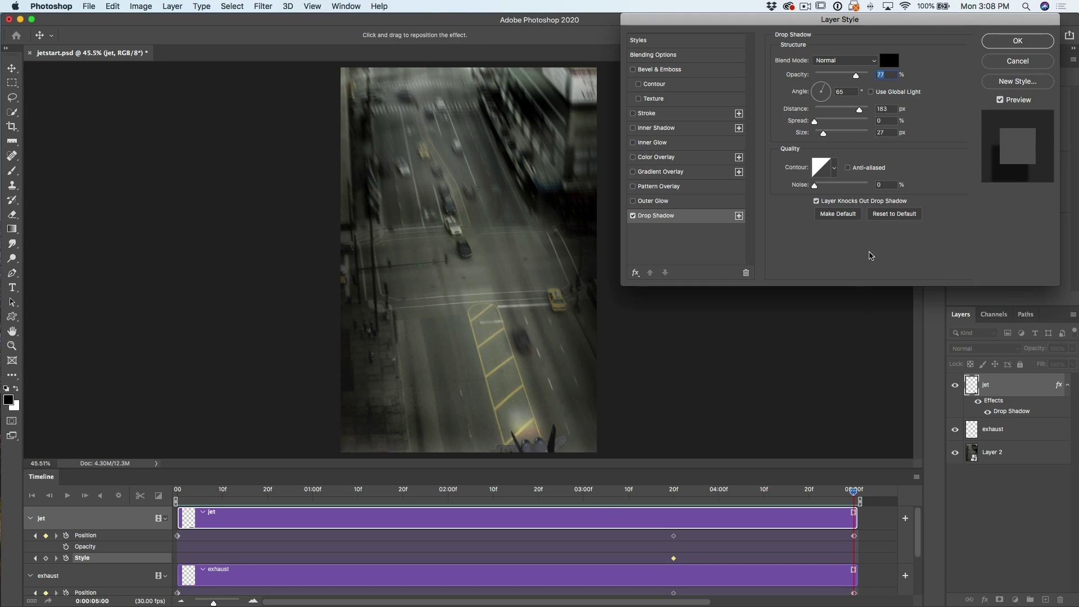
{"action": "left_click_drag", "start_coordinate": [857, 79], "coordinate": [846, 82]}
{"action": "left_click_drag", "start_coordinate": [825, 137], "coordinate": [833, 136]}
{"action": "left_click_drag", "start_coordinate": [861, 112], "coordinate": [863, 112]}
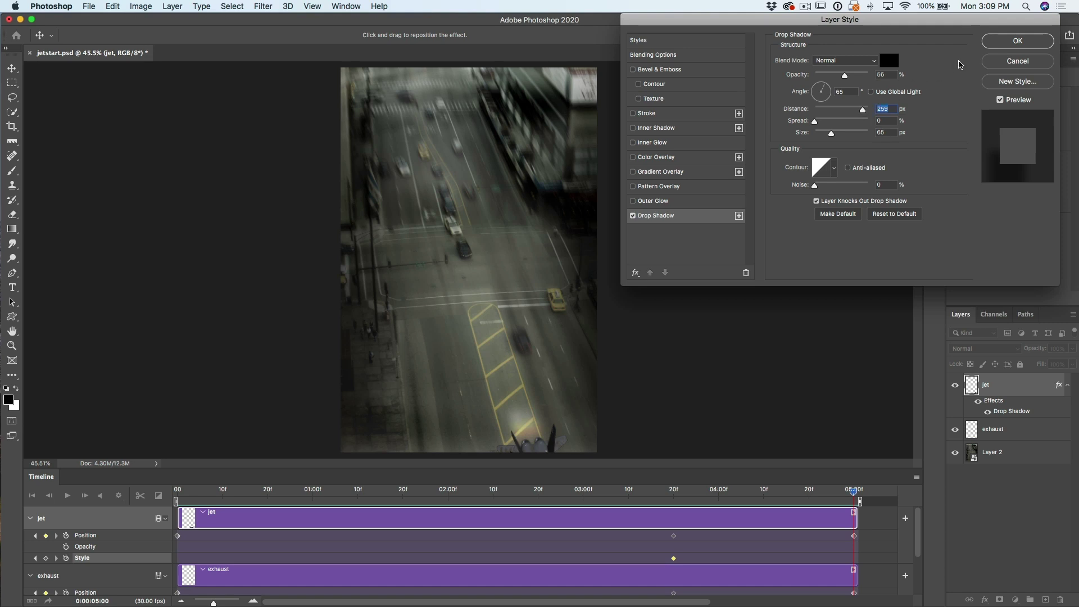
{"action": "left_click", "coordinate": [1018, 40]}
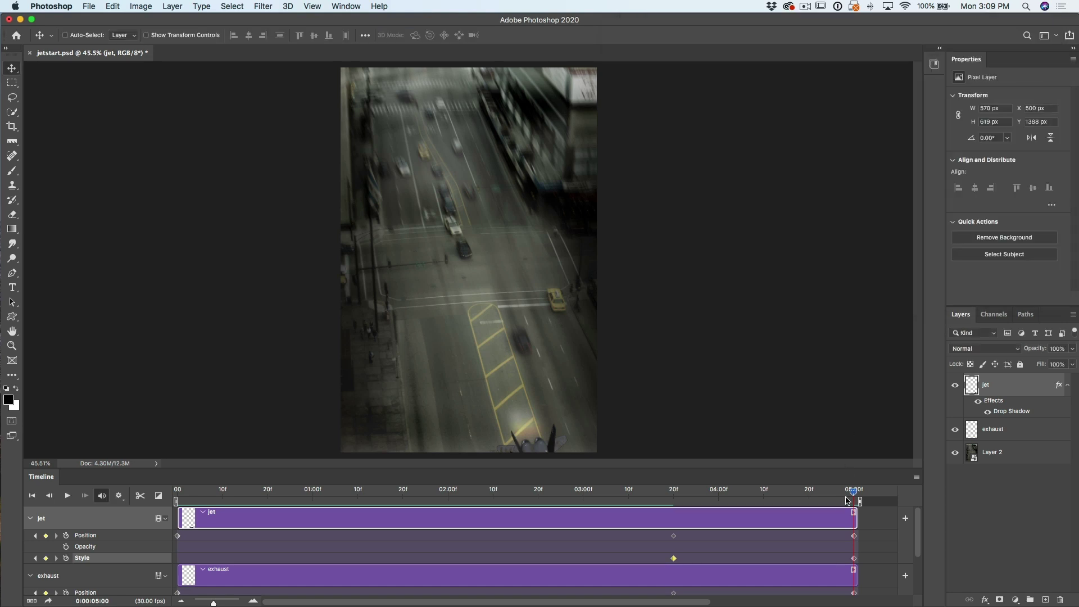
On the jet's Style keyframe at 0:00:05:00, lower the drop shadow's opacity further and play the animation from the start.
{"action": "left_click_drag", "start_coordinate": [855, 492], "coordinate": [857, 525]}
{"action": "left_click", "coordinate": [854, 558]}
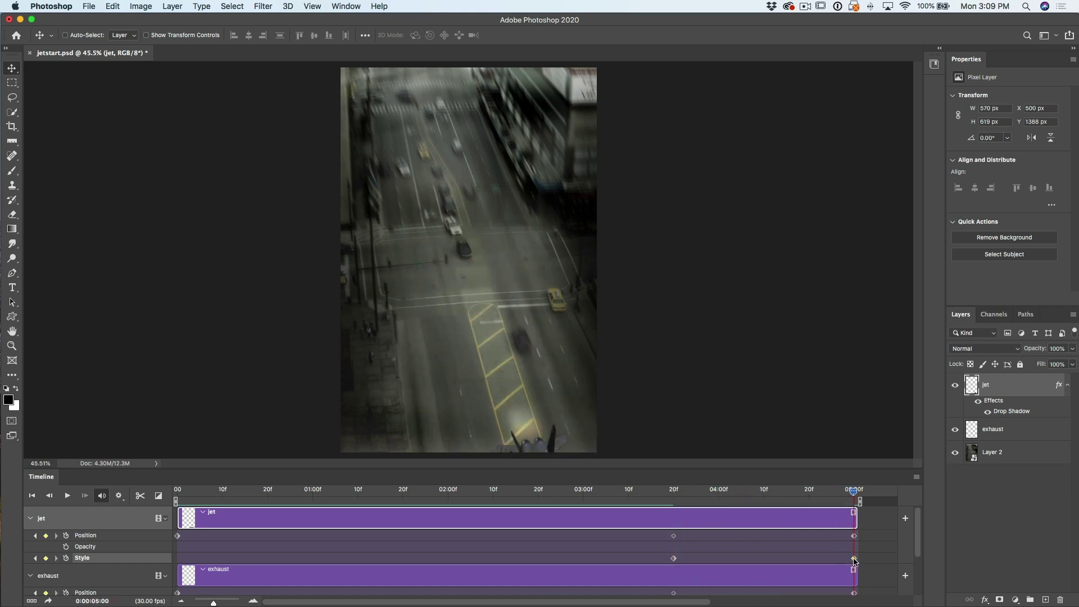
{"action": "double_click", "coordinate": [1007, 414]}
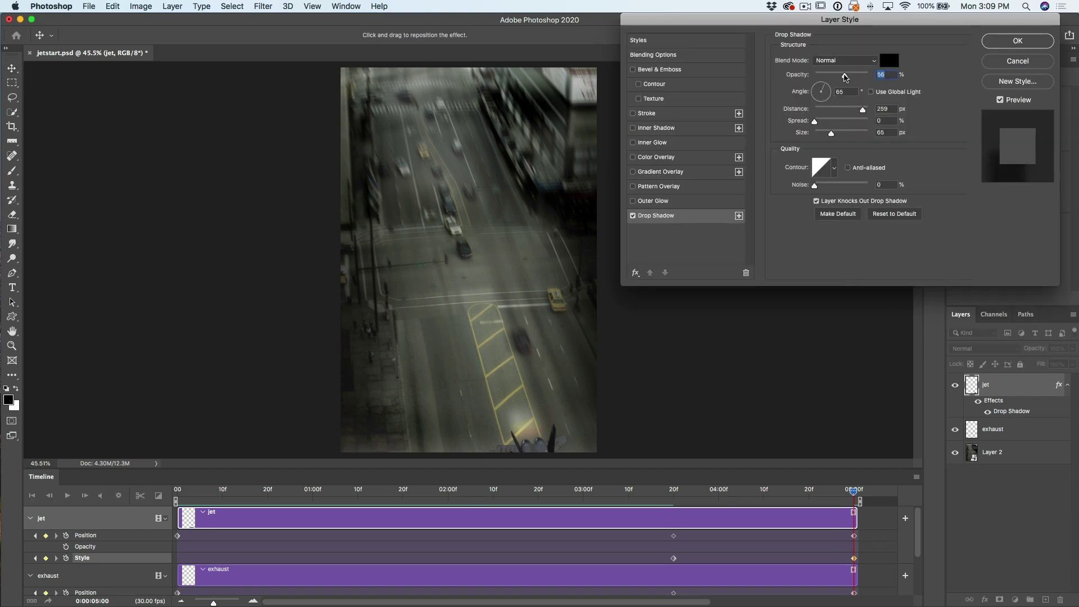
{"action": "left_click_drag", "start_coordinate": [841, 76], "coordinate": [833, 75]}
{"action": "left_click", "coordinate": [1002, 52]}
{"action": "left_click_drag", "start_coordinate": [855, 492], "coordinate": [113, 544]}
{"action": "key", "text": "space"}
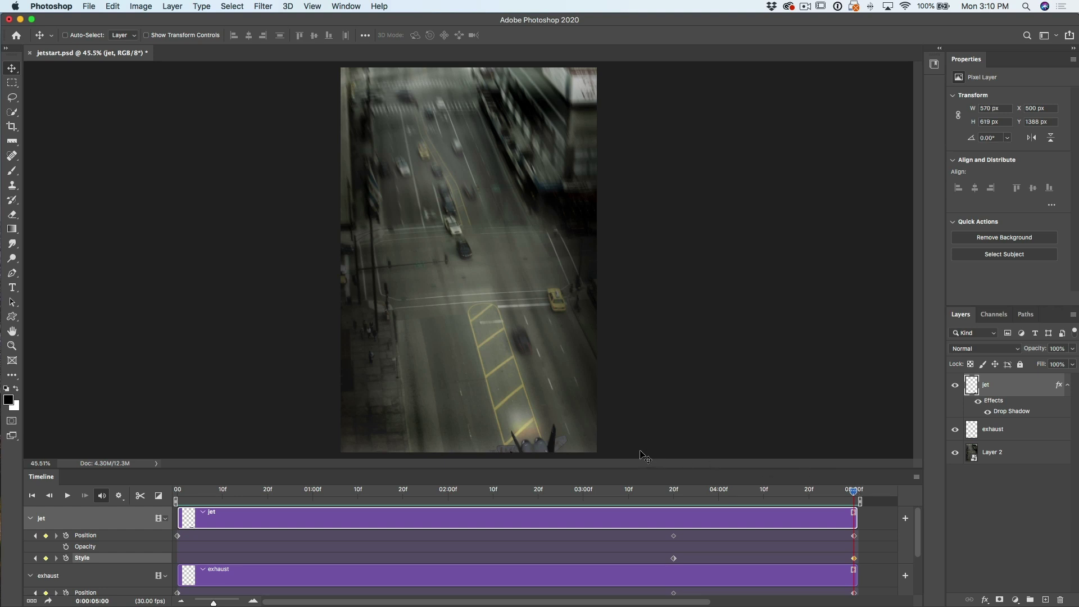
At 0:00:05:00, nudge the jet to about X 529, Y 1363 px and the exhaust to about X 644, Y 1264 px.
{"action": "left_click_drag", "start_coordinate": [546, 440], "coordinate": [552, 437]}
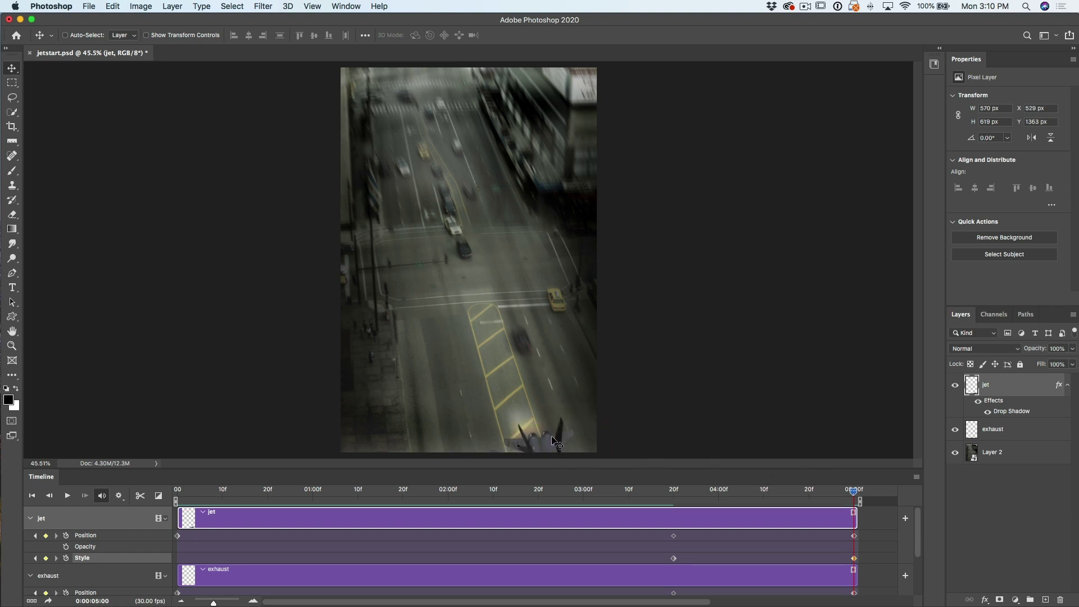
{"action": "left_click", "coordinate": [1001, 429]}
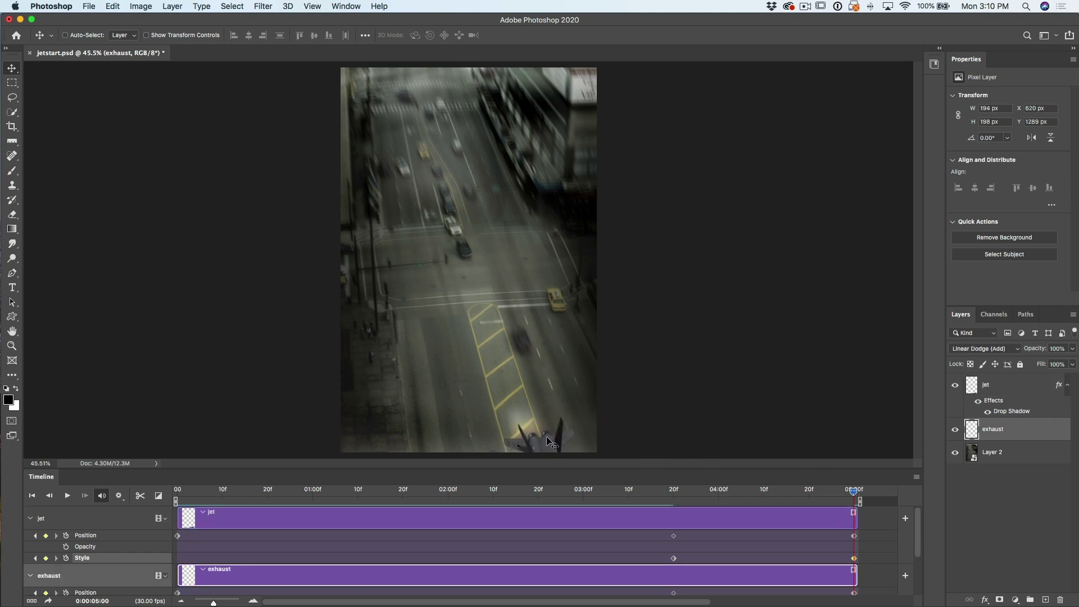
{"action": "left_click_drag", "start_coordinate": [547, 439], "coordinate": [552, 437]}
Play the animation from the start, then scrub between 0:00:03:20 and 0:00:04:25 to inspect the adjusted flight.
{"action": "left_click_drag", "start_coordinate": [855, 494], "coordinate": [168, 508]}
{"action": "key", "text": "space"}
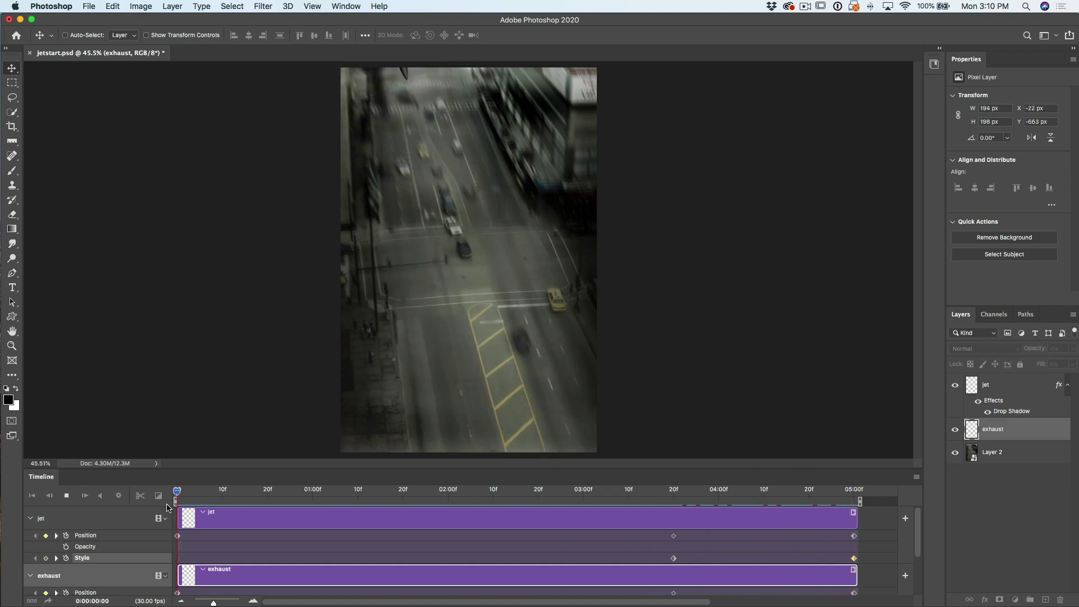
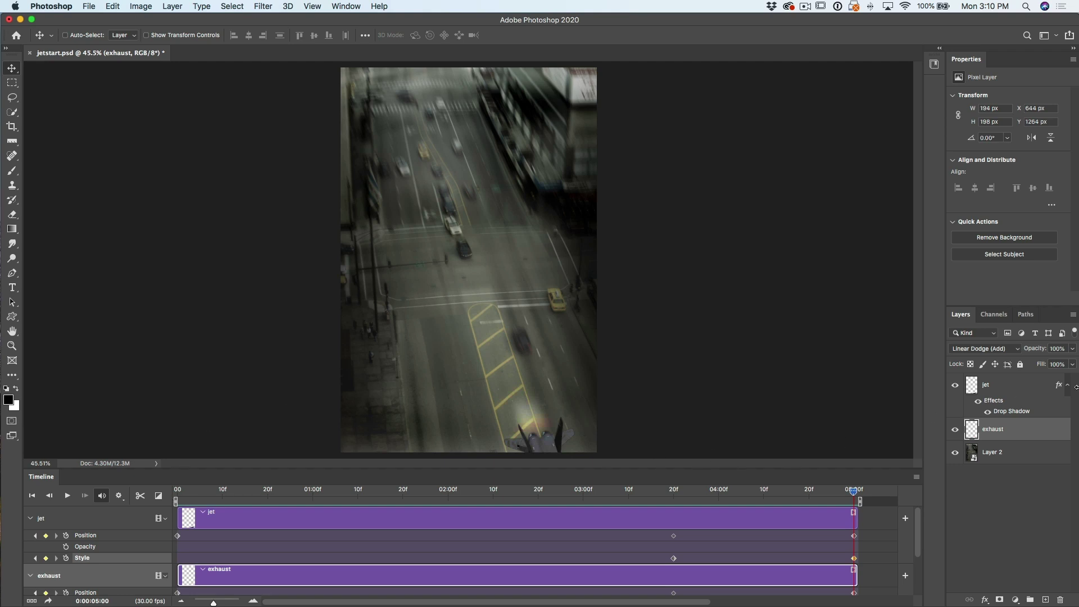
{"action": "left_click_drag", "start_coordinate": [855, 493], "coordinate": [675, 516]}
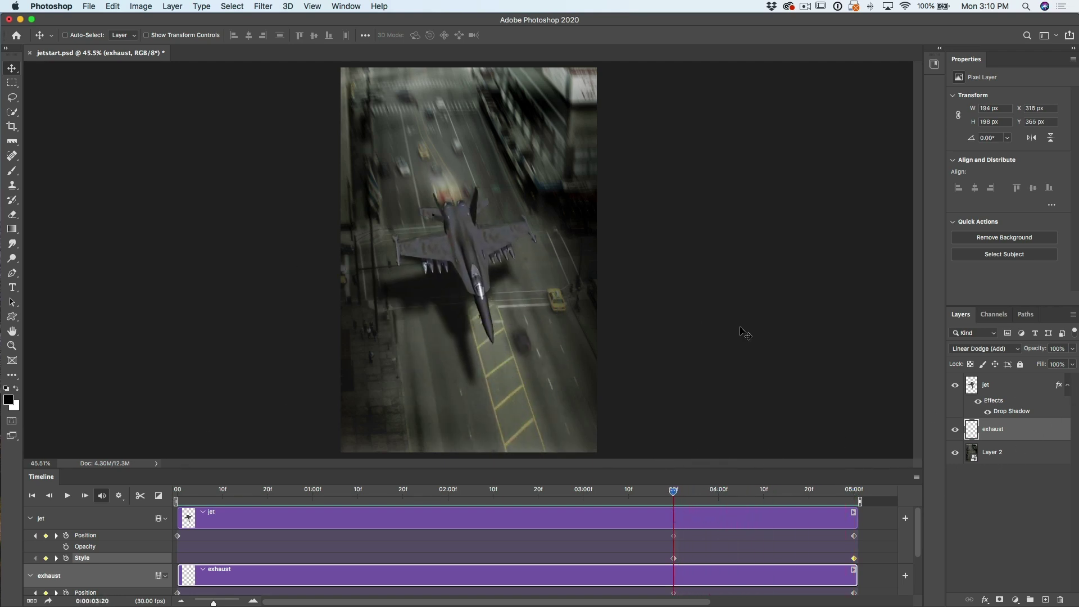
{"action": "left_click_drag", "start_coordinate": [674, 492], "coordinate": [831, 498]}
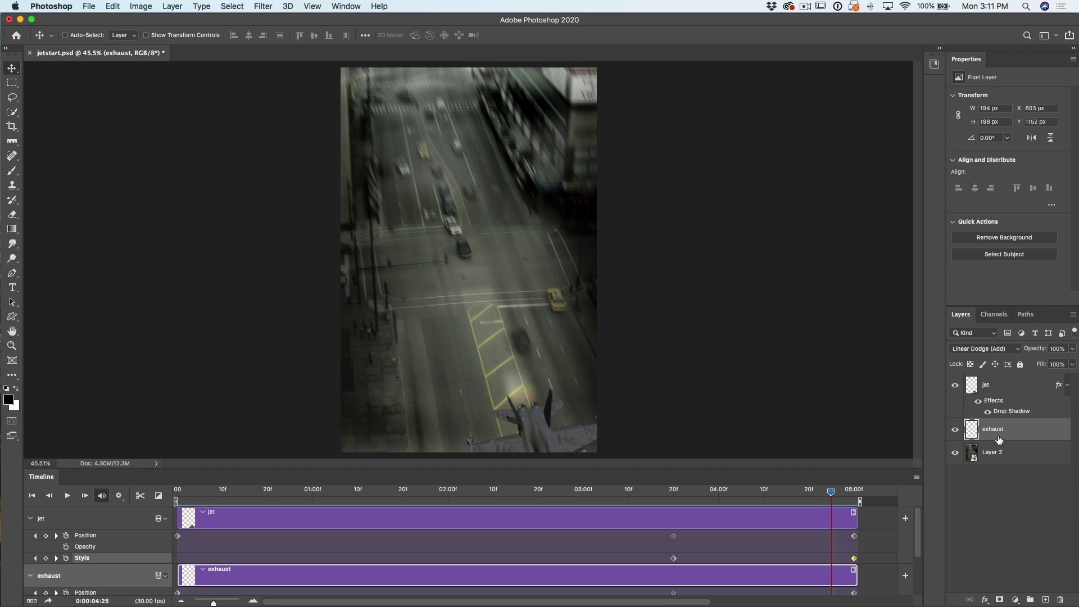
Toggle the street background's visibility to identify it, and duplicate that layer, Layer 2.
{"action": "left_click", "coordinate": [955, 453]}
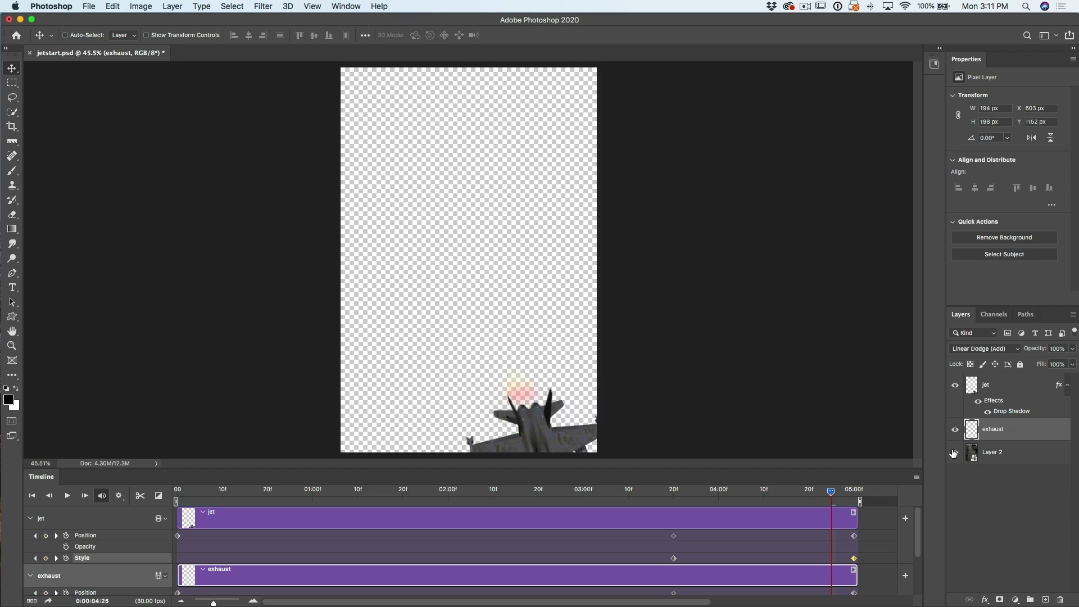
{"action": "left_click", "coordinate": [955, 453]}
{"action": "left_click", "coordinate": [1010, 454]}
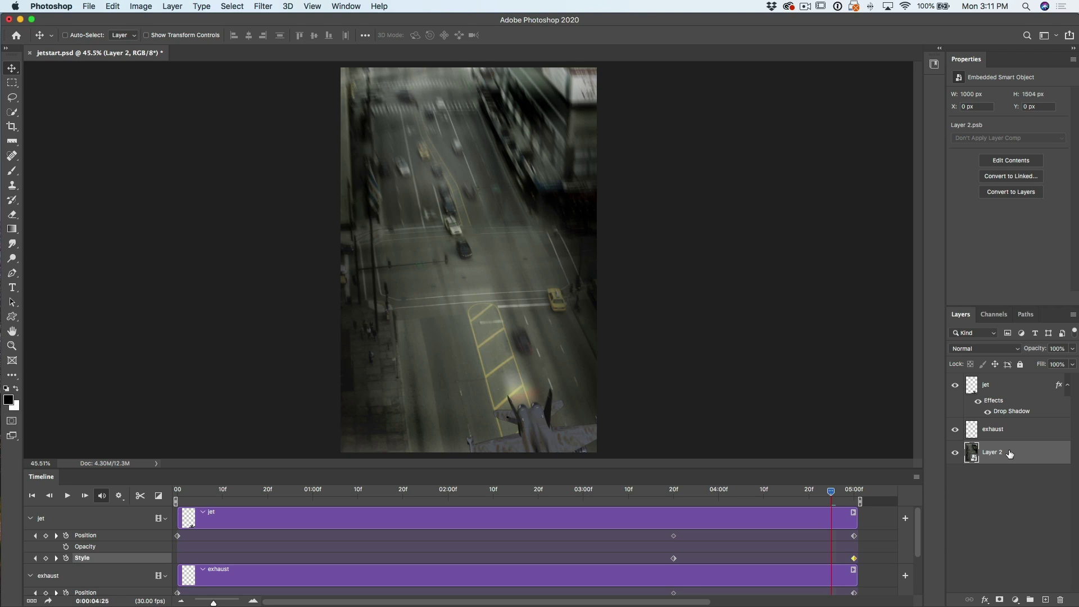
{"action": "key", "text": "super+j"}
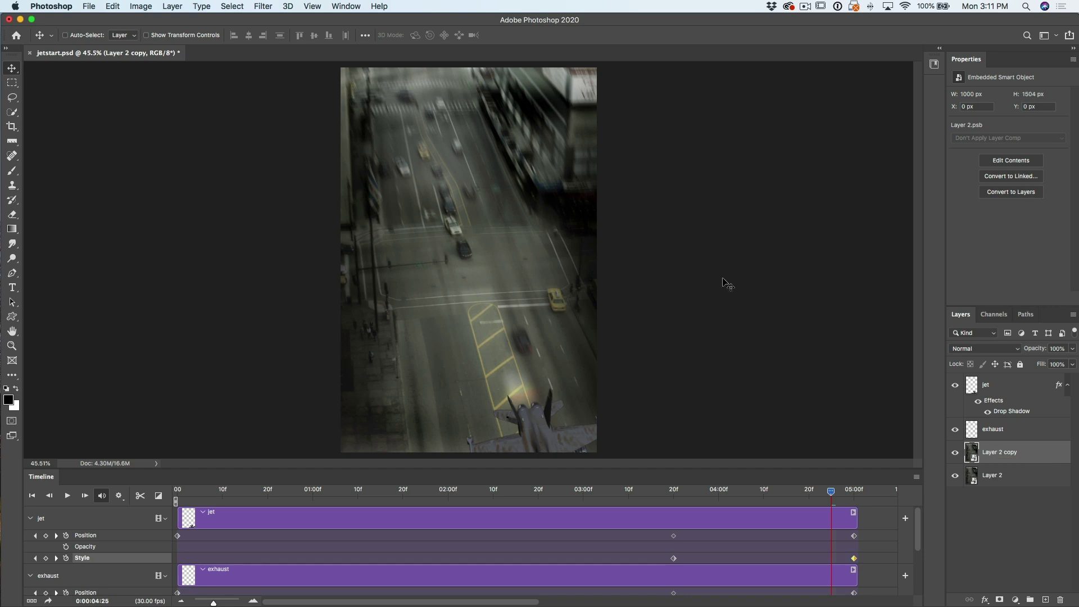
Start a Ripple distortion on Layer 2 copy and centre its preview on the dark car.
{"action": "left_click", "coordinate": [259, 6]}
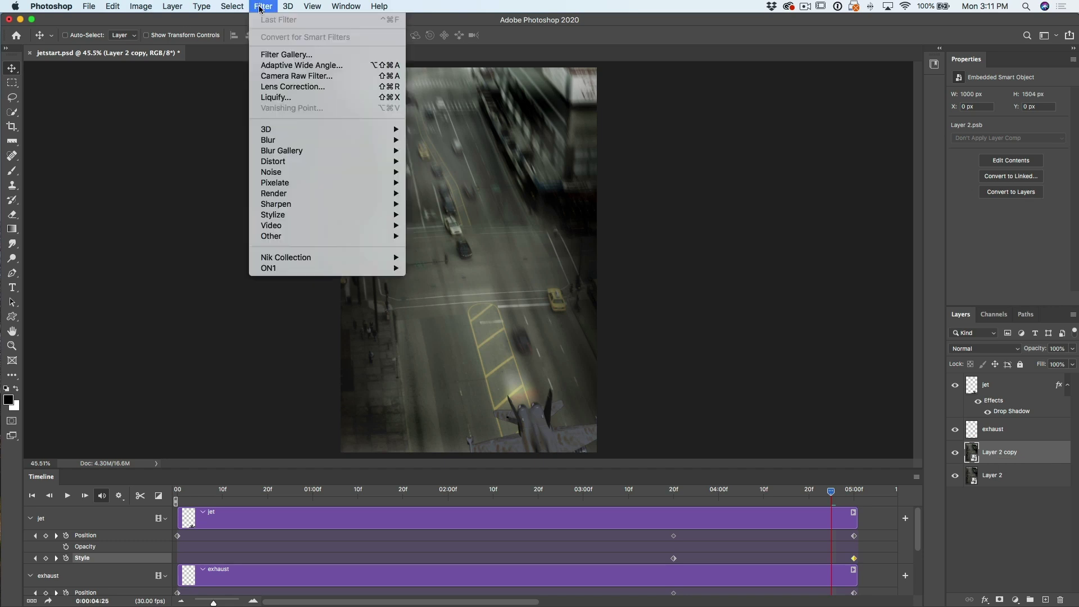
{"action": "mouse_move", "coordinate": [301, 174]}
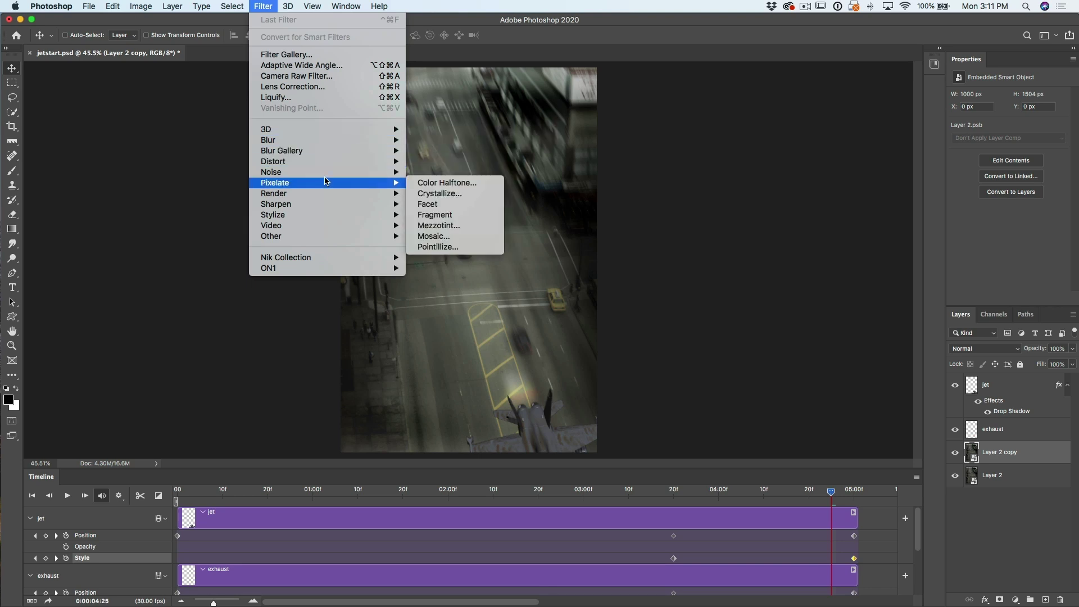
{"action": "mouse_move", "coordinate": [330, 161]}
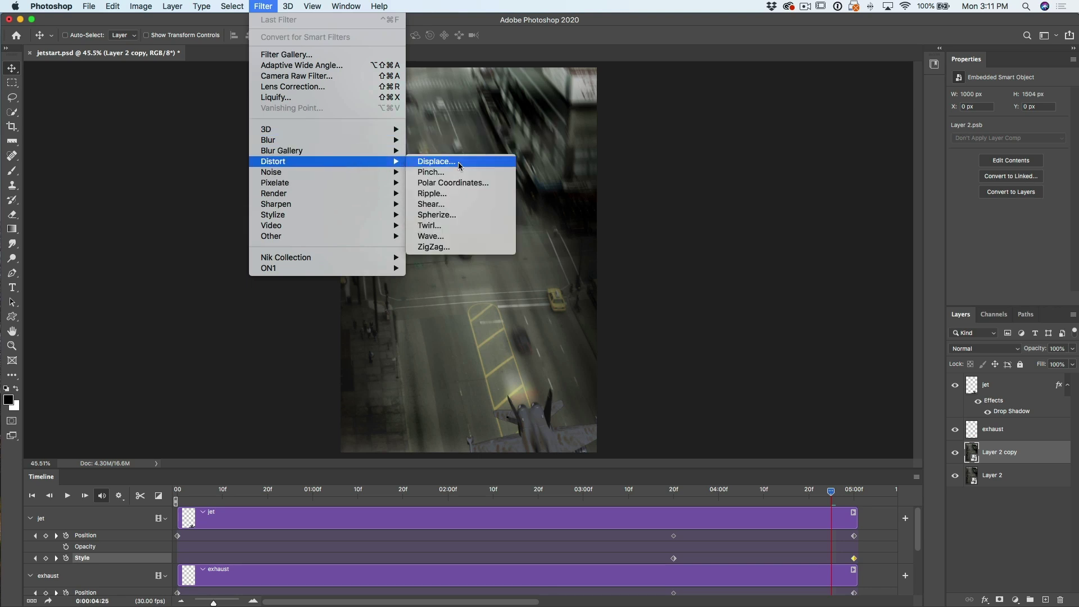
{"action": "left_click", "coordinate": [466, 192]}
{"action": "left_click_drag", "start_coordinate": [504, 147], "coordinate": [648, 129]}
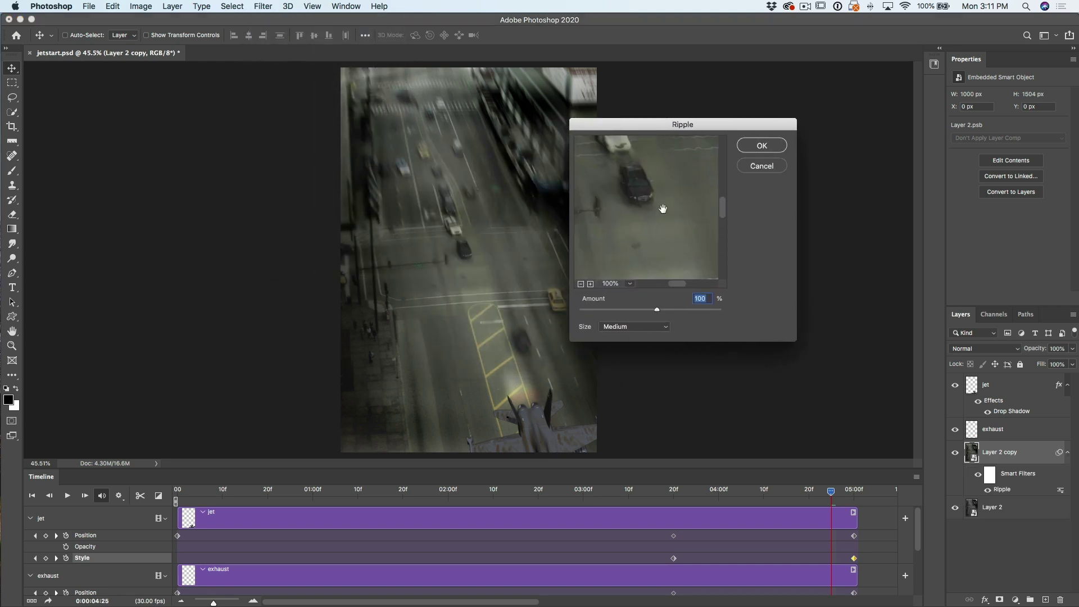
{"action": "left_click_drag", "start_coordinate": [665, 217], "coordinate": [671, 247]}
Try the Ripple at an amount of 409% with the Small and Large sizes.
{"action": "left_click", "coordinate": [677, 309]}
{"action": "left_click", "coordinate": [631, 326]}
{"action": "left_click", "coordinate": [632, 326]}
{"action": "left_click", "coordinate": [631, 326]}
{"action": "left_click", "coordinate": [628, 317]}
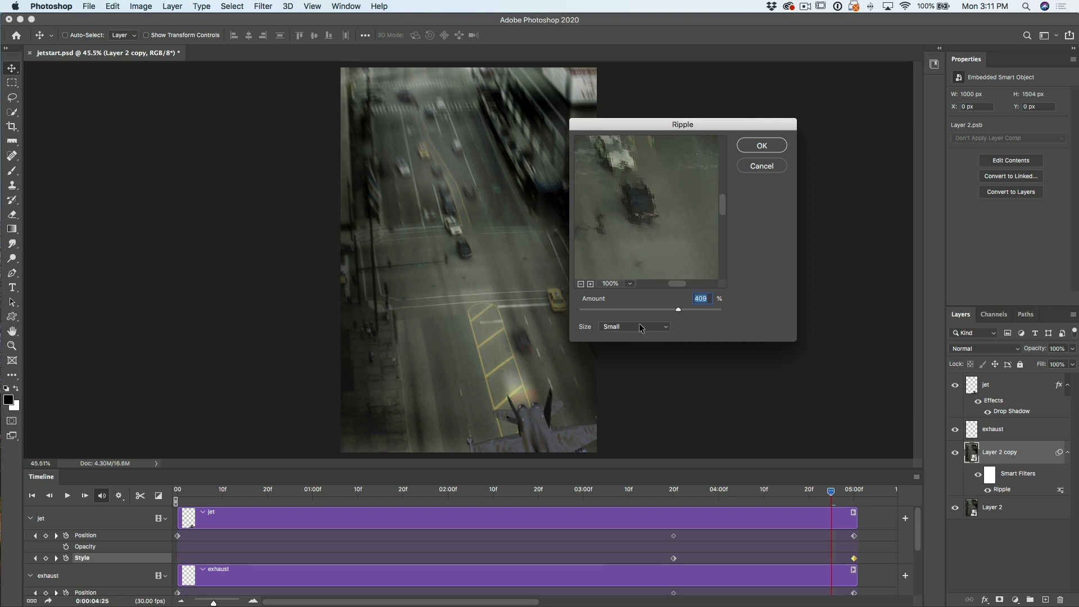
{"action": "left_click", "coordinate": [622, 330]}
{"action": "left_click", "coordinate": [629, 343]}
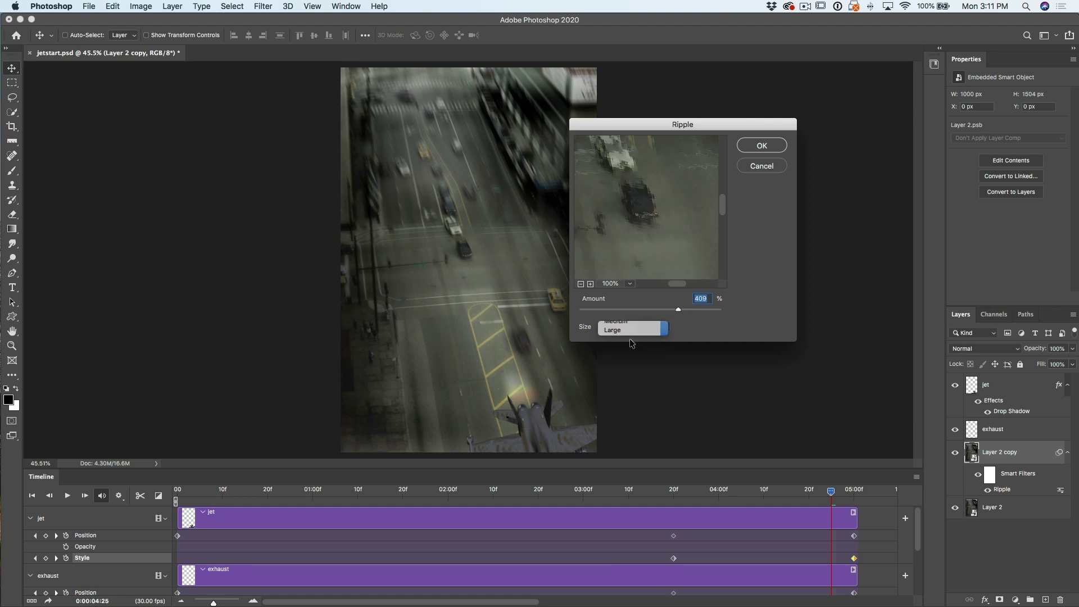
{"action": "left_click", "coordinate": [632, 327]}
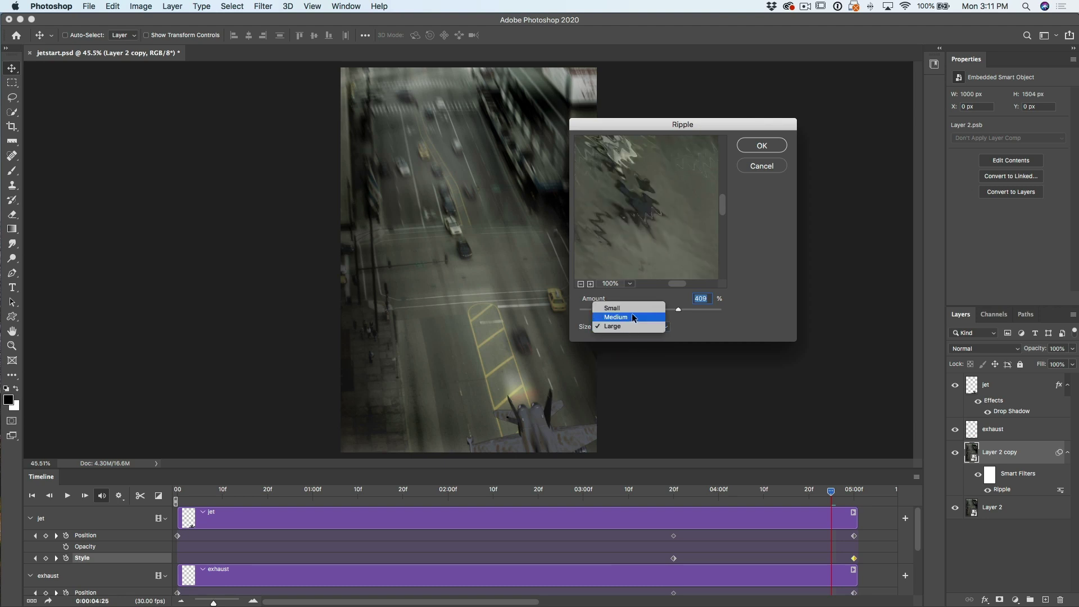
Apply the Ripple to Layer 2 copy with Medium size and an amount of 352%.
{"action": "left_click", "coordinate": [633, 318]}
{"action": "left_click_drag", "start_coordinate": [677, 311], "coordinate": [674, 311]}
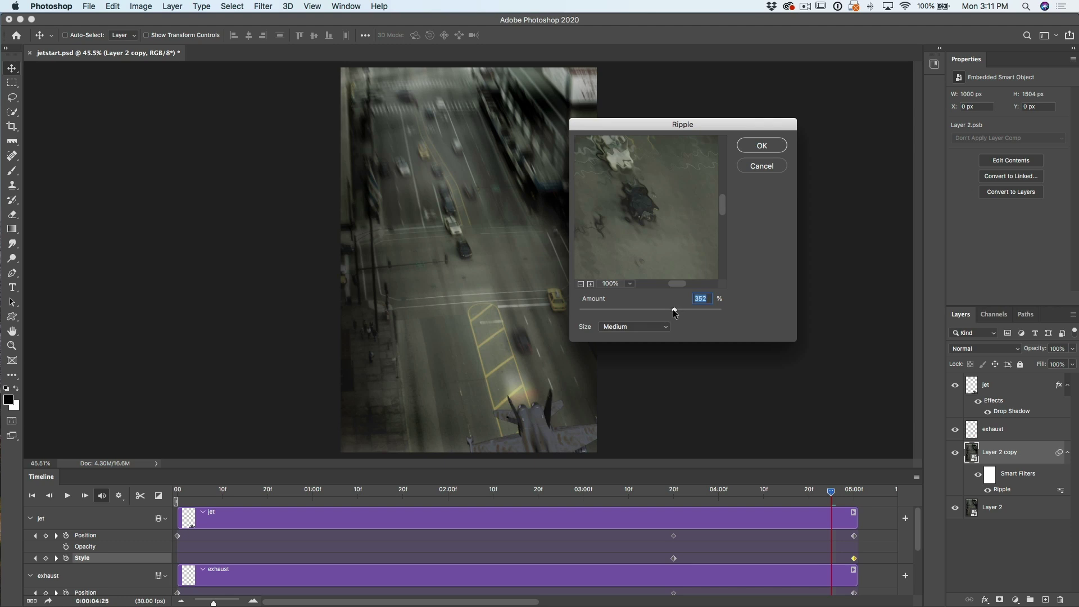
{"action": "left_click", "coordinate": [761, 146]}
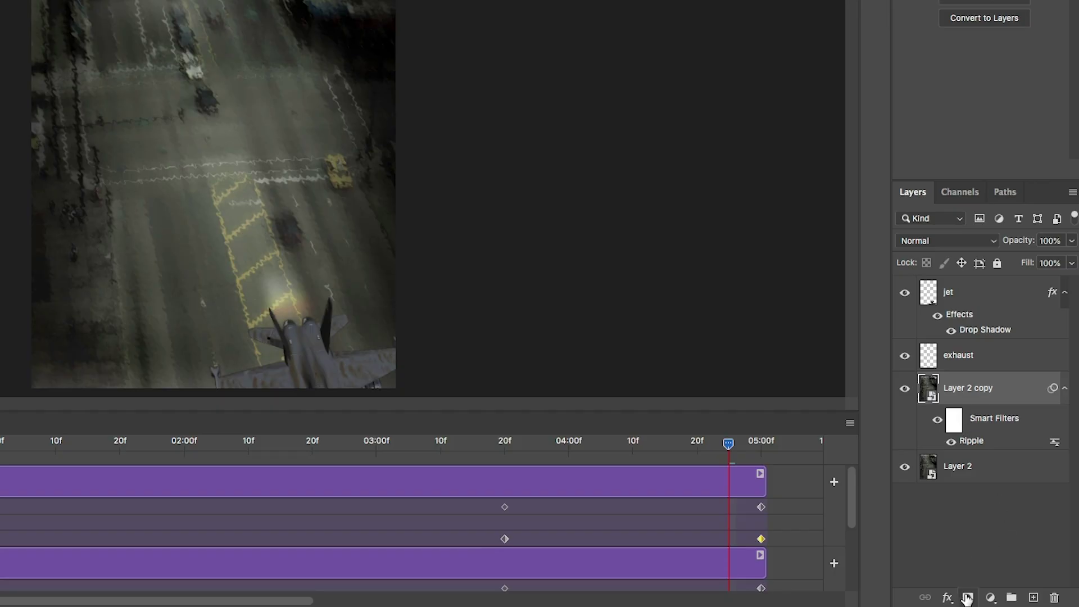
Hide the rippled Layer 2 copy behind a black layer mask and ready the Brush with white as the foreground colour.
{"action": "left_click", "coordinate": [1000, 600], "text": "alt"}
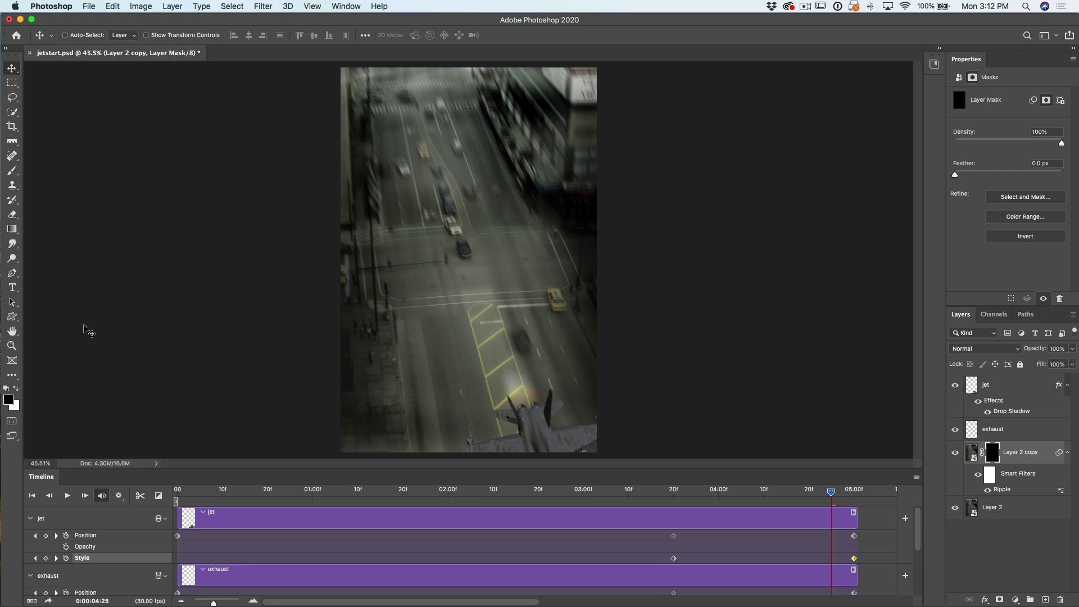
{"action": "key", "text": "b"}
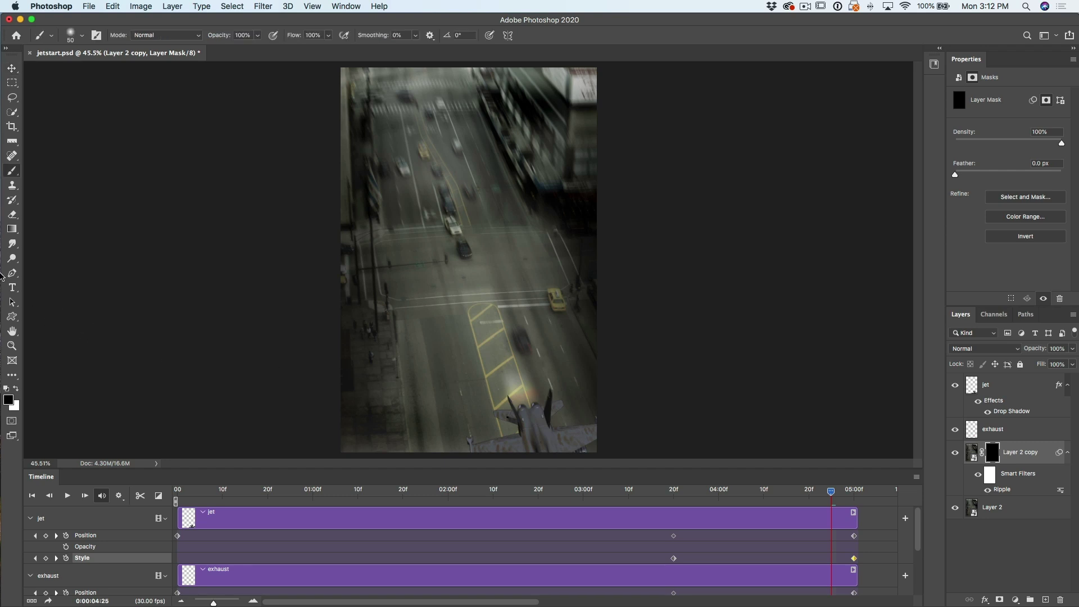
{"action": "left_click", "coordinate": [15, 389]}
Paint white on the mask around the jet's exhaust to reveal the ripple there, and enlarge the brush to 600 px.
{"action": "key", "text": "bracketright"}
{"action": "key", "text": "bracketright"}
{"action": "key", "text": "bracketright"}
{"action": "key", "text": "bracketright"}
{"action": "key", "text": "bracketright"}
{"action": "key", "text": "bracketright"}
{"action": "key", "text": "bracketright"}
{"action": "key", "text": "bracketright"}
{"action": "key", "text": "bracketright"}
{"action": "key", "text": "bracketright"}
{"action": "key", "text": "bracketright"}
{"action": "left_click_drag", "start_coordinate": [514, 383], "coordinate": [511, 397]}
{"action": "key", "text": "bracketright"}
{"action": "key", "text": "bracketright"}
{"action": "key", "text": "bracketright"}
{"action": "key", "text": "bracketright"}
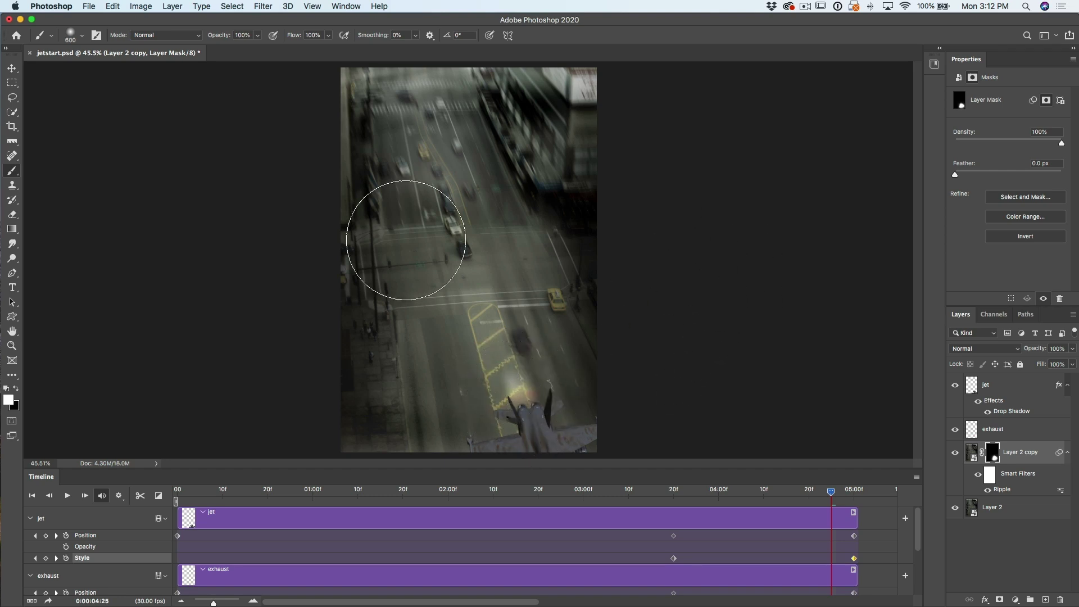
{"action": "left_click", "coordinate": [12, 68]}
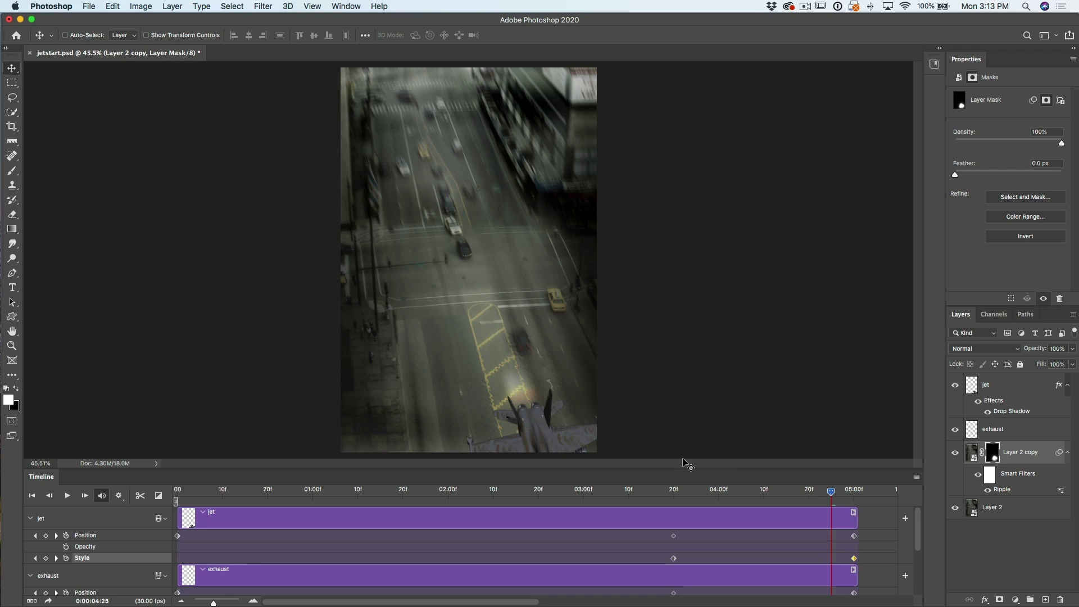
With the playhead at 0:00:05:00, expand Layer 2 copy's timeline properties and make its clip span the same full duration as Layer 2.
{"action": "mouse_move", "coordinate": [833, 494]}
{"action": "left_mouse_down"}
{"action": "mouse_move", "coordinate": [289, 494]}
{"action": "mouse_move", "coordinate": [742, 507]}
{"action": "mouse_move", "coordinate": [858, 500]}
{"action": "mouse_move", "coordinate": [830, 502]}
{"action": "mouse_move", "coordinate": [846, 501]}
{"action": "left_mouse_up"}
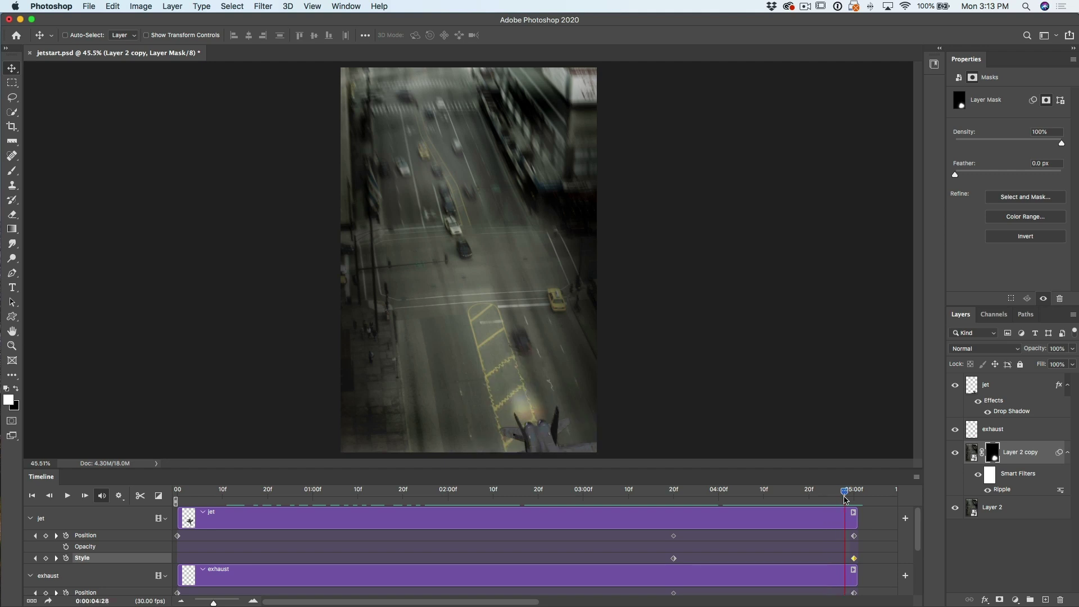
{"action": "left_click_drag", "start_coordinate": [848, 499], "coordinate": [854, 496]}
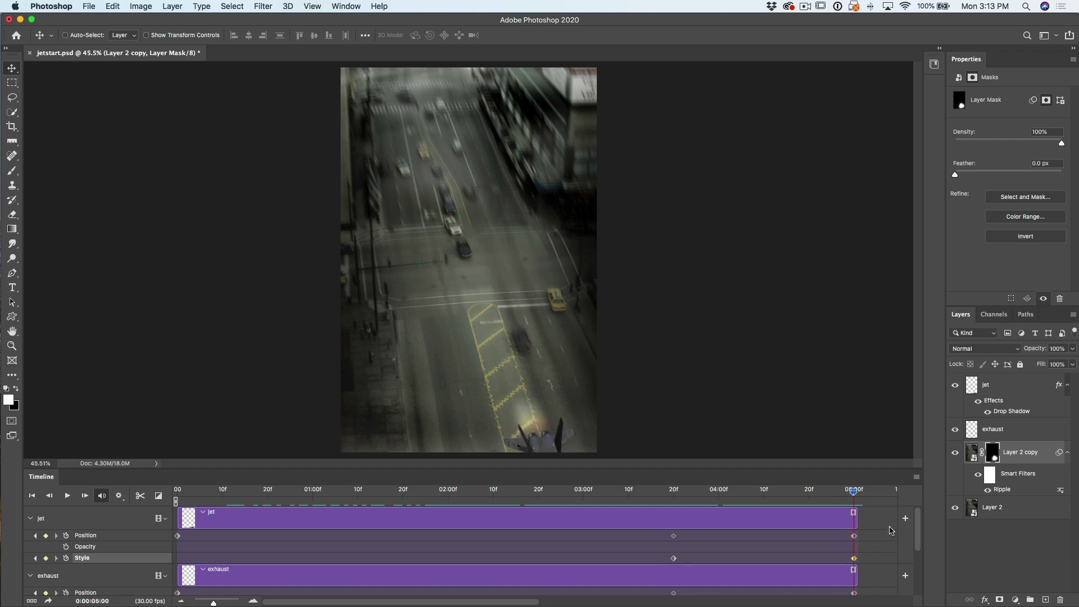
{"action": "scroll", "coordinate": [918, 526], "scroll_direction": "down", "scroll_amount": 4}
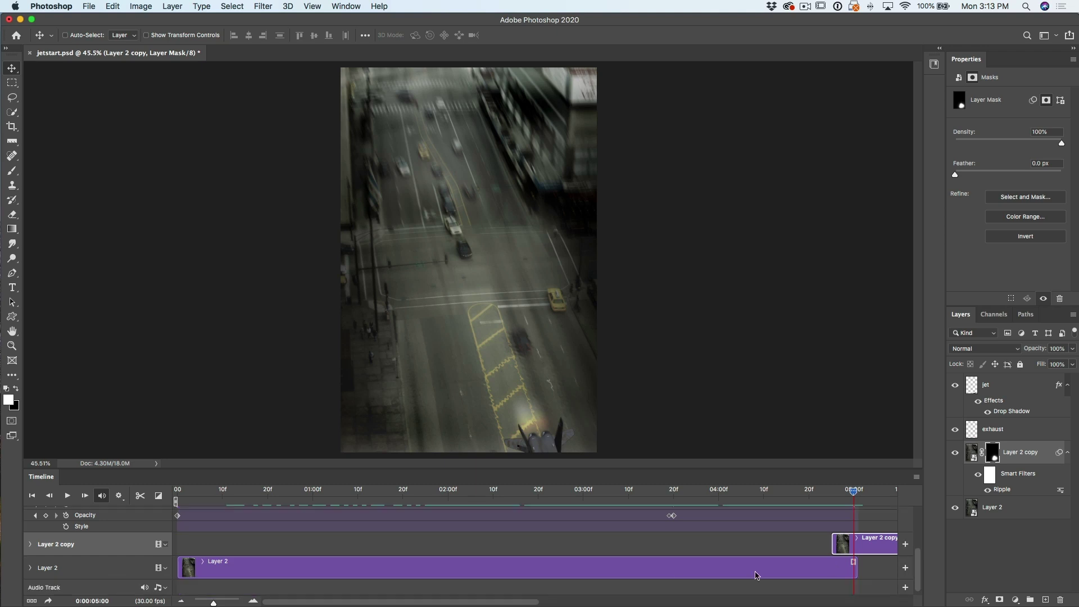
{"action": "left_click", "coordinate": [30, 545]}
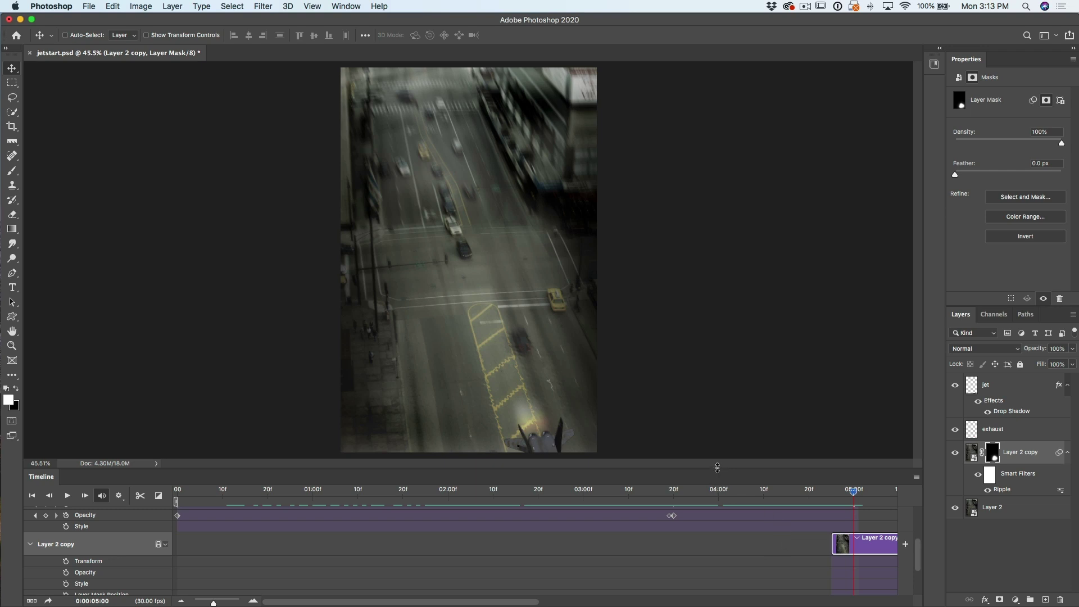
{"action": "left_click_drag", "start_coordinate": [717, 467], "coordinate": [730, 287]}
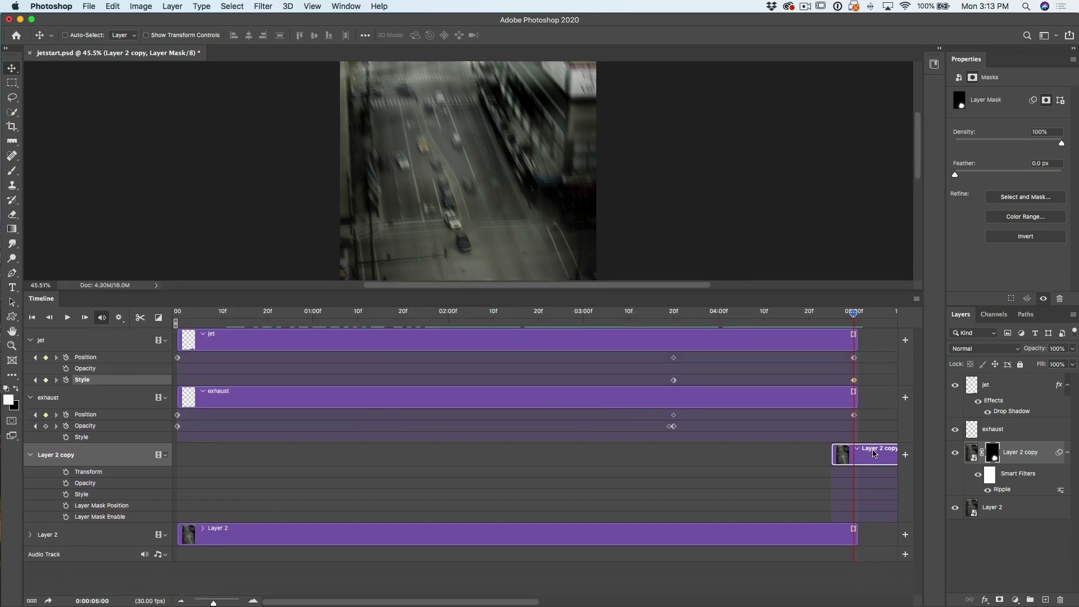
{"action": "left_click_drag", "start_coordinate": [864, 451], "coordinate": [220, 457]}
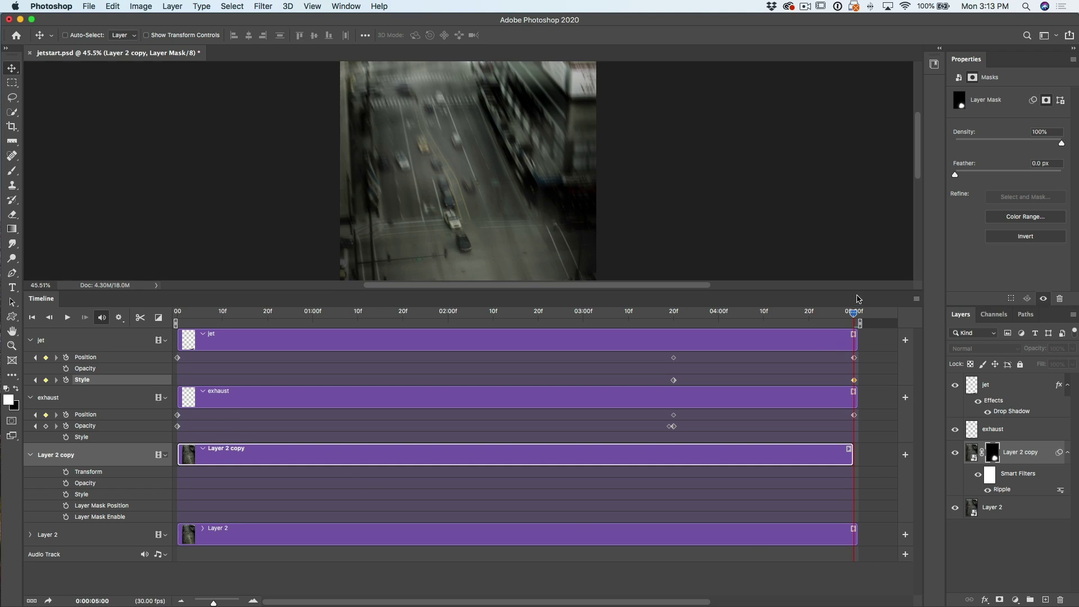
{"action": "left_click_drag", "start_coordinate": [852, 454], "coordinate": [857, 454]}
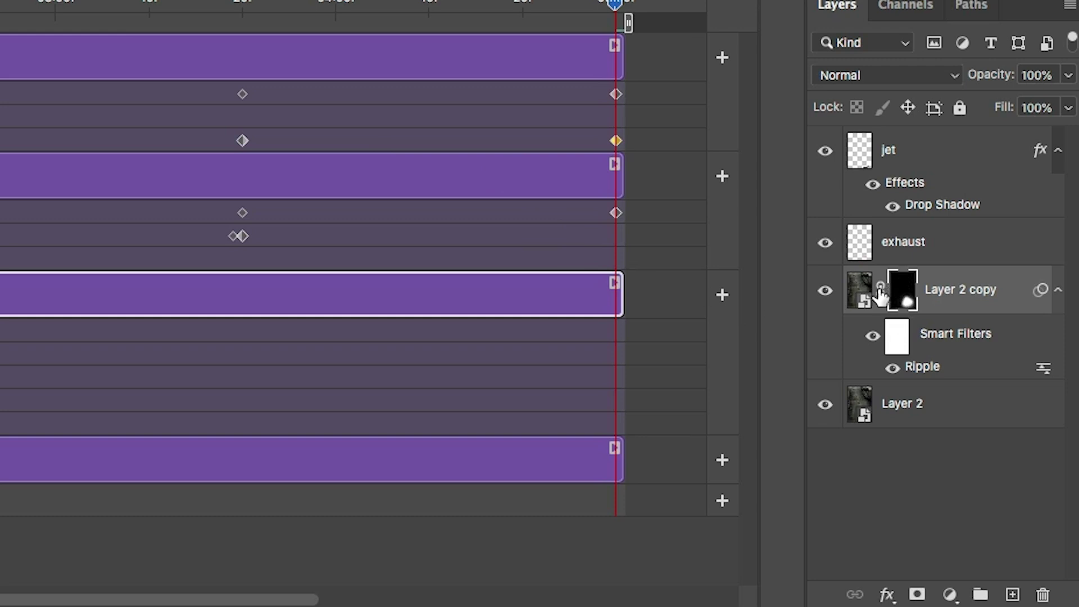
Unlink Layer 2 copy's mask from its image and set a Layer Mask Position keyframe for it at 0:00:05:00.
{"action": "left_click", "coordinate": [880, 289]}
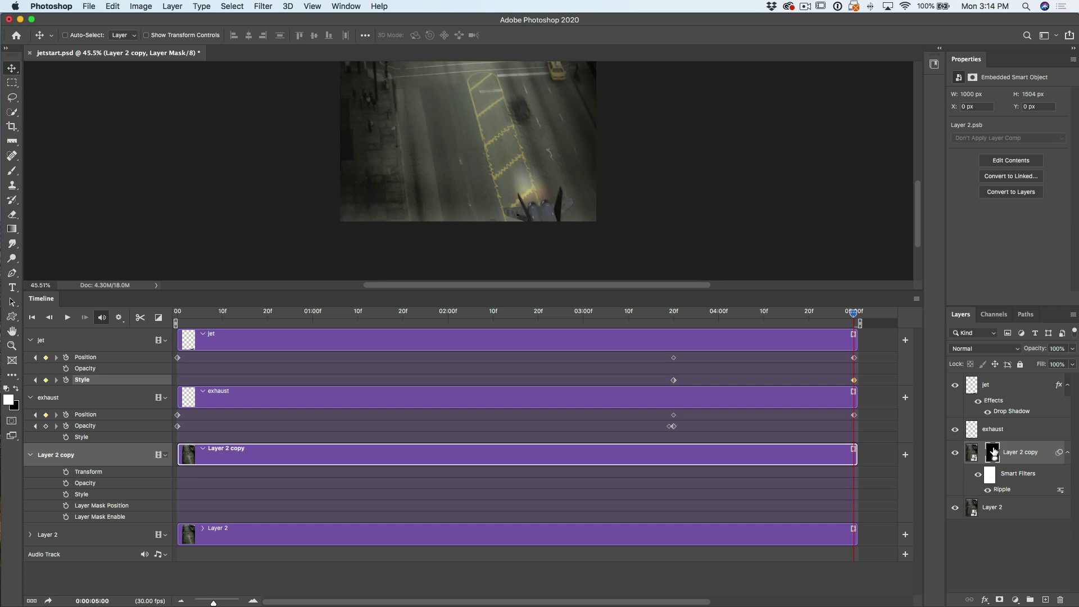
{"action": "left_click", "coordinate": [994, 451]}
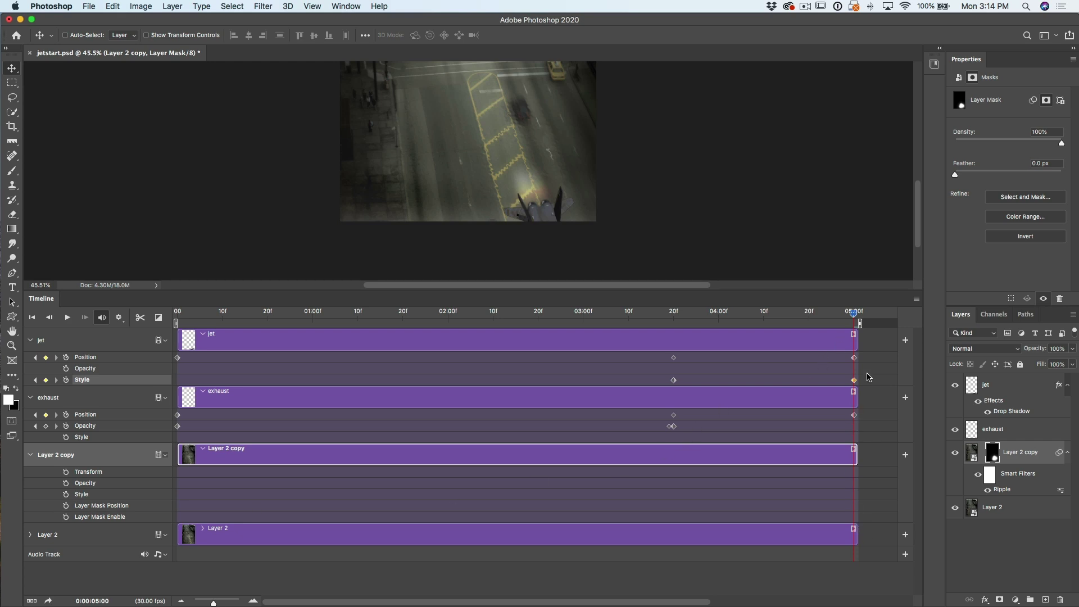
{"action": "left_click", "coordinate": [66, 506]}
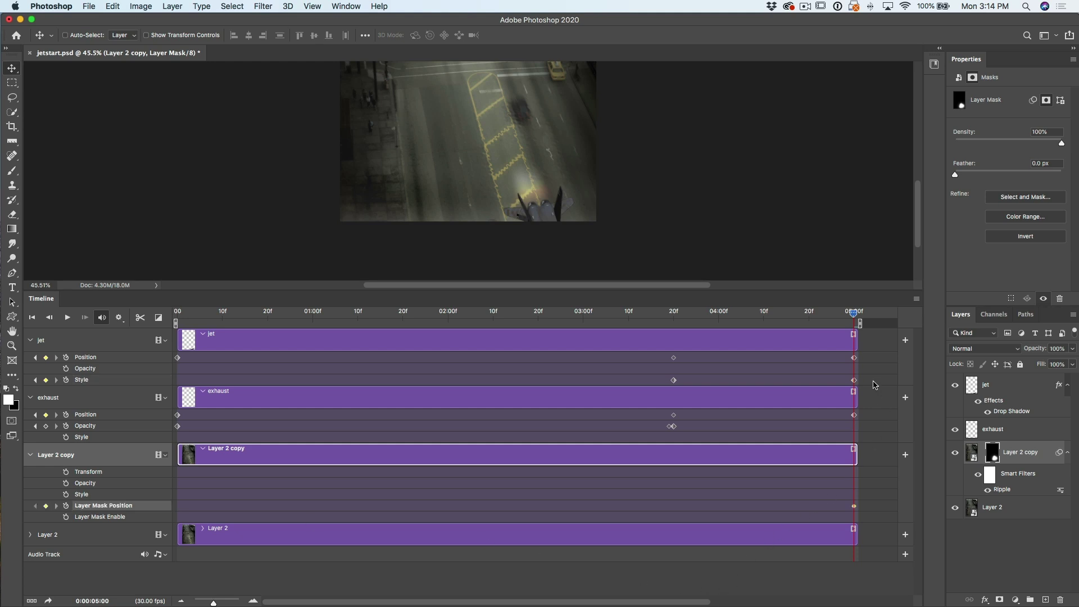
At 0:00:03:20, move Layer 2 copy's mask up and to the left so the ripple lies behind the jet's exhaust.
{"action": "left_click_drag", "start_coordinate": [855, 317], "coordinate": [176, 325]}
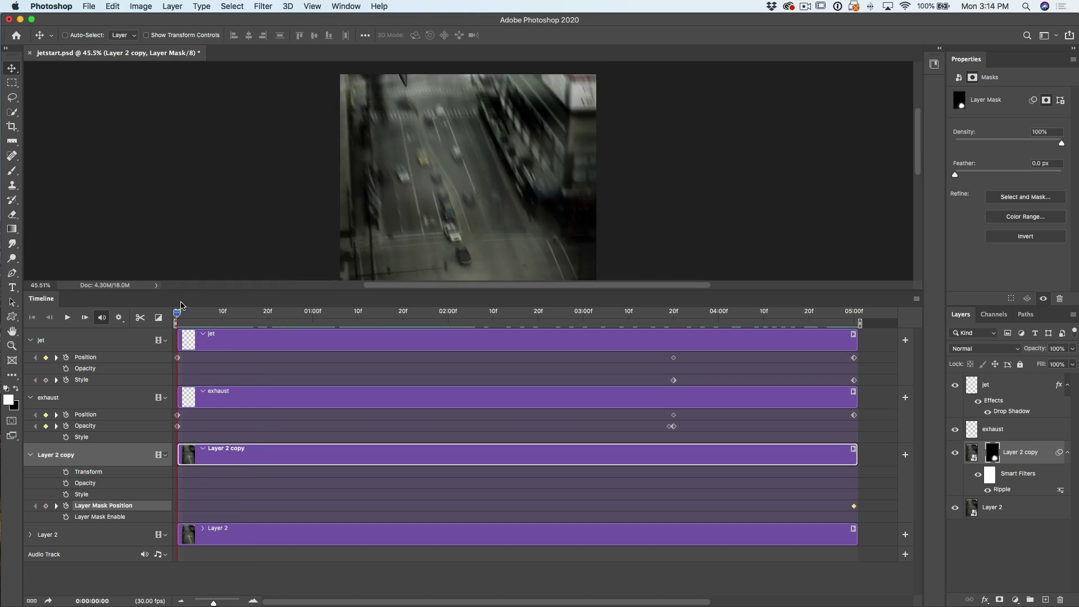
{"action": "left_click_drag", "start_coordinate": [176, 315], "coordinate": [675, 377]}
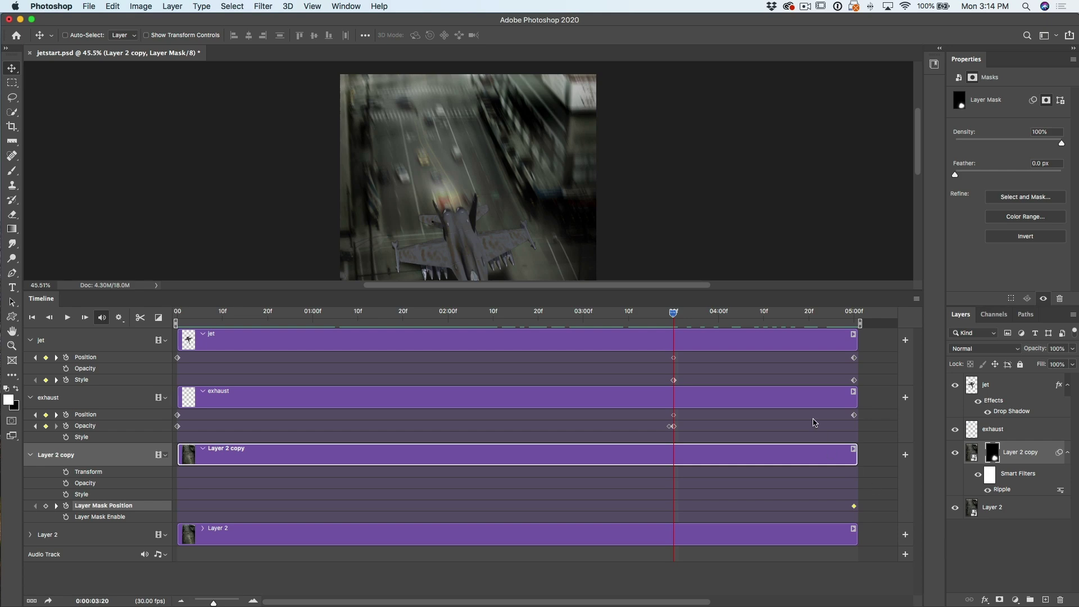
{"action": "left_click_drag", "start_coordinate": [543, 250], "coordinate": [524, 216]}
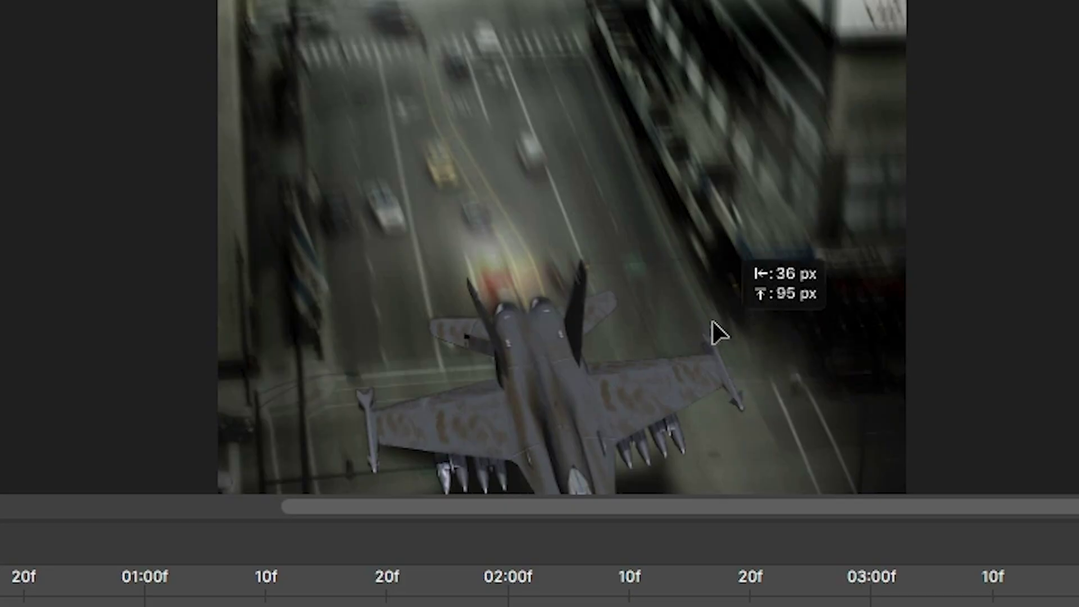
{"action": "left_click_drag", "start_coordinate": [712, 332], "coordinate": [618, 51]}
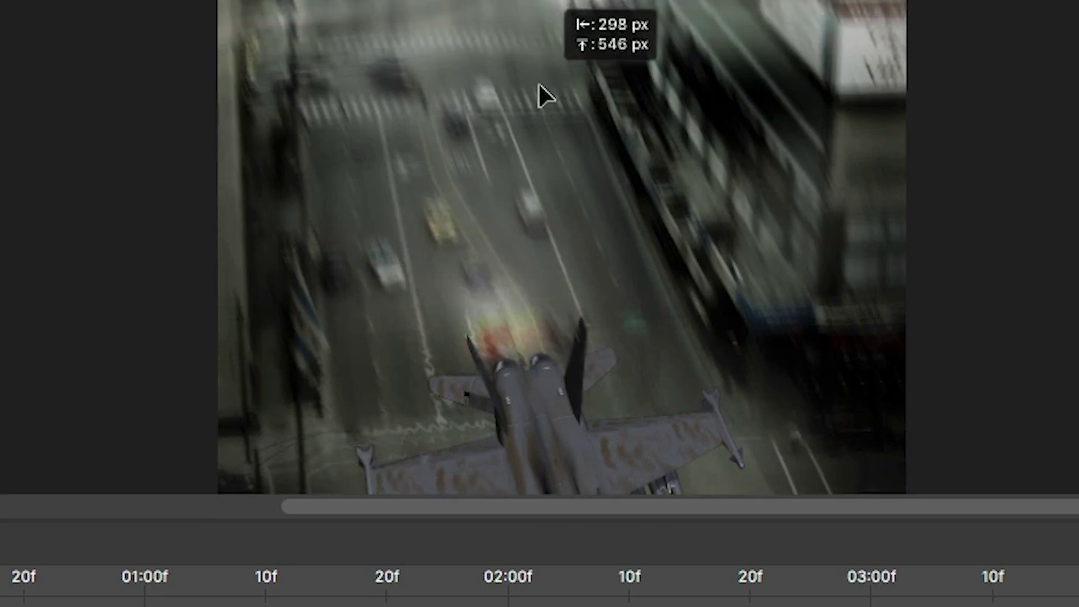
{"action": "left_click_drag", "start_coordinate": [542, 97], "coordinate": [535, 44]}
{"action": "left_click_drag", "start_coordinate": [568, 315], "coordinate": [615, 225]}
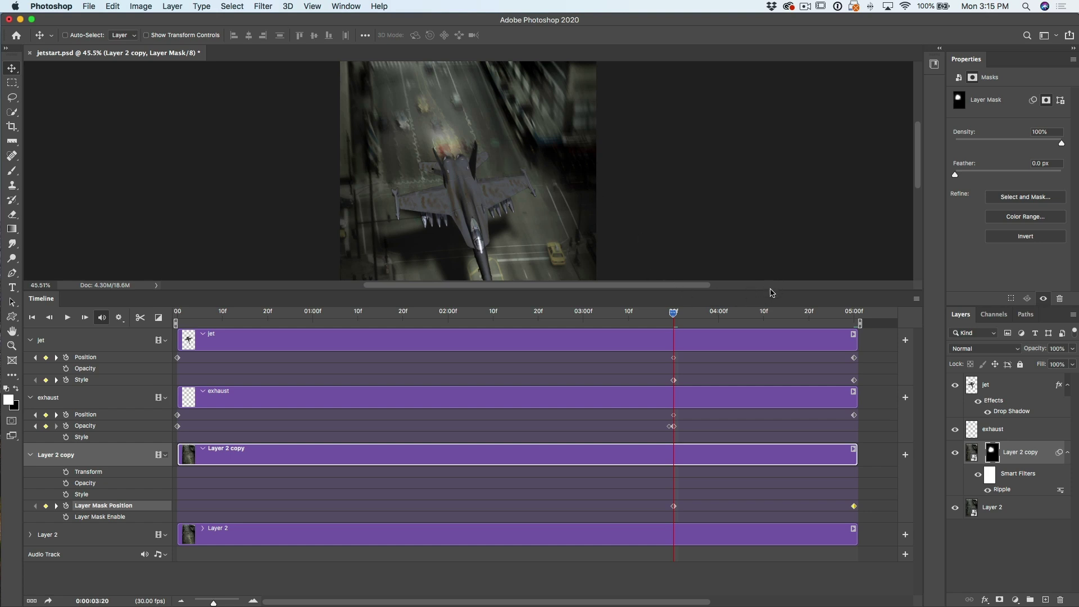
{"action": "left_click_drag", "start_coordinate": [771, 290], "coordinate": [753, 392]}
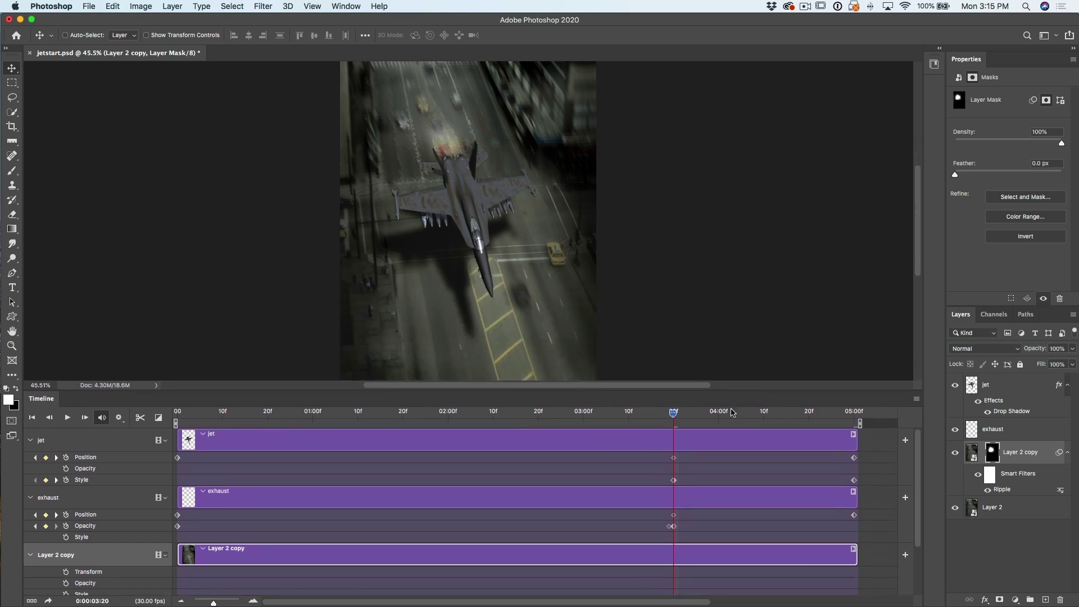
At 0:00:00:00, move Layer 2 copy's mask upward until its revealed spot is off the canvas.
{"action": "left_click_drag", "start_coordinate": [675, 415], "coordinate": [177, 419]}
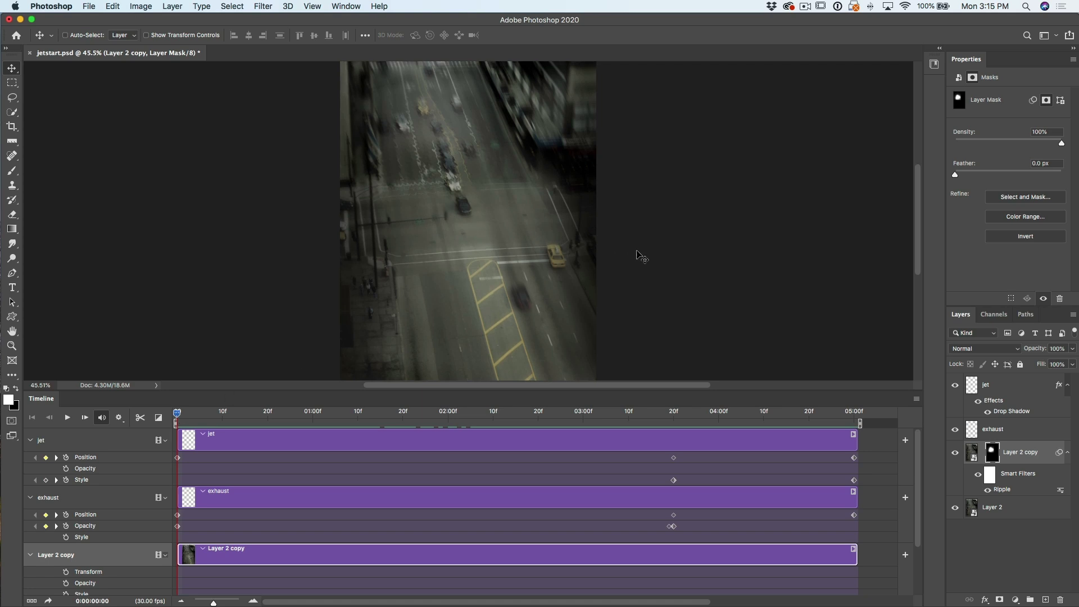
{"action": "scroll", "coordinate": [639, 256], "scroll_direction": "up", "scroll_amount": 10}
{"action": "scroll", "coordinate": [640, 256], "scroll_direction": "down", "scroll_amount": 7}
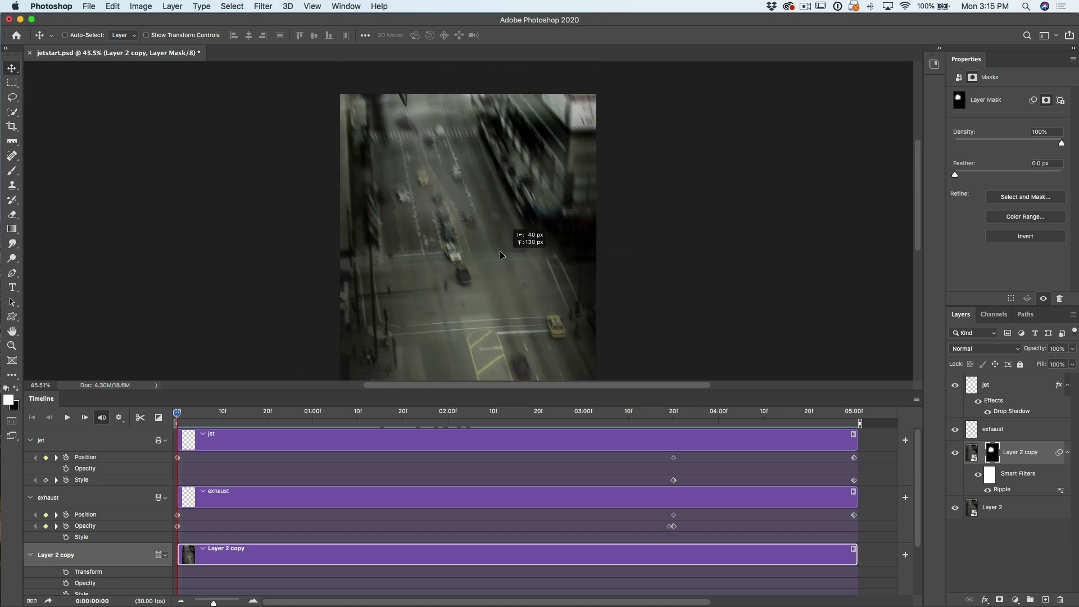
{"action": "key", "text": "super+i"}
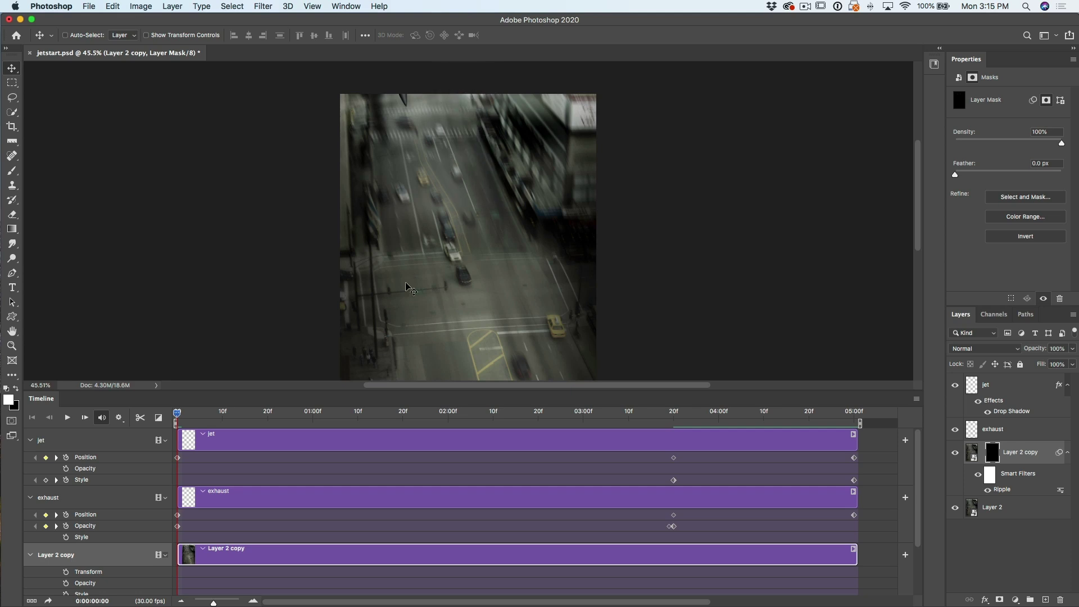
Play the animation from the start, then scrub back to 0:00:03:19 to inspect the moving ripple behind the jet.
{"action": "mouse_move", "coordinate": [177, 414]}
{"action": "left_mouse_down"}
{"action": "mouse_move", "coordinate": [824, 410]}
{"action": "mouse_move", "coordinate": [525, 412]}
{"action": "mouse_move", "coordinate": [176, 434]}
{"action": "left_mouse_up"}
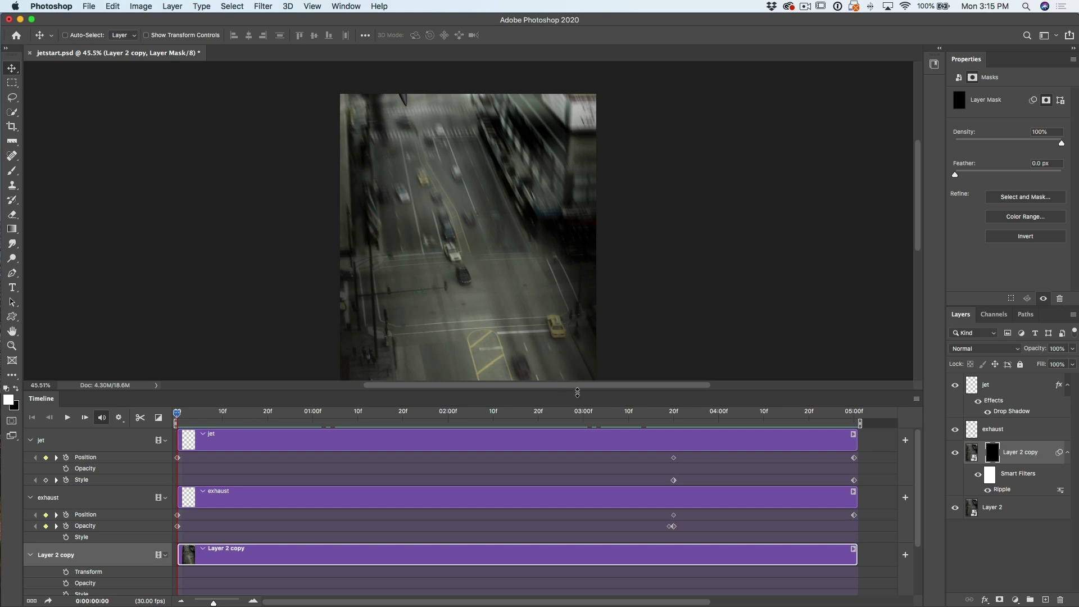
{"action": "left_click_drag", "start_coordinate": [785, 390], "coordinate": [765, 509]}
{"action": "key", "text": "space"}
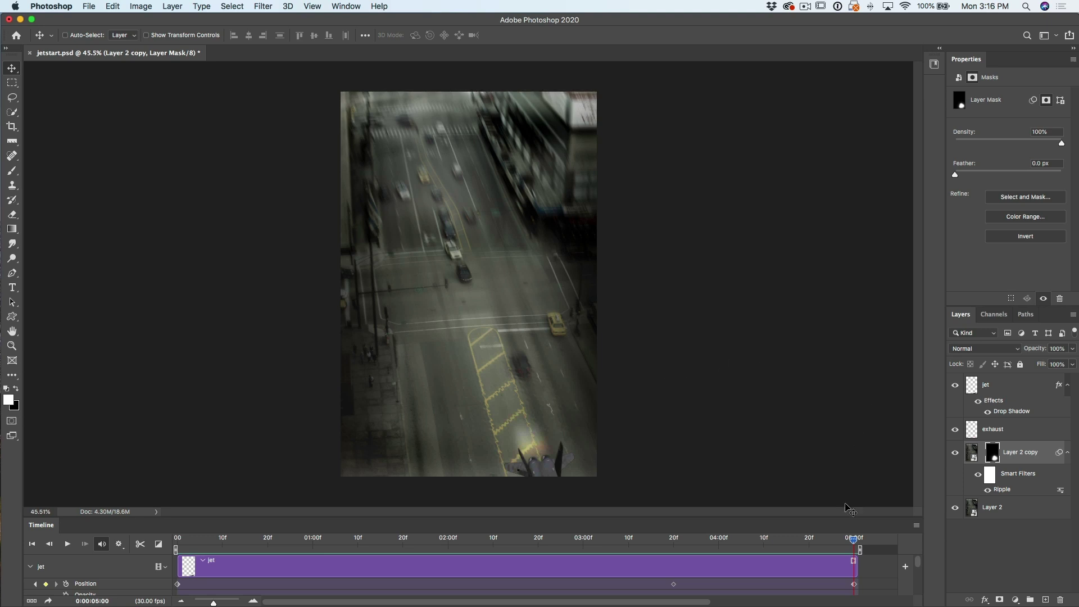
{"action": "left_click_drag", "start_coordinate": [850, 516], "coordinate": [674, 390]}
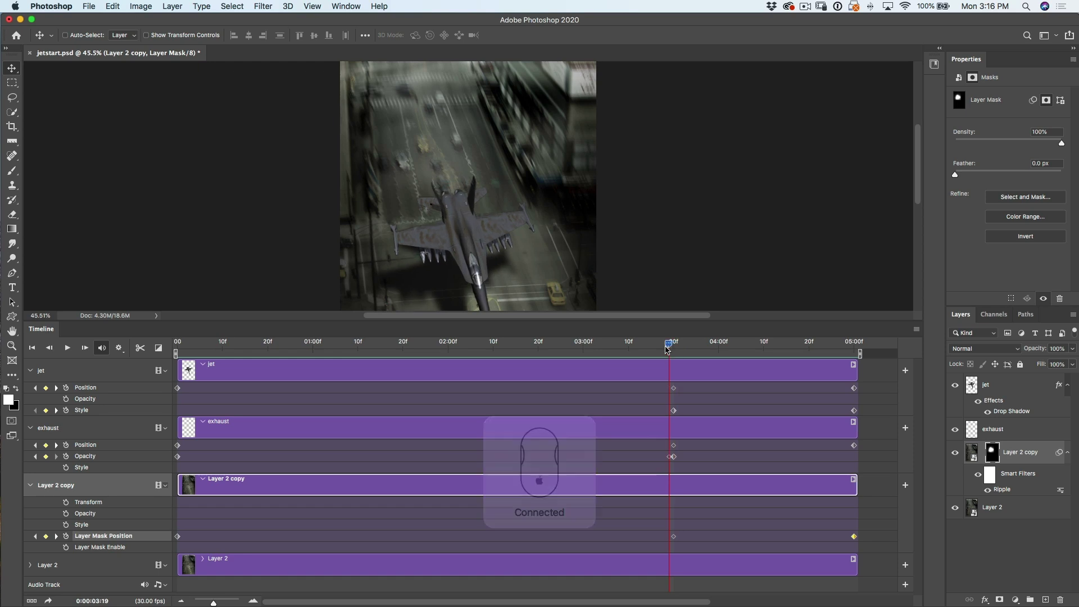
Keyframe Layer 2 copy's opacity at 100% at 0:00:03:20 and at 0% one frame earlier, at 0:00:03:19.
{"action": "left_click_drag", "start_coordinate": [673, 353], "coordinate": [674, 353]}
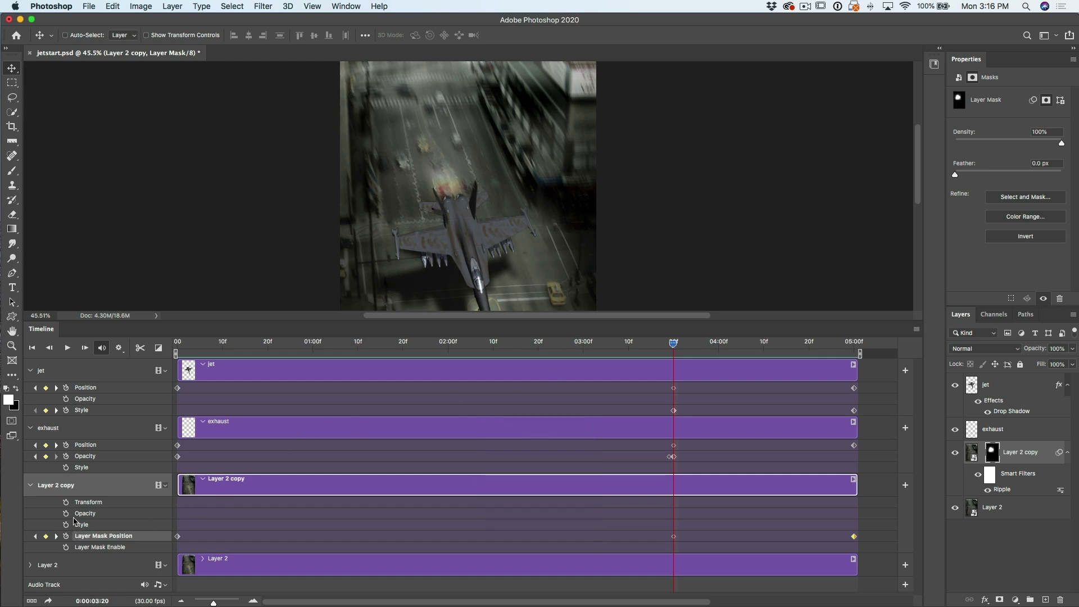
{"action": "left_click", "coordinate": [66, 514]}
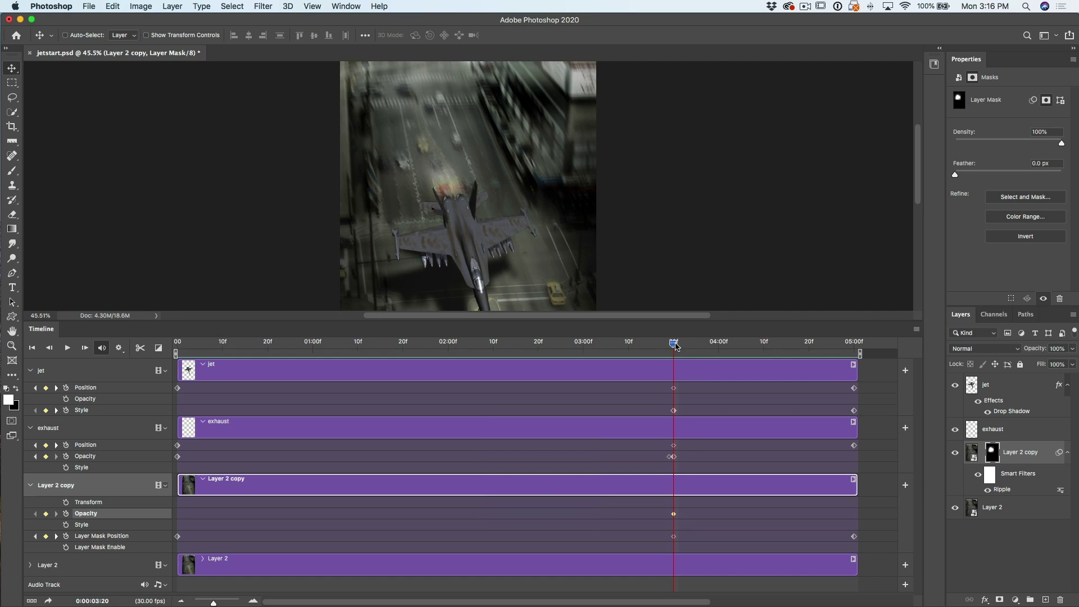
{"action": "left_click_drag", "start_coordinate": [674, 346], "coordinate": [670, 348]}
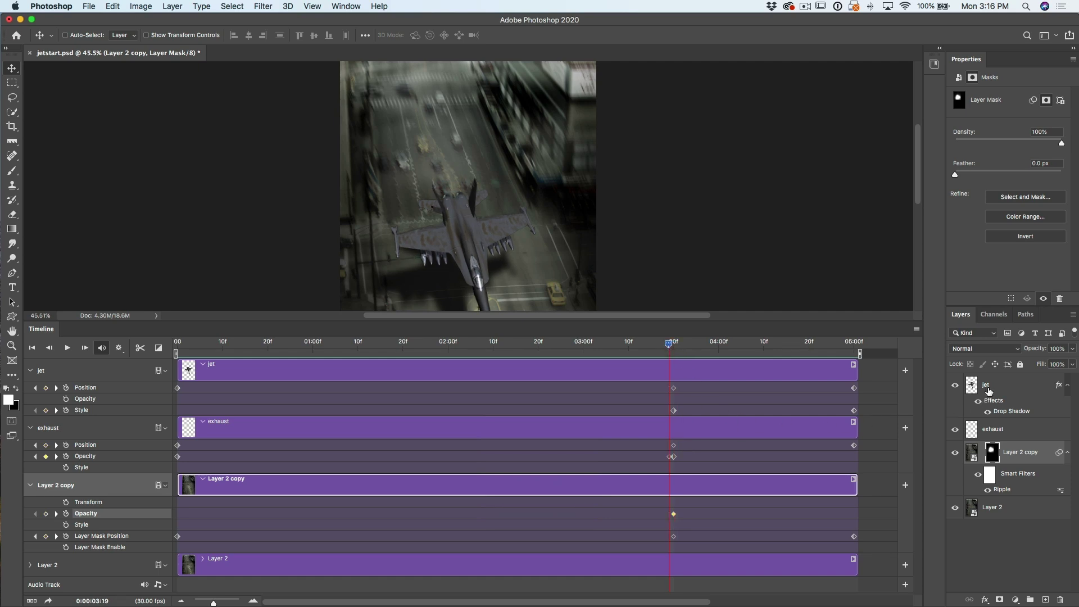
{"action": "left_click_drag", "start_coordinate": [1036, 349], "coordinate": [801, 386]}
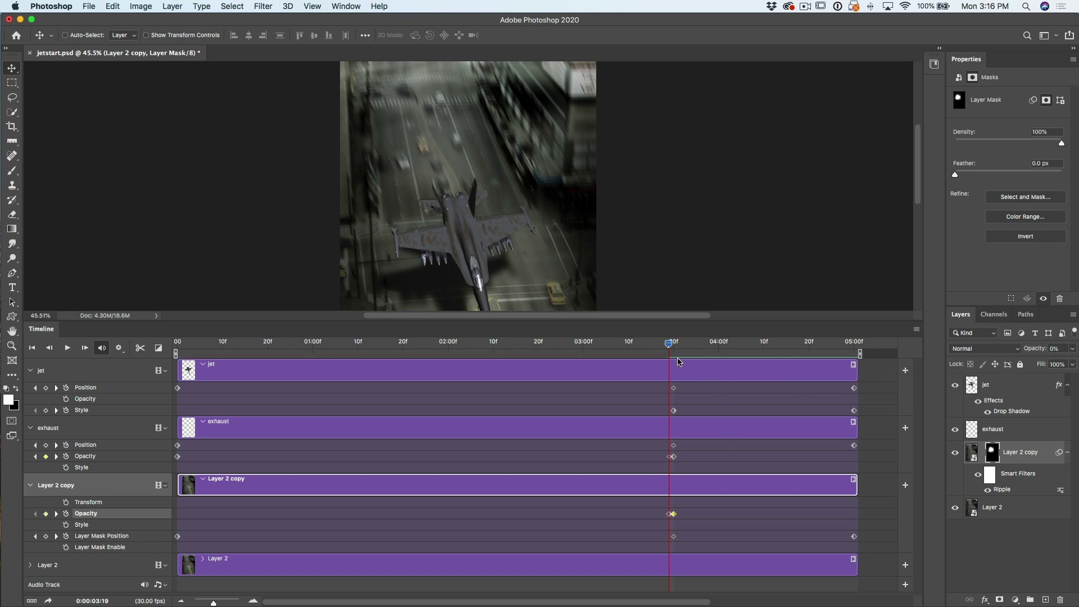
Shrink the timeline area to show the full canvas and play the animation twice from the start.
{"action": "left_click_drag", "start_coordinate": [670, 346], "coordinate": [157, 422]}
{"action": "left_click_drag", "start_coordinate": [411, 321], "coordinate": [417, 515]}
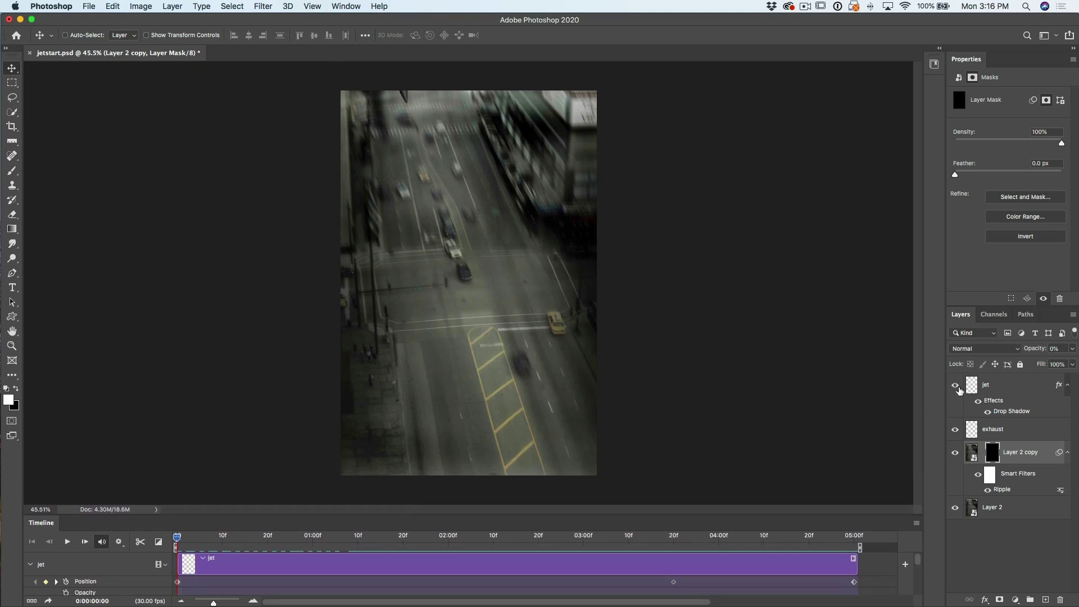
{"action": "key", "text": "space"}
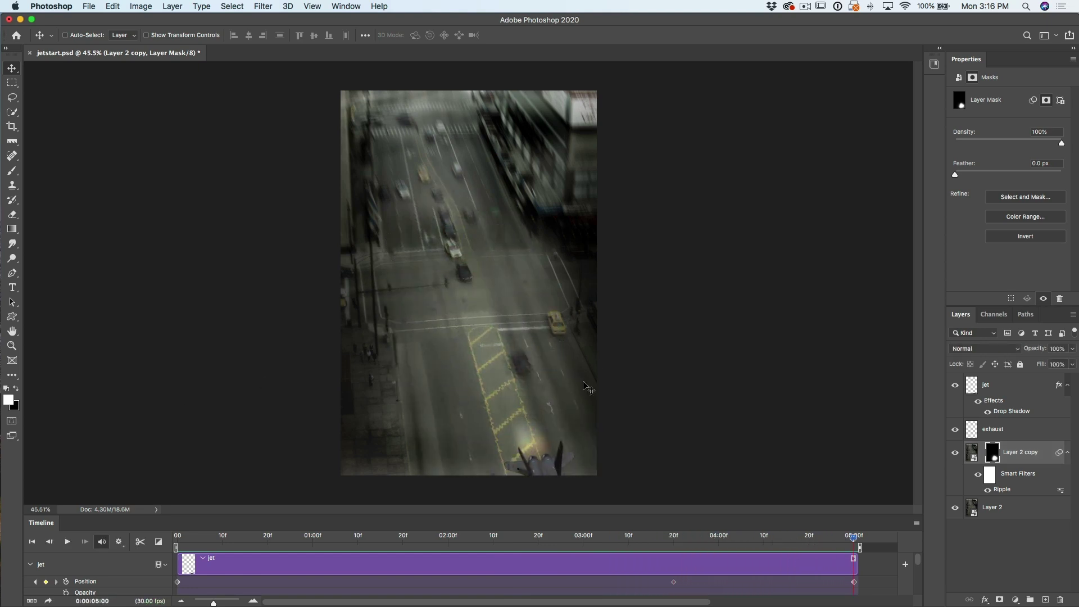
{"action": "left_click", "coordinate": [830, 539]}
{"action": "left_click_drag", "start_coordinate": [812, 544], "coordinate": [180, 541]}
{"action": "key", "text": "space"}
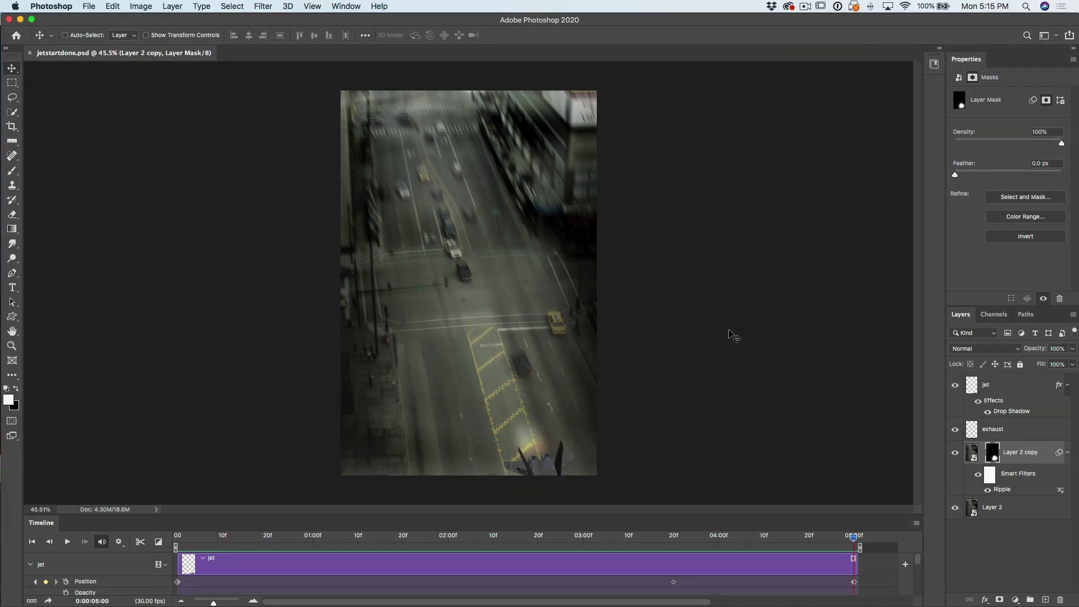
Open the Render Video settings for the animation and keep Adobe Media Encoder as the encoder.
{"action": "left_click", "coordinate": [84, 7]}
{"action": "mouse_move", "coordinate": [134, 162]}
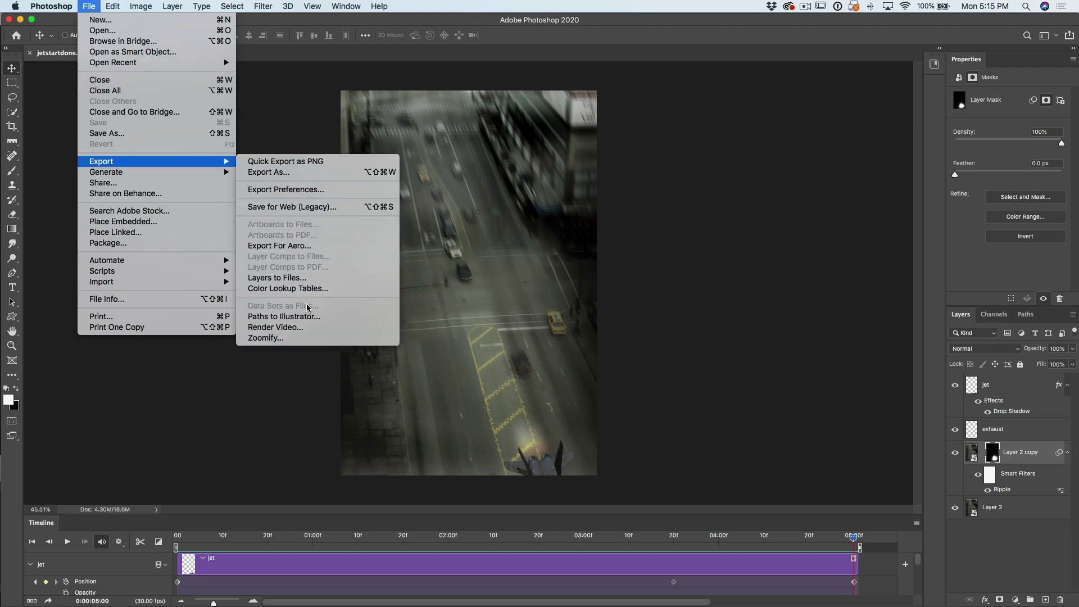
{"action": "left_click", "coordinate": [307, 329]}
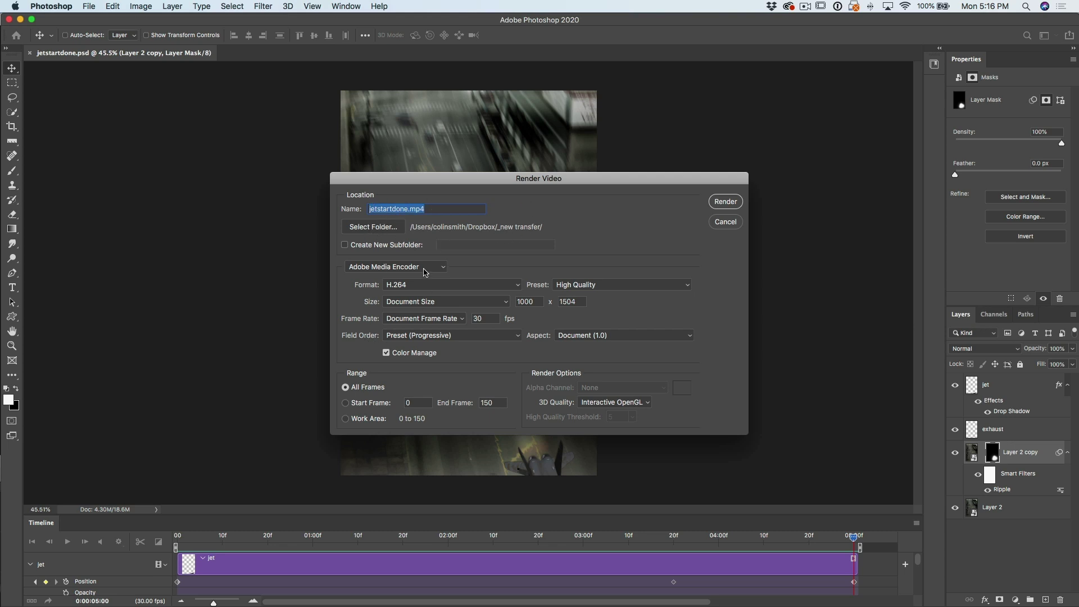
{"action": "left_click", "coordinate": [408, 270]}
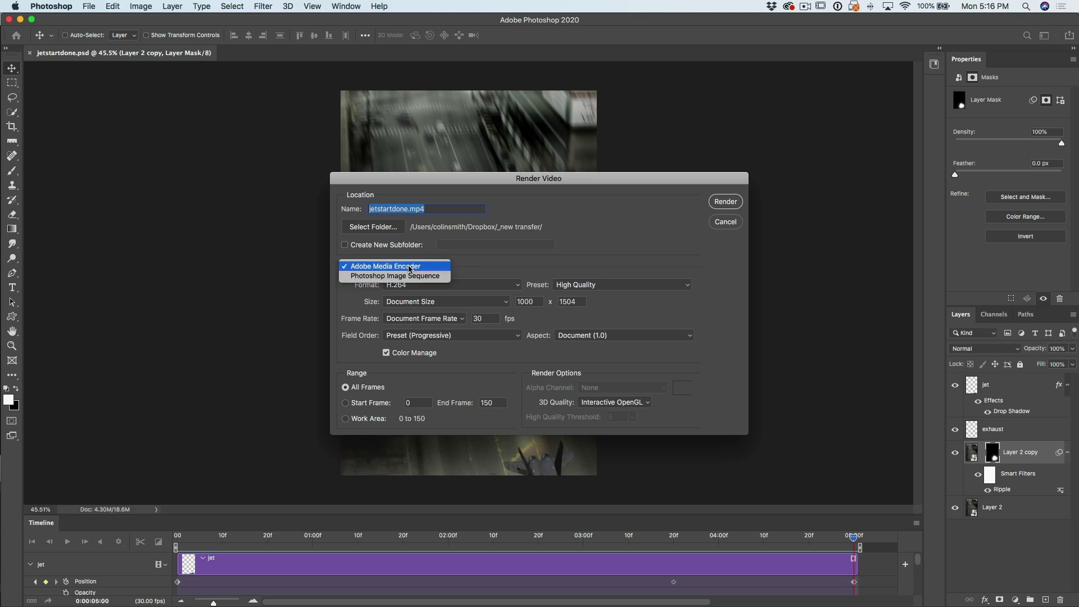
{"action": "left_click", "coordinate": [411, 267]}
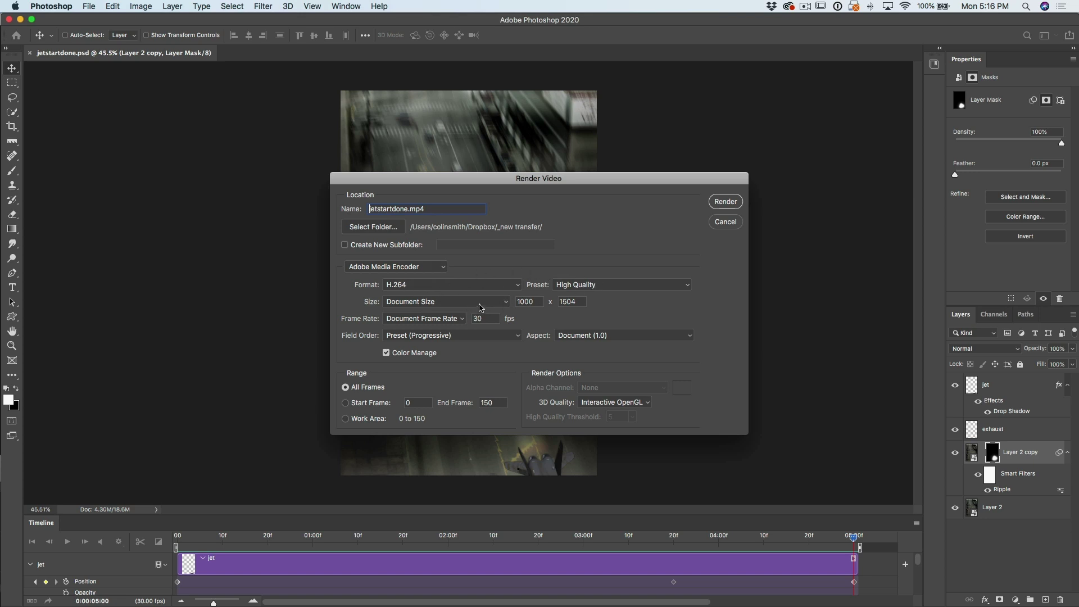
Choose the YouTube HD 1080p 29.97 preset and render all frames to jetstartdone.mp4.
{"action": "left_click", "coordinate": [581, 290]}
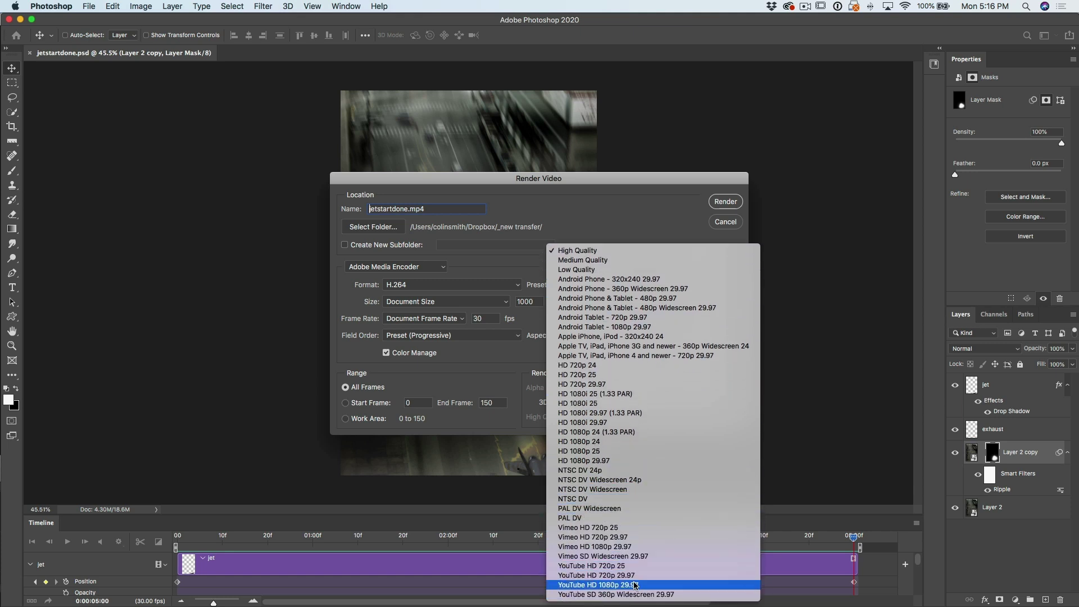
{"action": "left_click", "coordinate": [689, 194]}
{"action": "left_click_drag", "start_coordinate": [669, 180], "coordinate": [607, 186]}
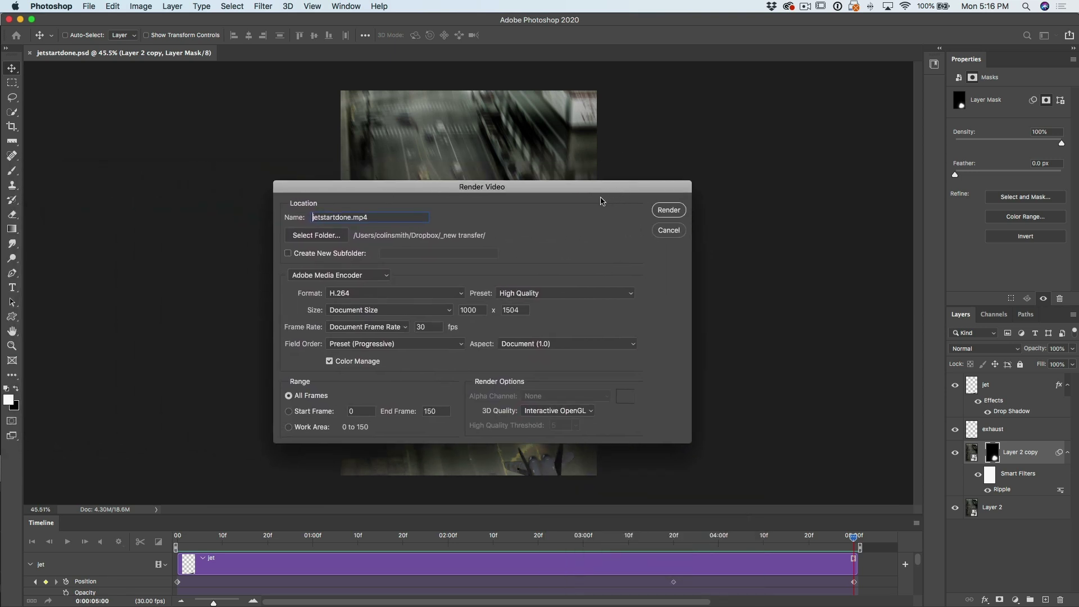
{"action": "left_click", "coordinate": [581, 291]}
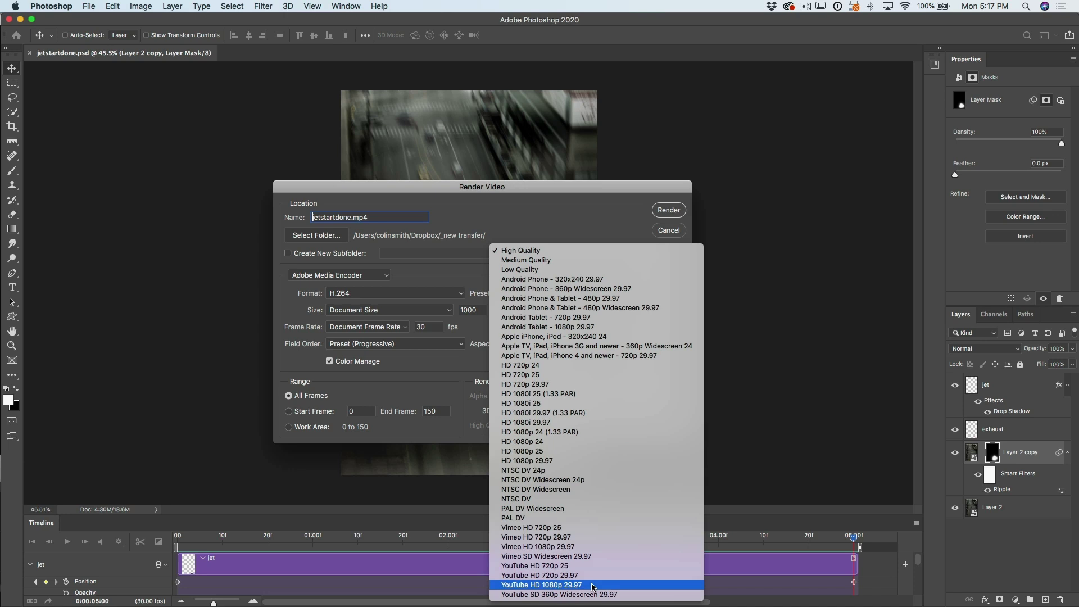
{"action": "left_click", "coordinate": [593, 585]}
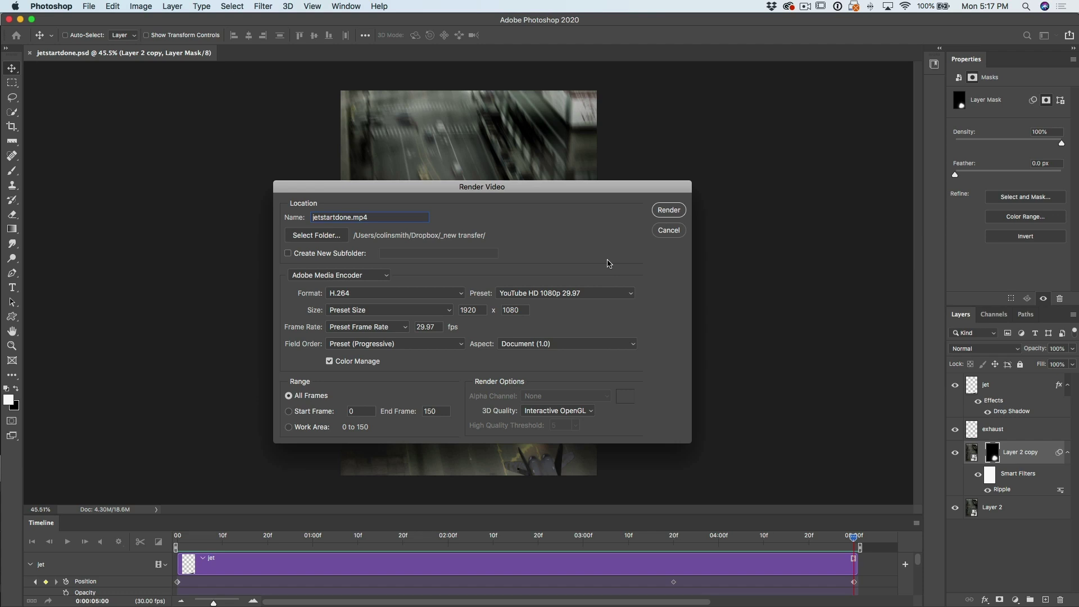
{"action": "left_click", "coordinate": [668, 210]}
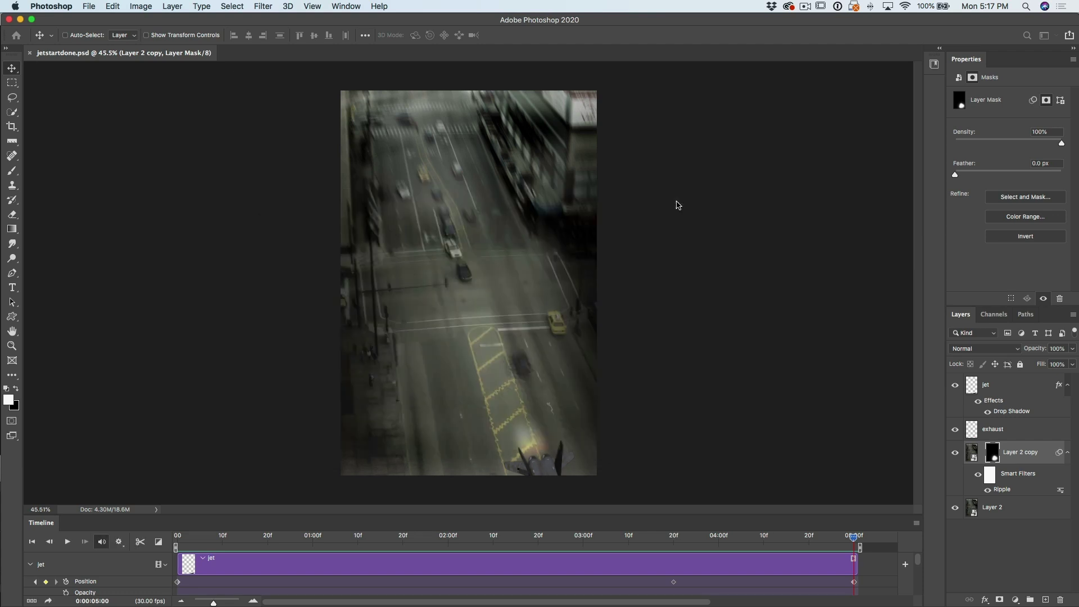